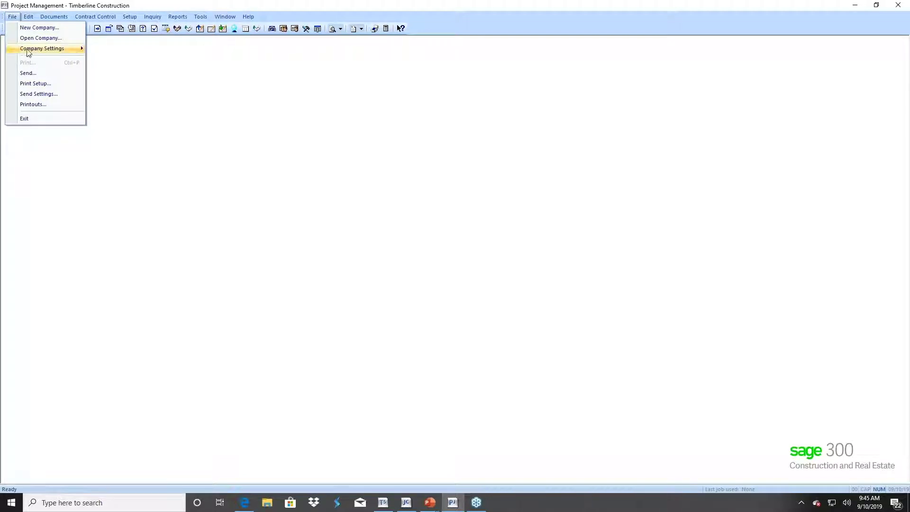
- Reveal the File > Company Settings submenu, from General through PJ Settings
mouse_move(28, 49)
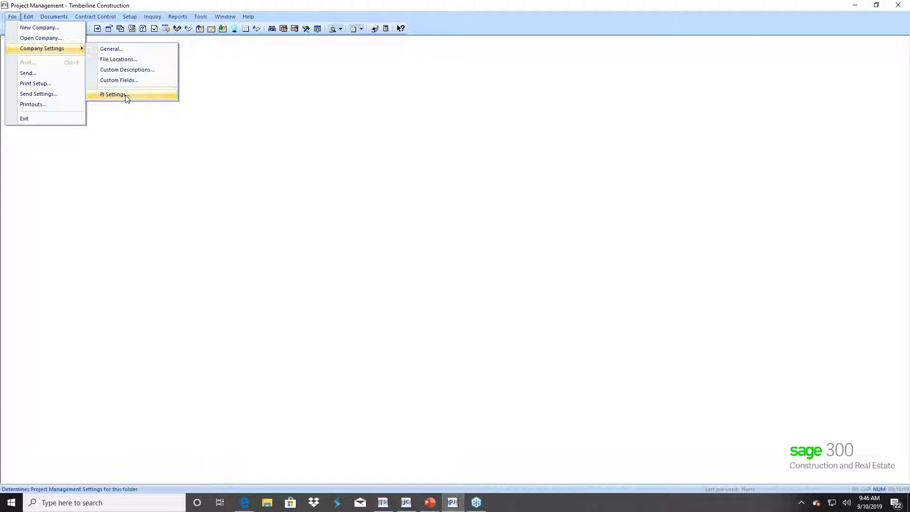
- Open the company's PJ Settings dialog
click(127, 97)
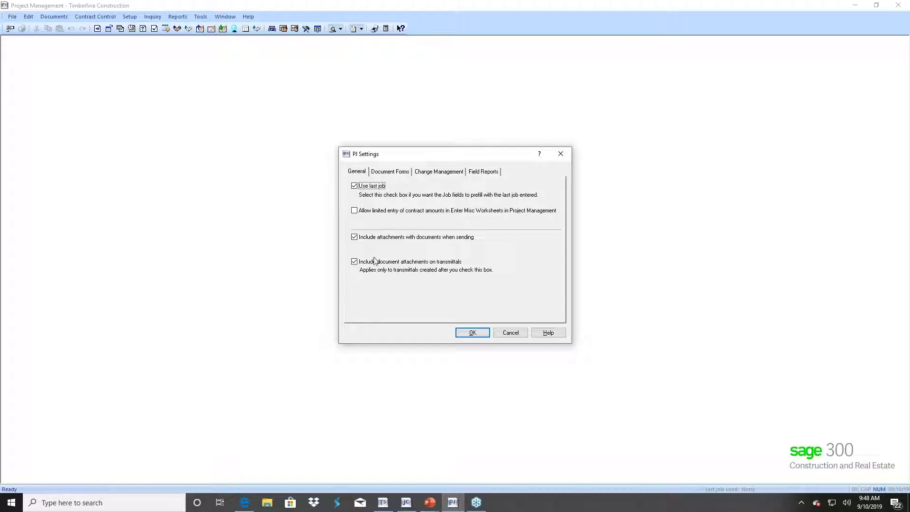
- Review the default document forms, then the change management forms and categories L, M, E, S, O, OH
click(393, 173)
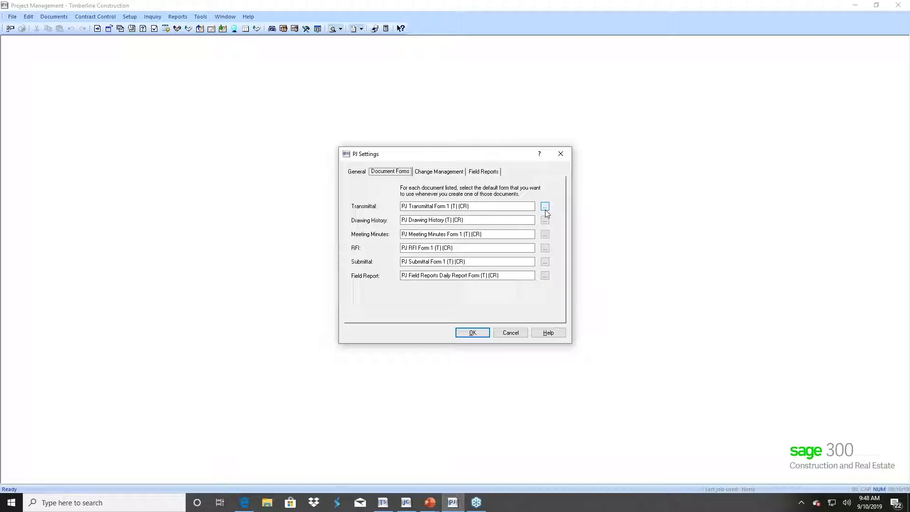
click(433, 172)
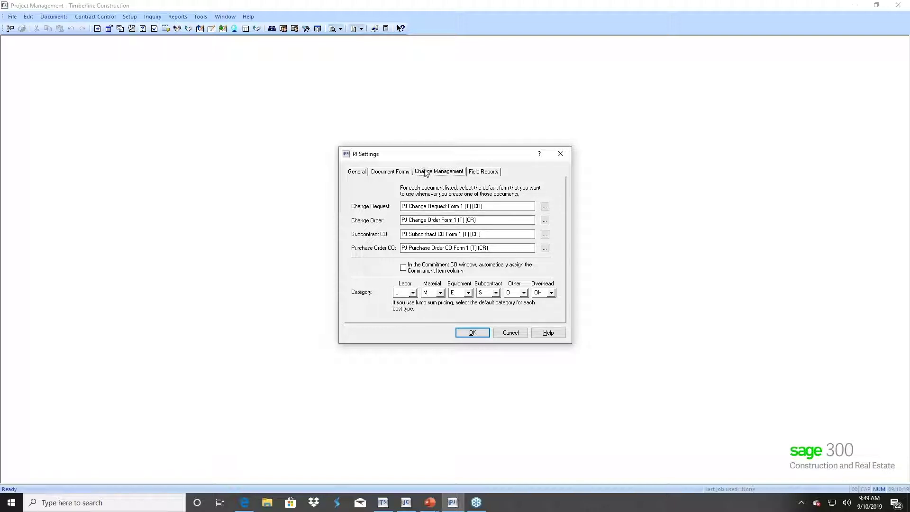
- Review the eleven Field Reports tracking items, from Weather/Site Conditions to Journal Entries
click(479, 173)
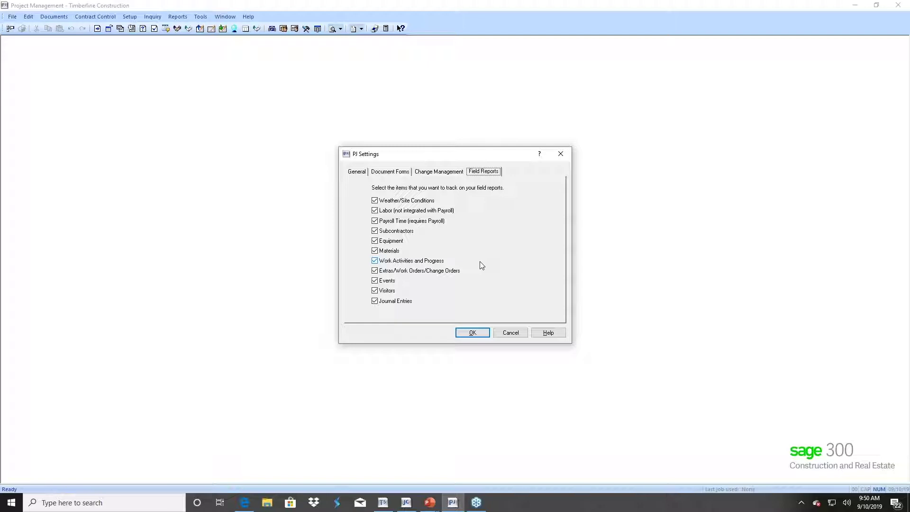
- Save and close the PJ Settings dialog
click(472, 333)
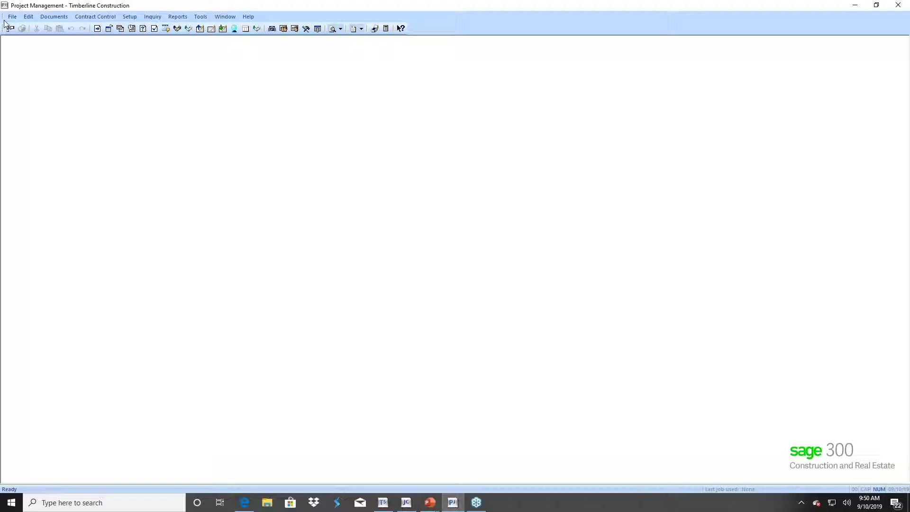
- Open Custom Descriptions from the File > Company Settings menu
click(13, 16)
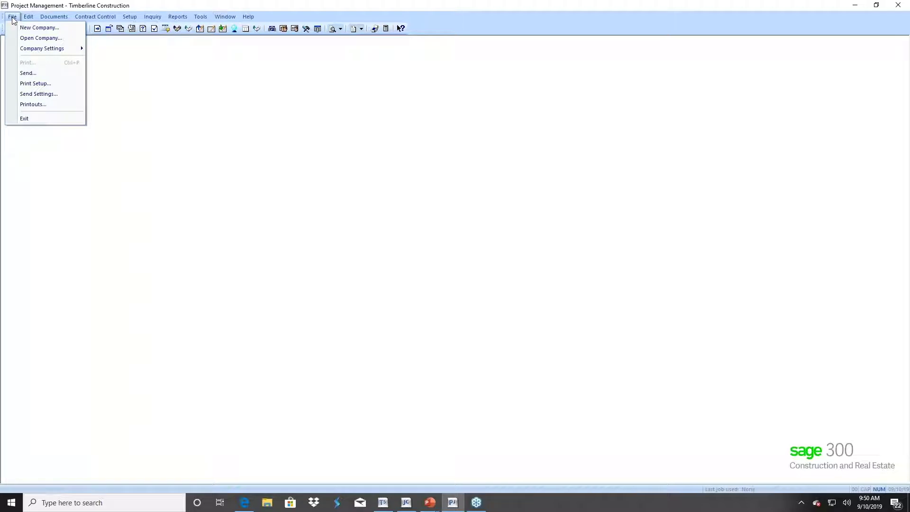
mouse_move(19, 51)
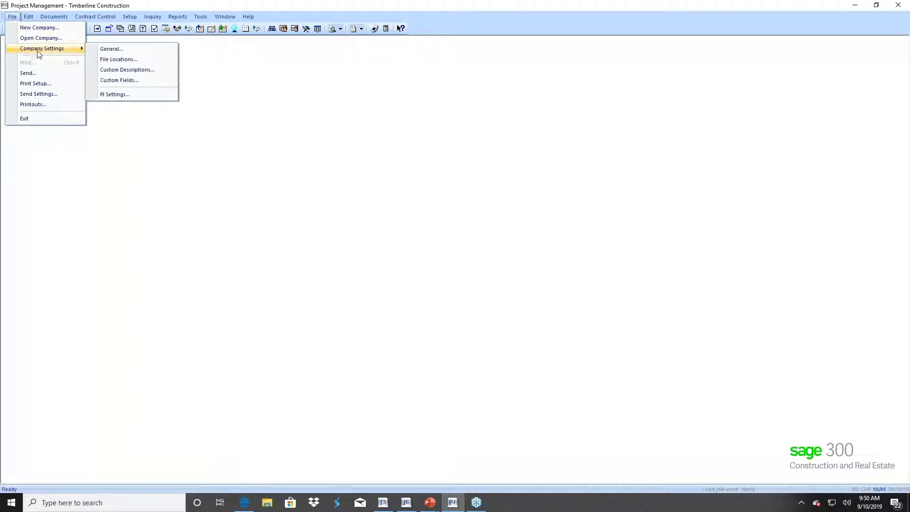
click(134, 72)
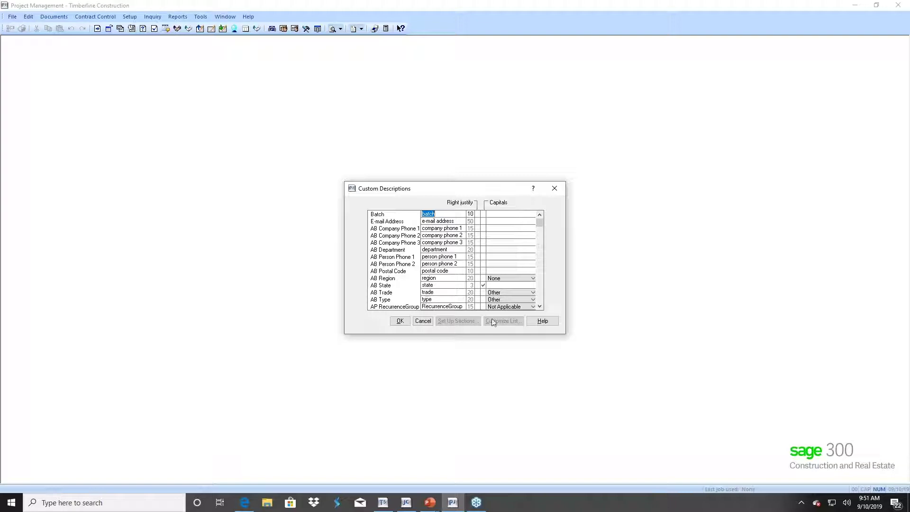
drag(540, 307, 540, 310)
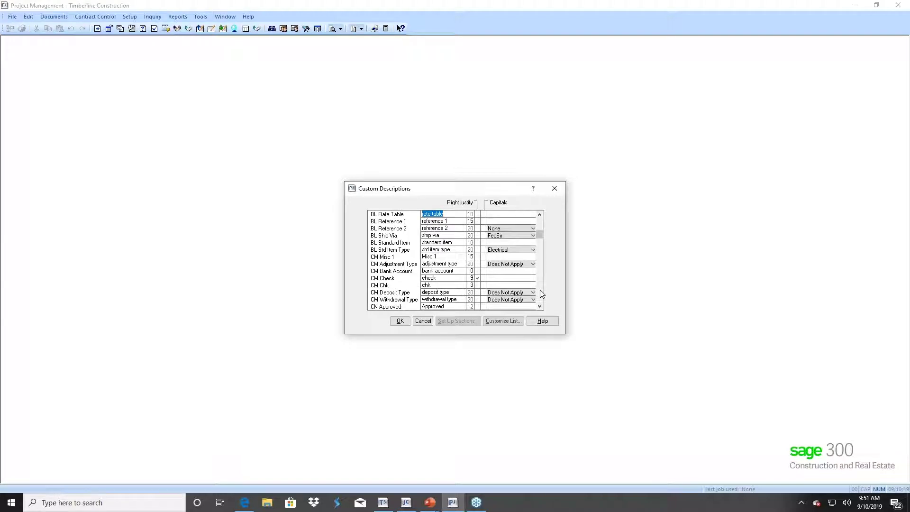
click(540, 294)
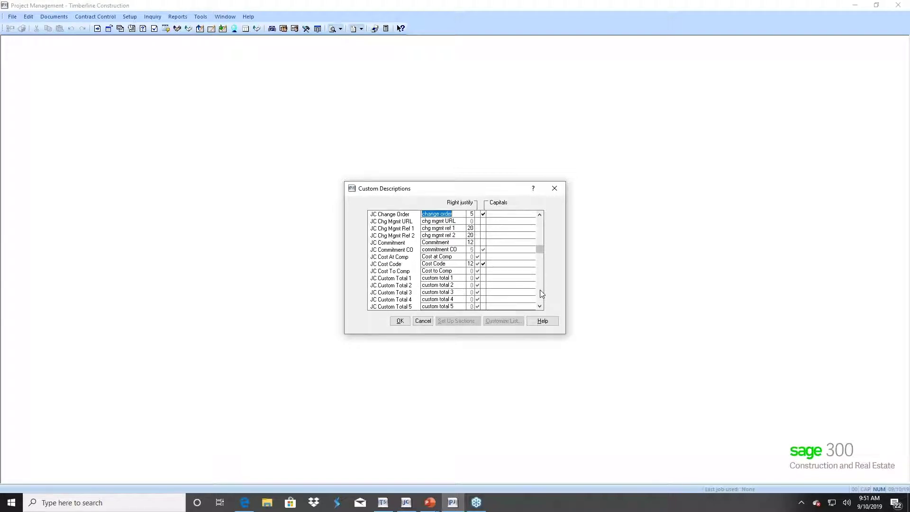
click(540, 292)
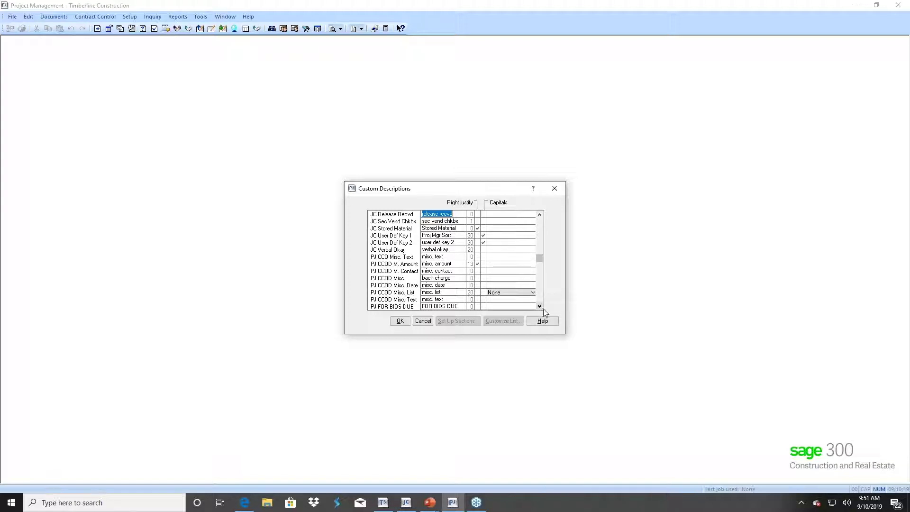
- View the PJ CCOD Misc. List choices and close them unchanged
scroll(543, 307, down, 6)
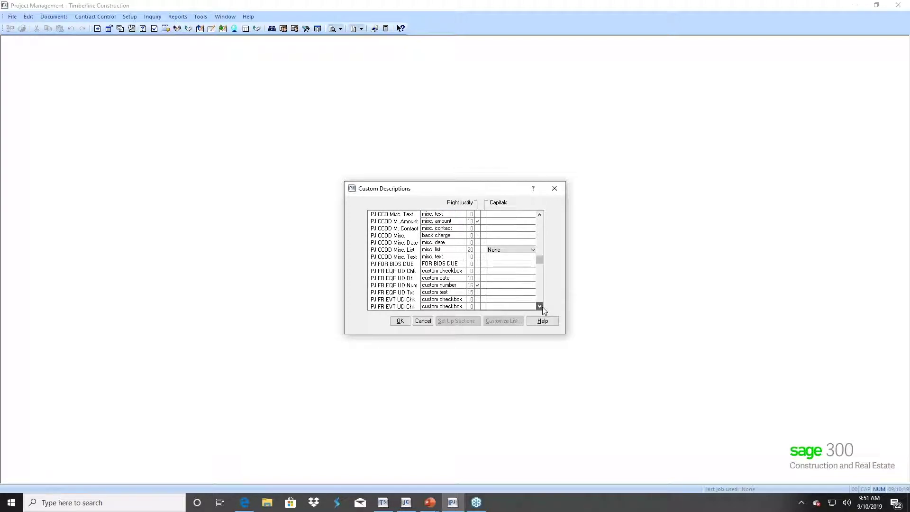
scroll(541, 307, down, 5)
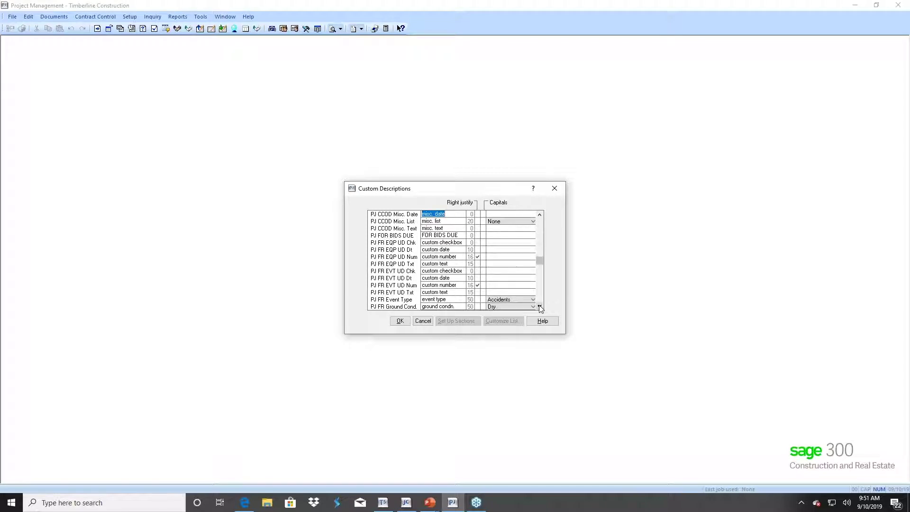
scroll(540, 309, down, 2)
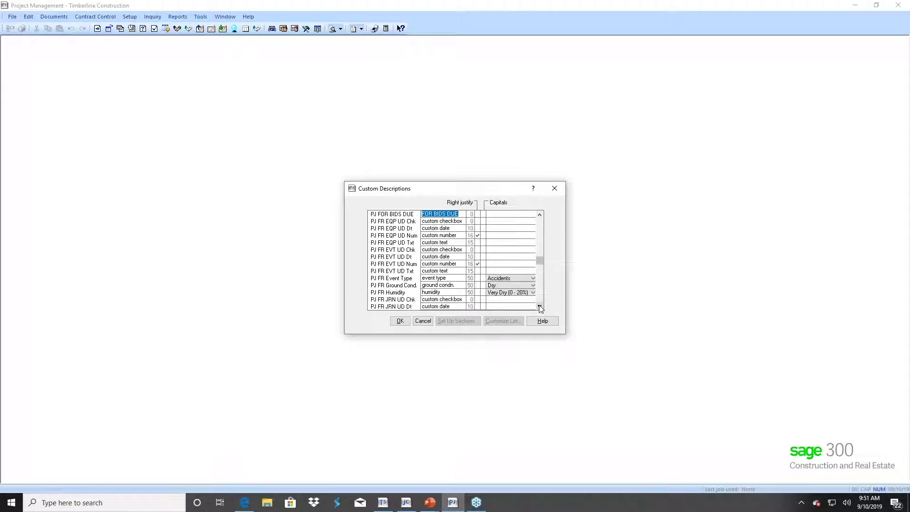
double_click(540, 215)
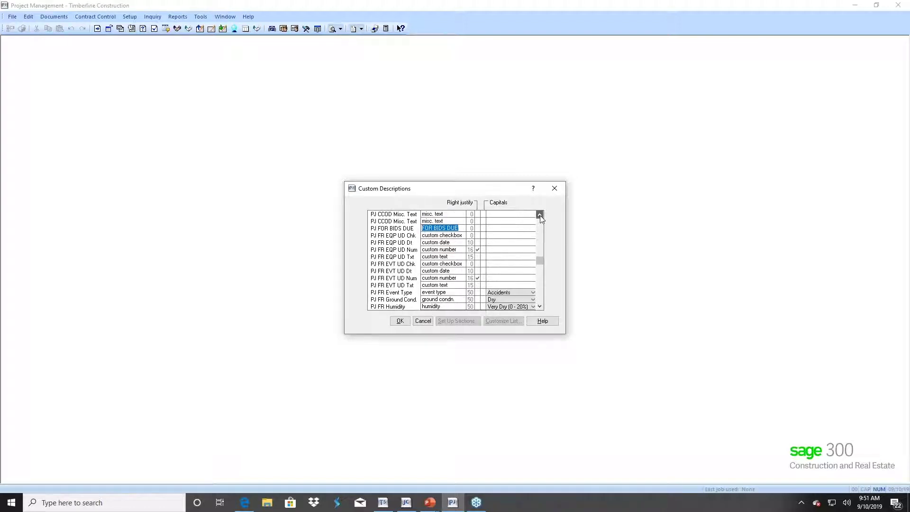
double_click(540, 214)
click(539, 215)
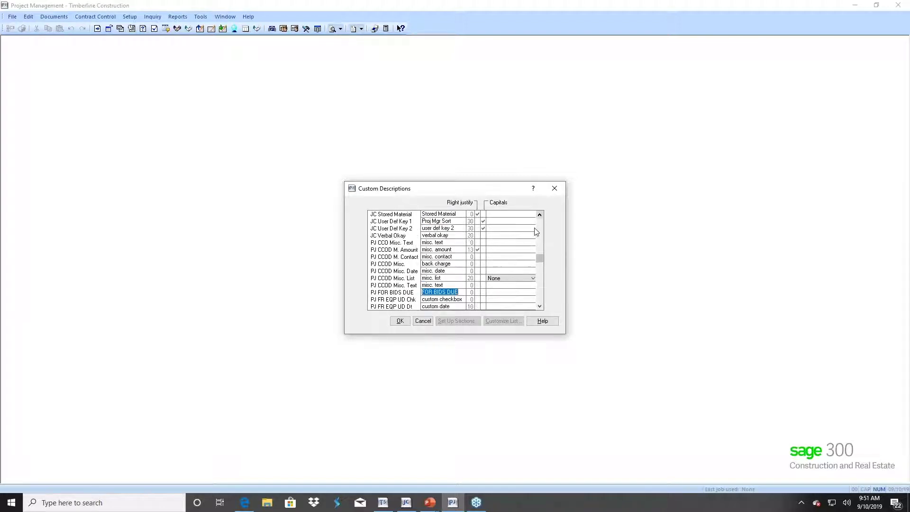
click(448, 279)
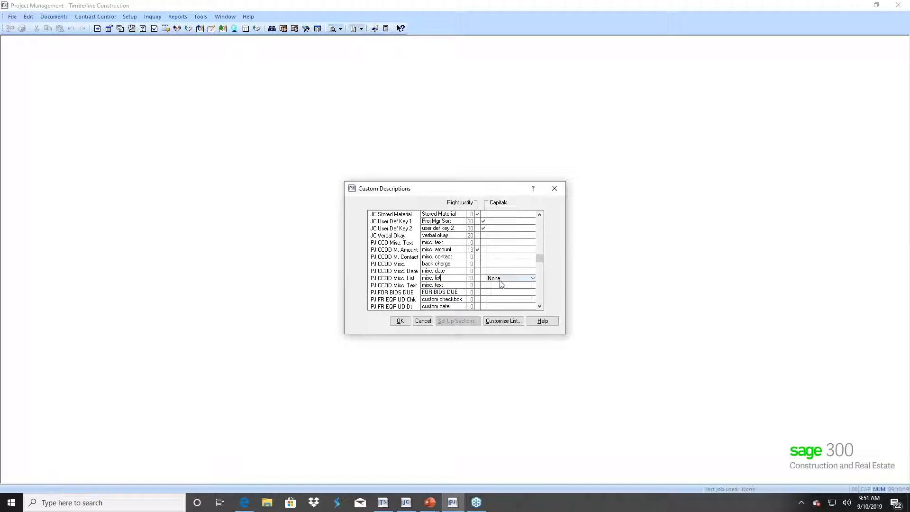
click(500, 326)
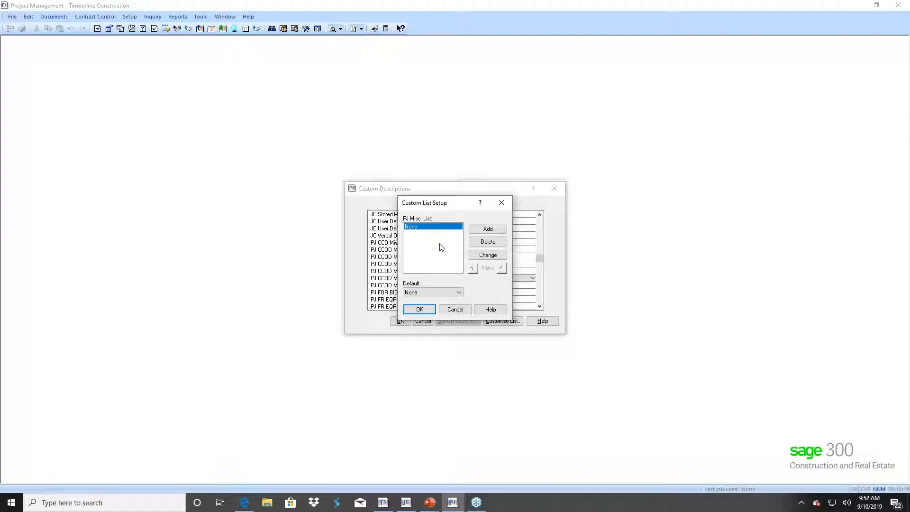
click(456, 310)
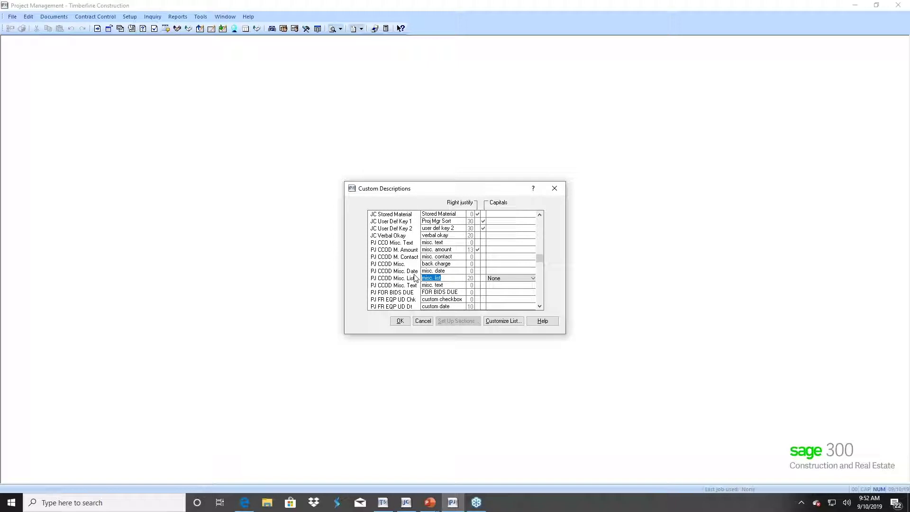
- Open the choices list for the PJ Meeting Type custom field
click(540, 307)
click(540, 307)
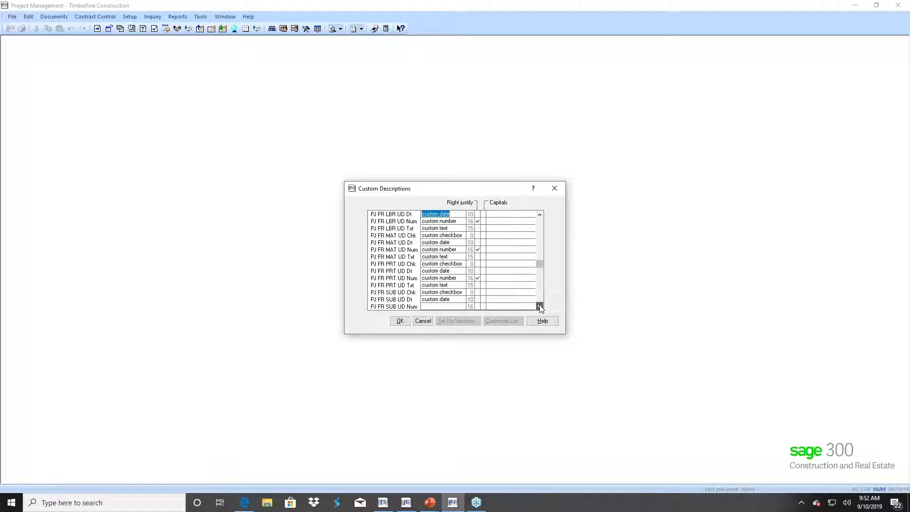
click(502, 321)
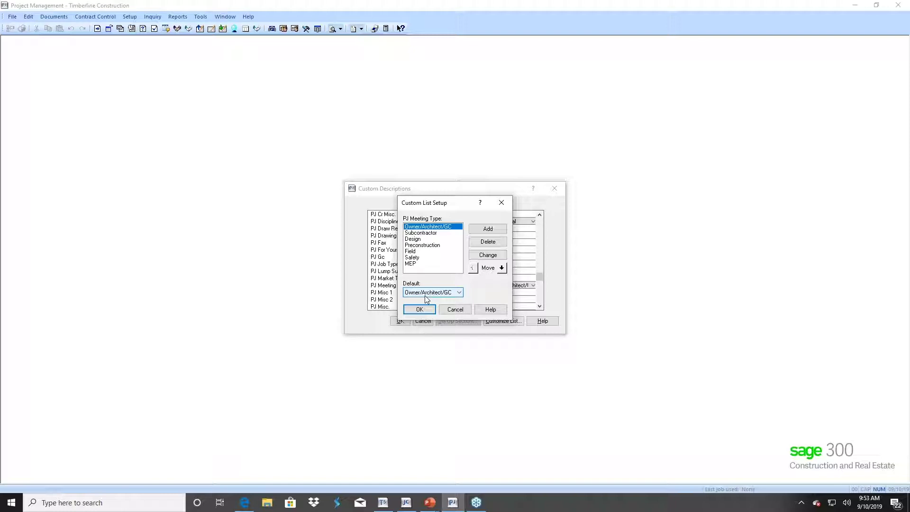
- Cancel the PJ Meeting Type list, then cancel Custom Descriptions without saving
click(455, 310)
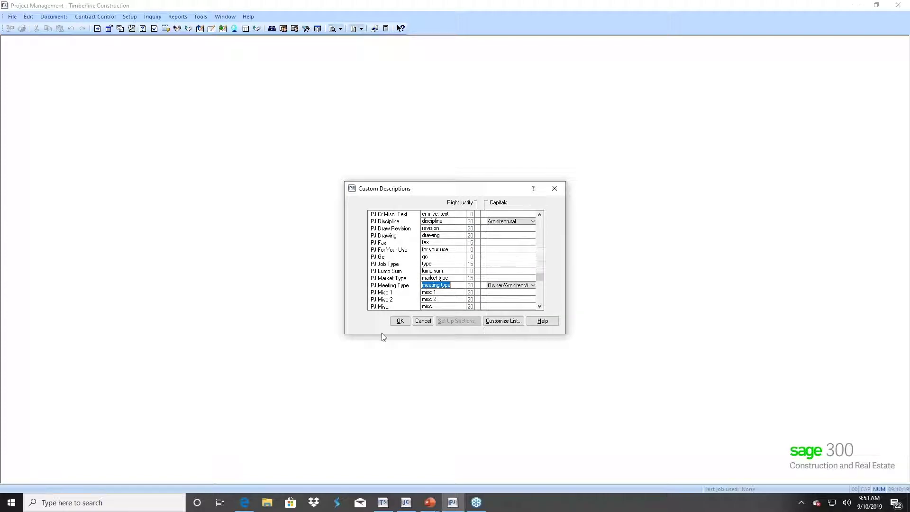
click(423, 321)
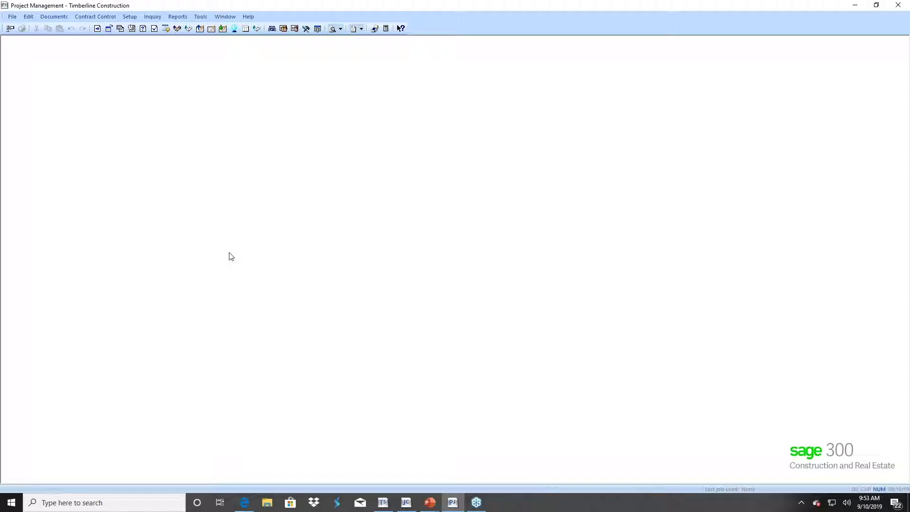
click(12, 17)
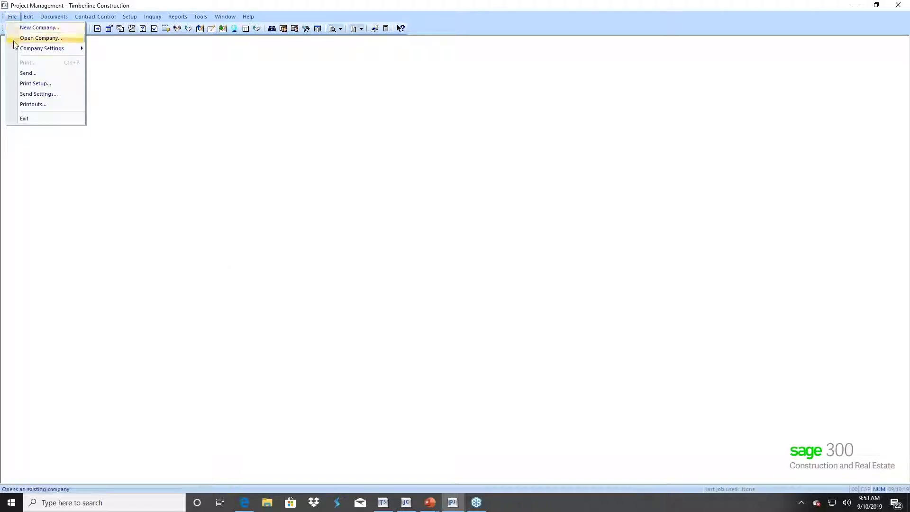
click(30, 94)
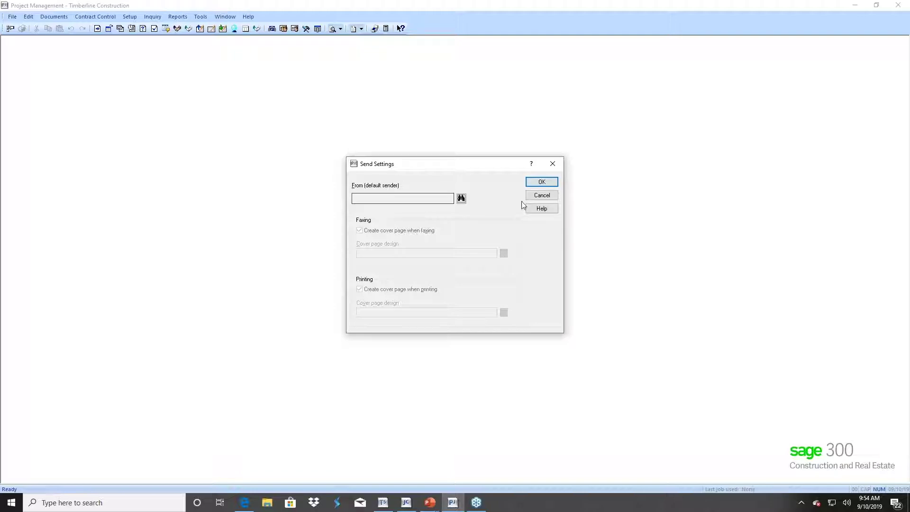
click(541, 197)
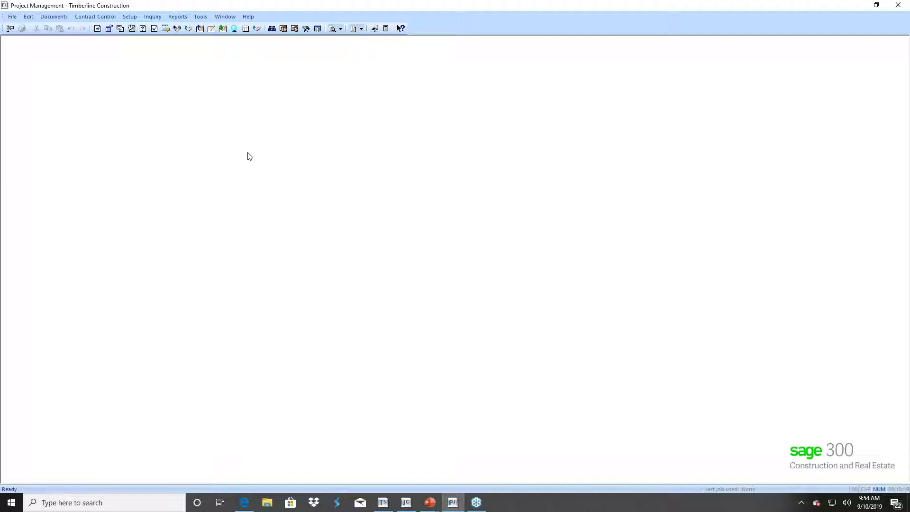
- Open a blank Company Setup form and restore it to a smaller centred window
click(129, 17)
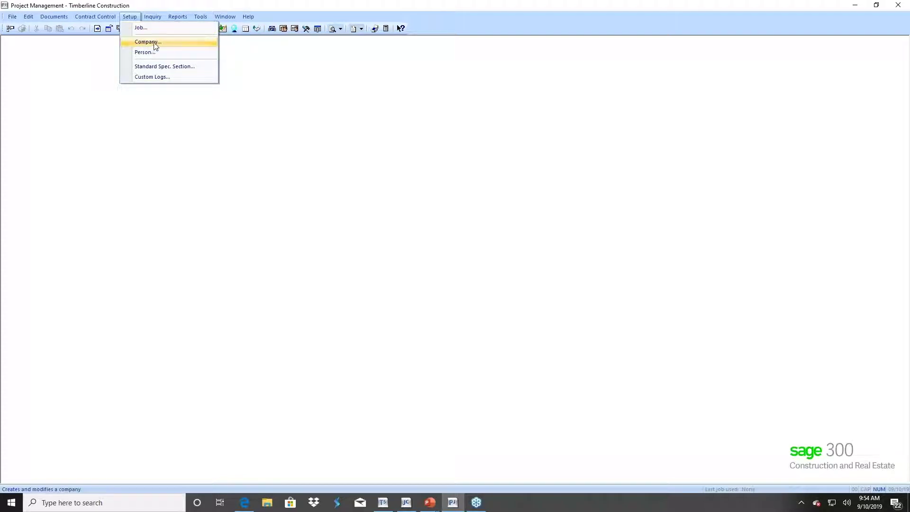
click(152, 44)
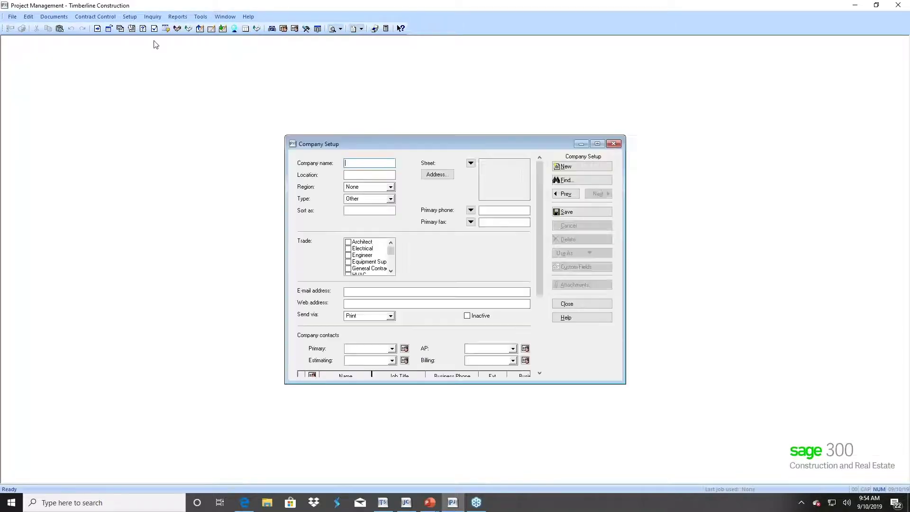
click(598, 144)
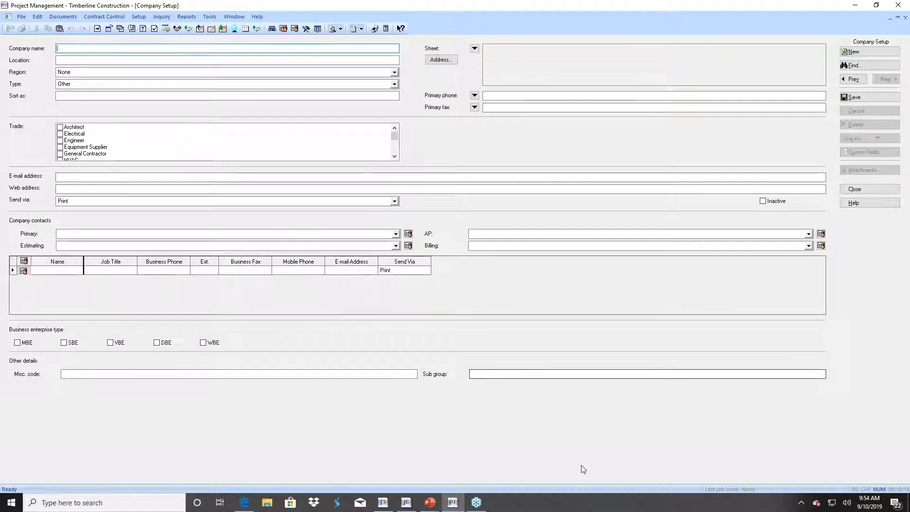
click(897, 18)
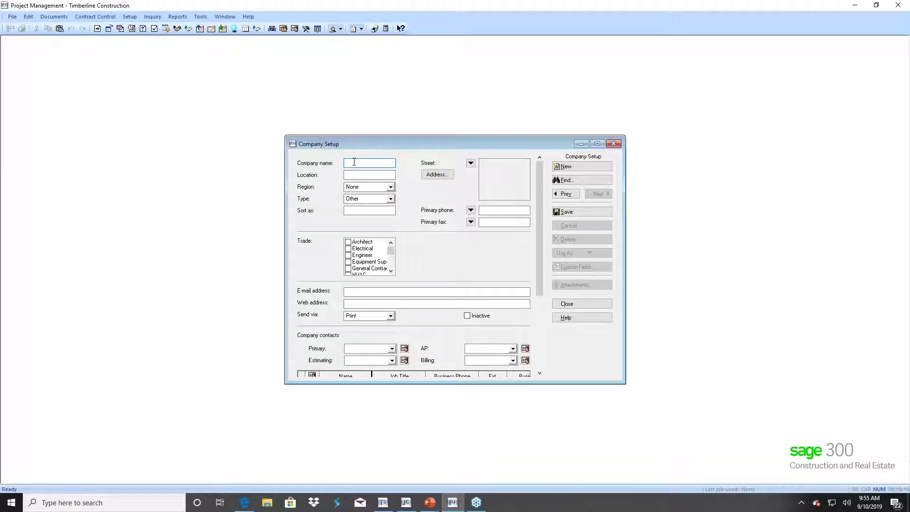
- Enter company name NWS with location Salem, OR
text(NWS)
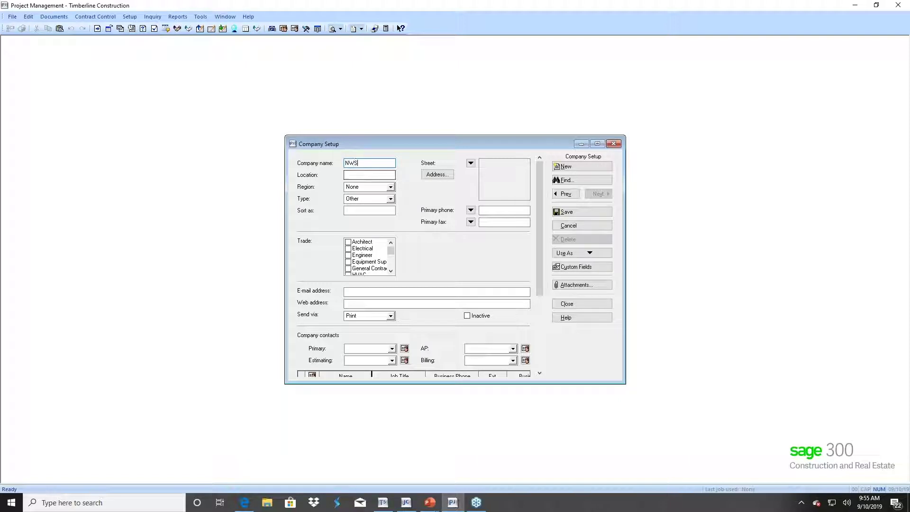
click(363, 175)
text(Salem)
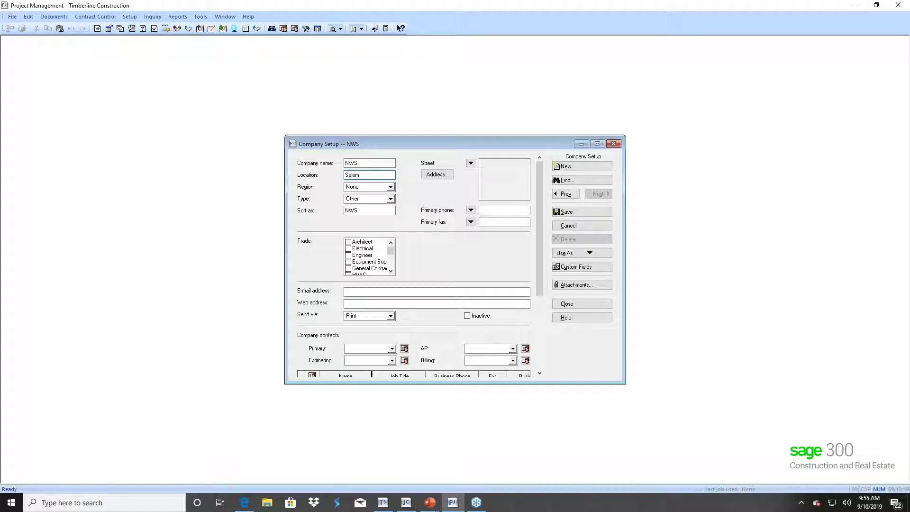
text(, OR)
- Keep Region as None and set the company type to Subcontractor
click(390, 189)
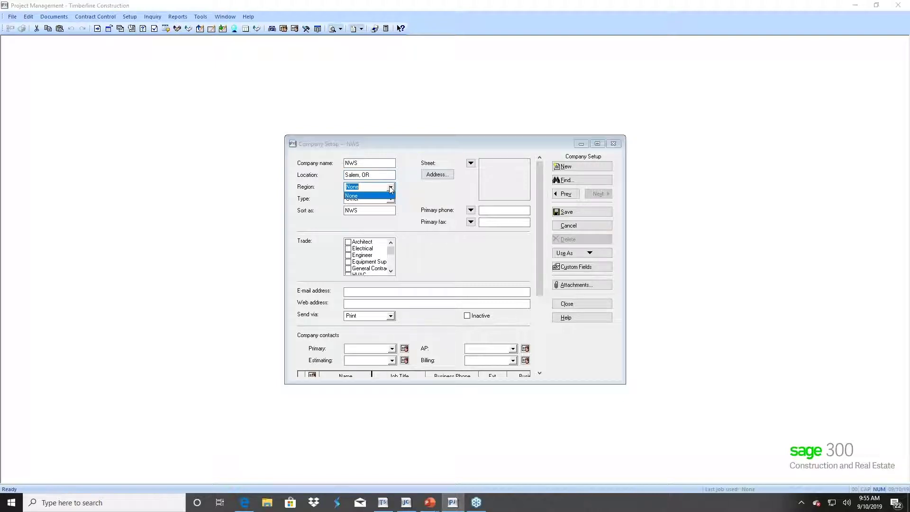
click(390, 190)
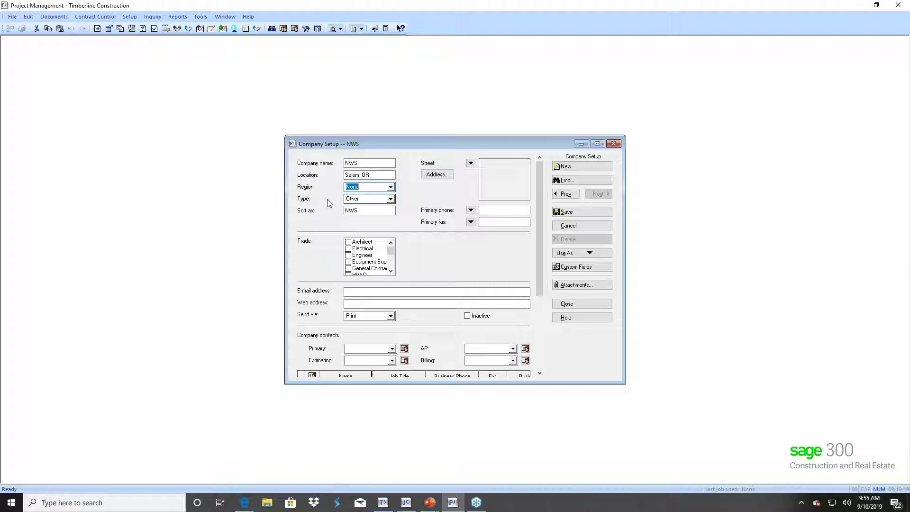
click(393, 199)
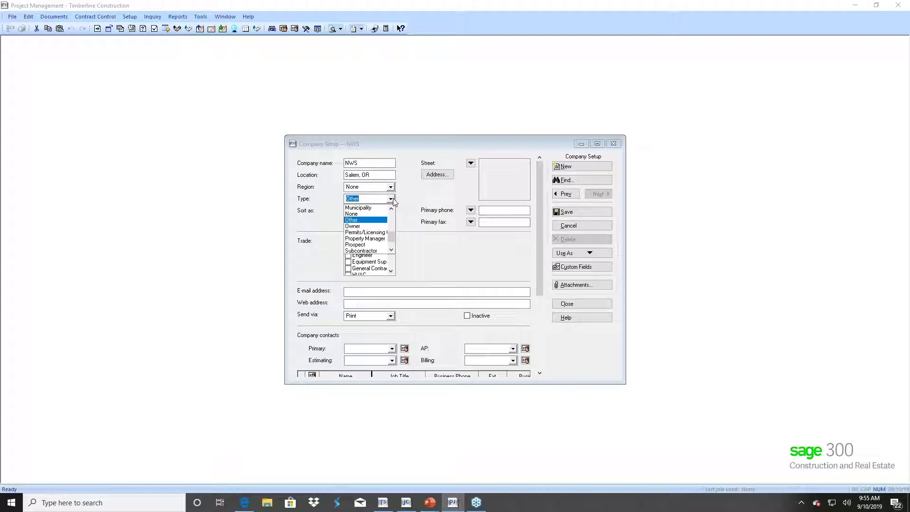
click(393, 199)
click(393, 200)
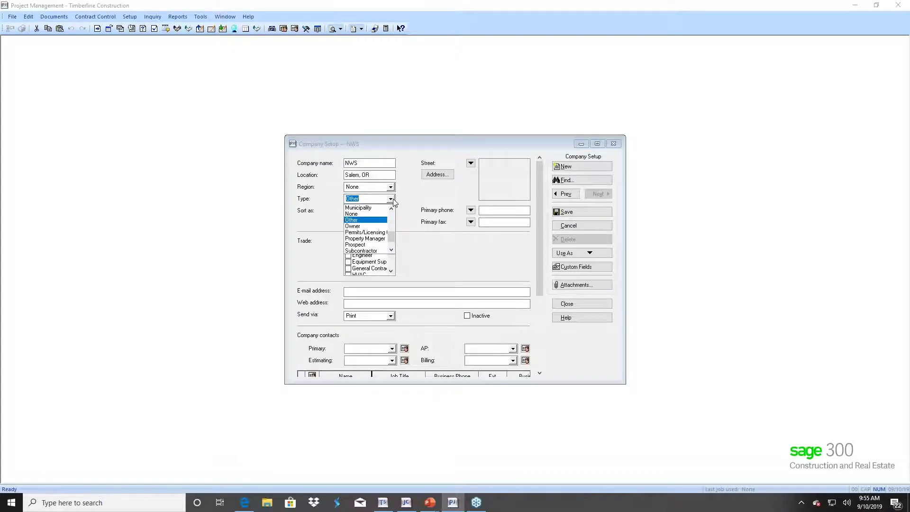
click(361, 250)
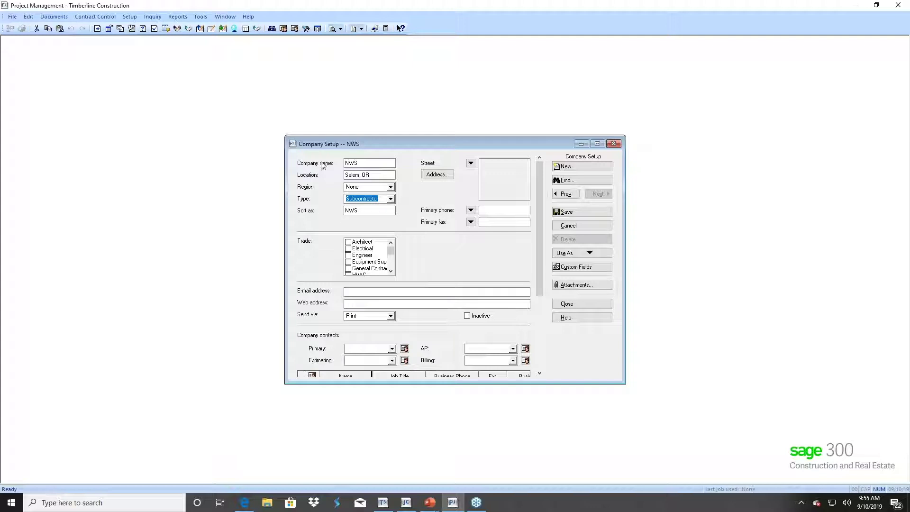
click(358, 164)
click(349, 211)
click(445, 175)
click(471, 163)
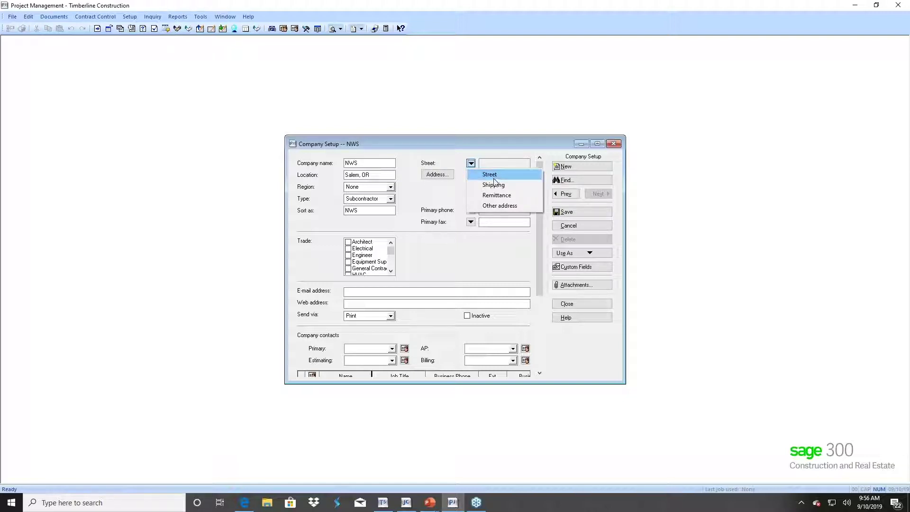
click(499, 195)
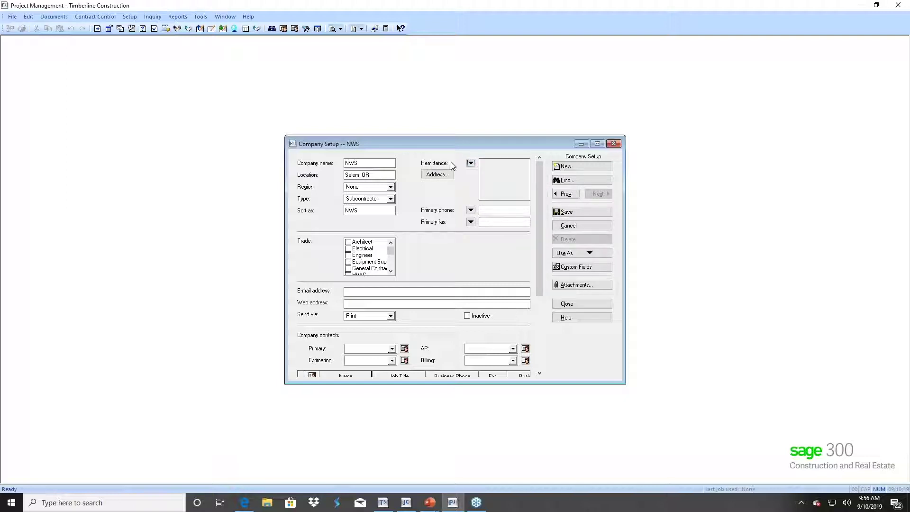
click(471, 164)
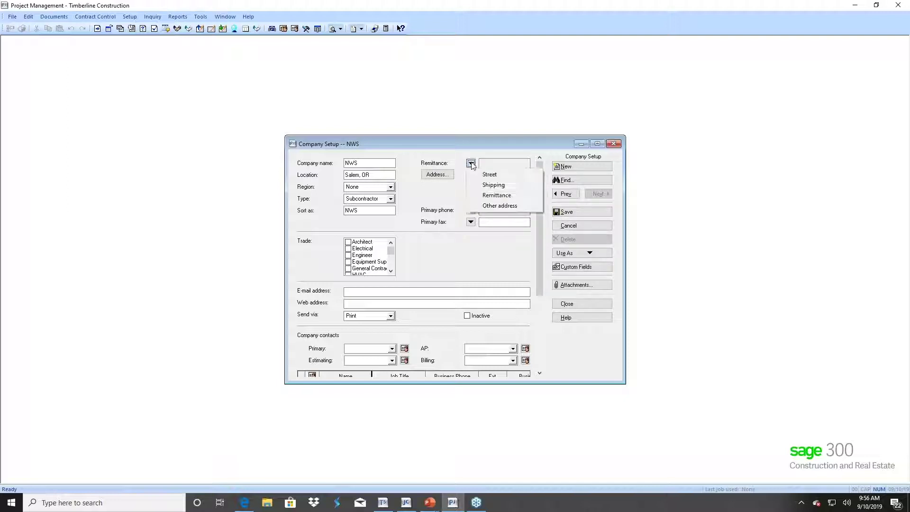
click(496, 174)
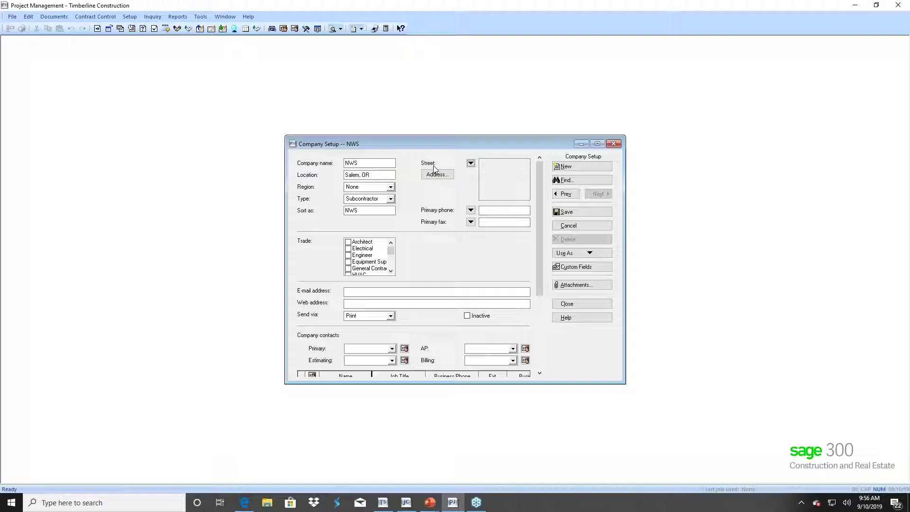
click(470, 164)
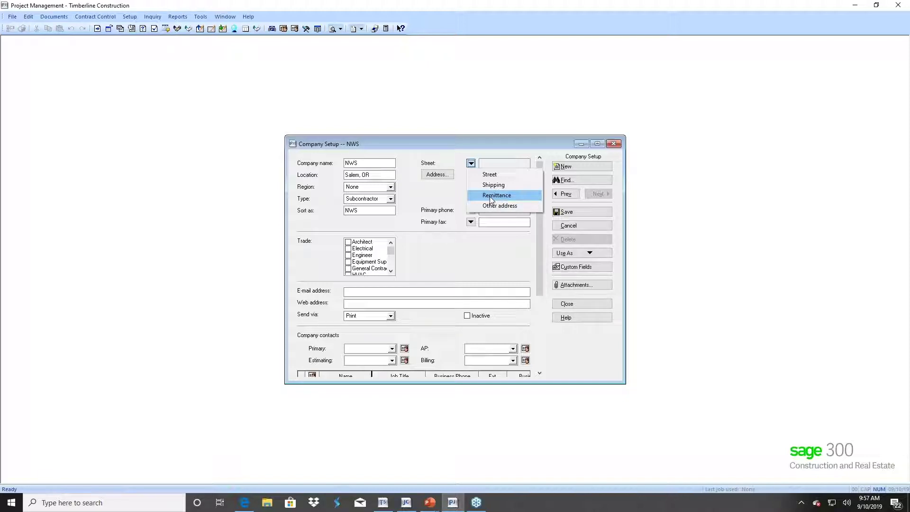
click(492, 175)
click(436, 175)
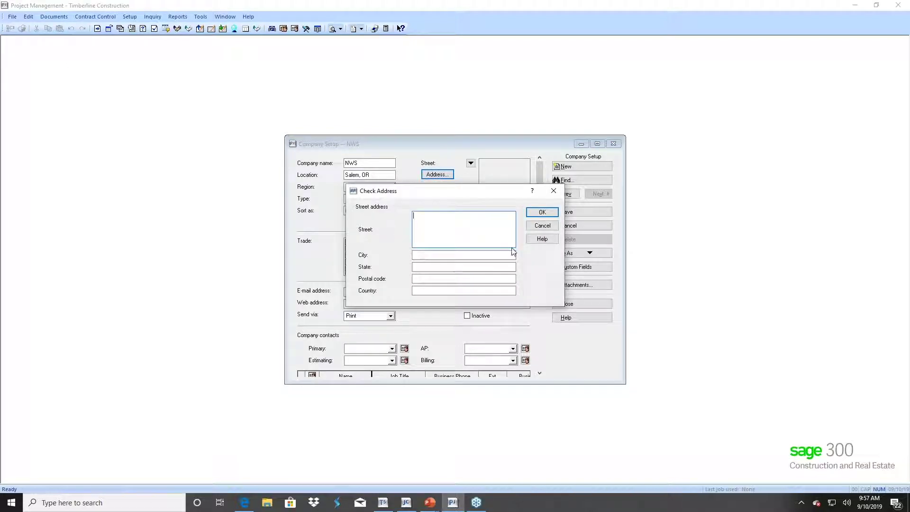
click(419, 254)
text(Salem)
click(417, 266)
text(OR)
click(417, 278)
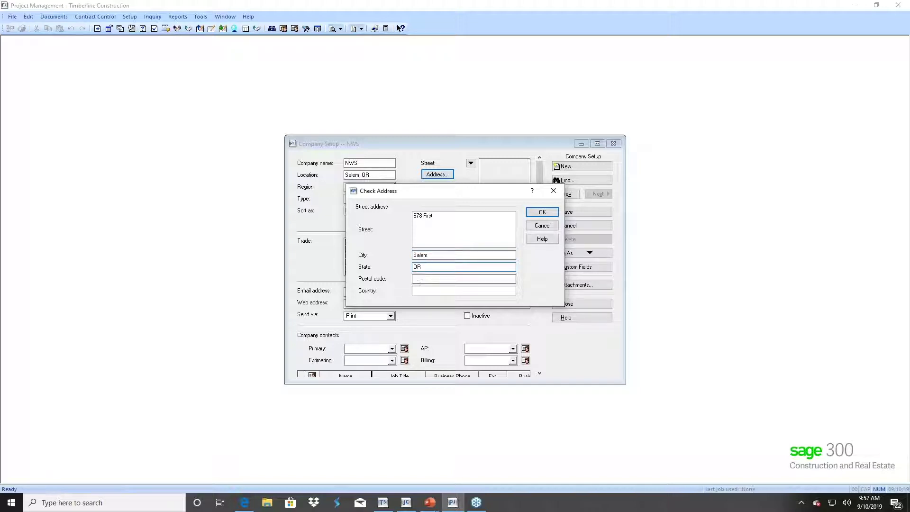
text(97999)
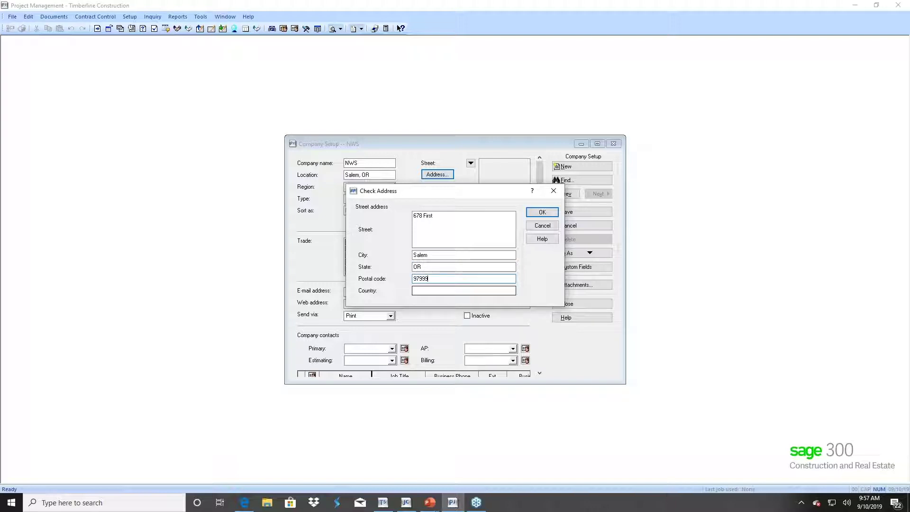
click(542, 212)
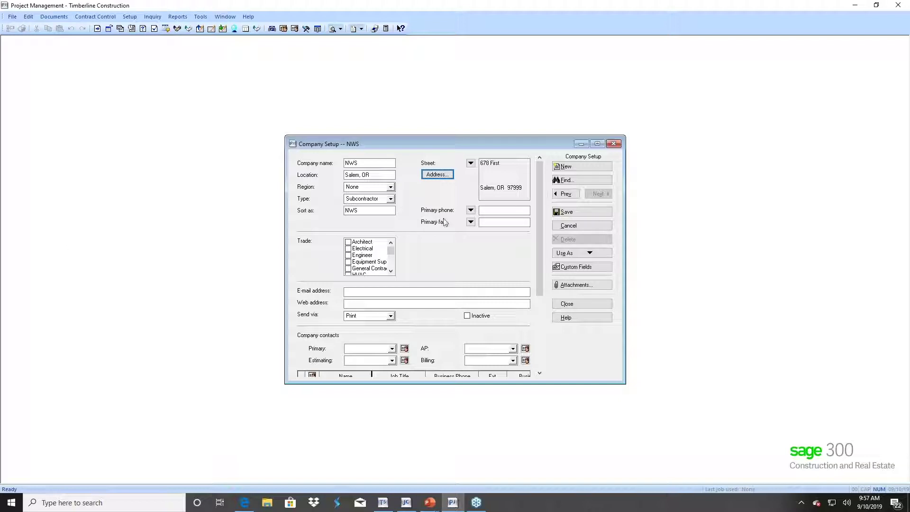
- Enter NWS's primary phone number so it is formatted with its area code
click(470, 212)
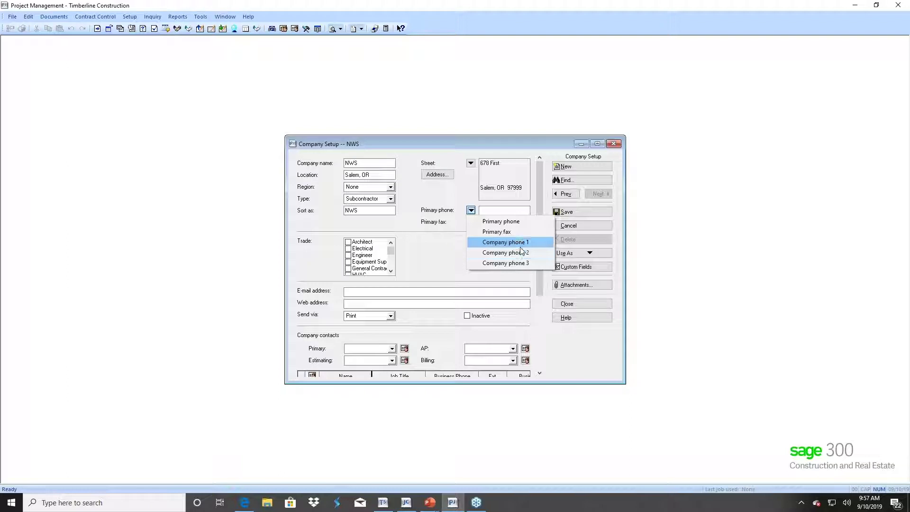
click(470, 210)
click(486, 210)
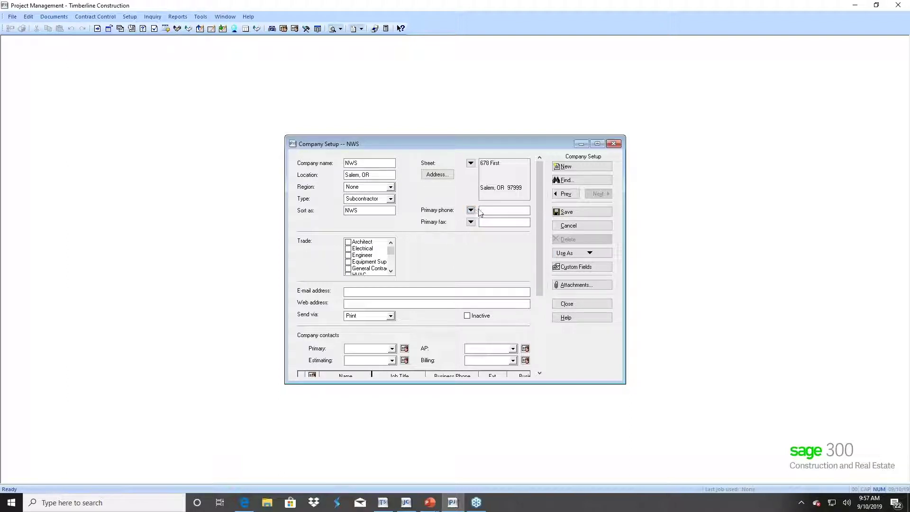
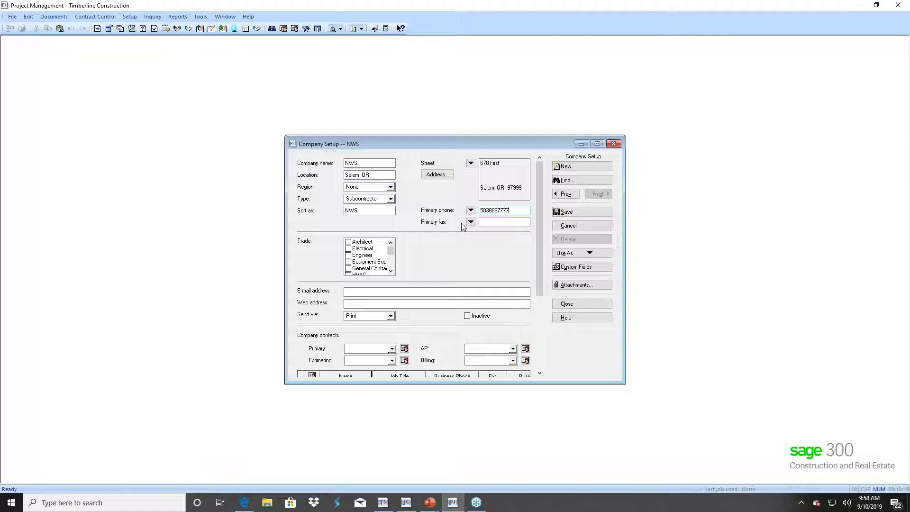
key(Tab)
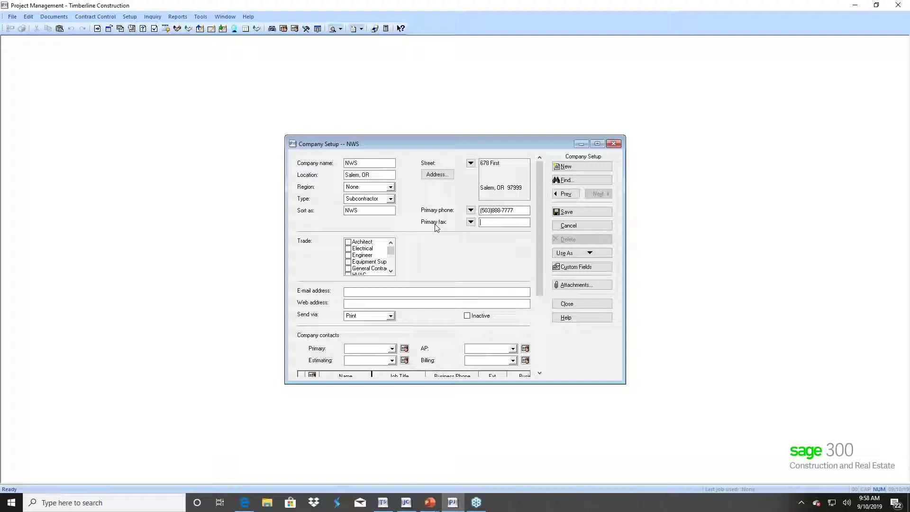
- Mark NWS as a General Contractor, enter its e-mail address, and set Send via to E-mail
drag(393, 250, 393, 256)
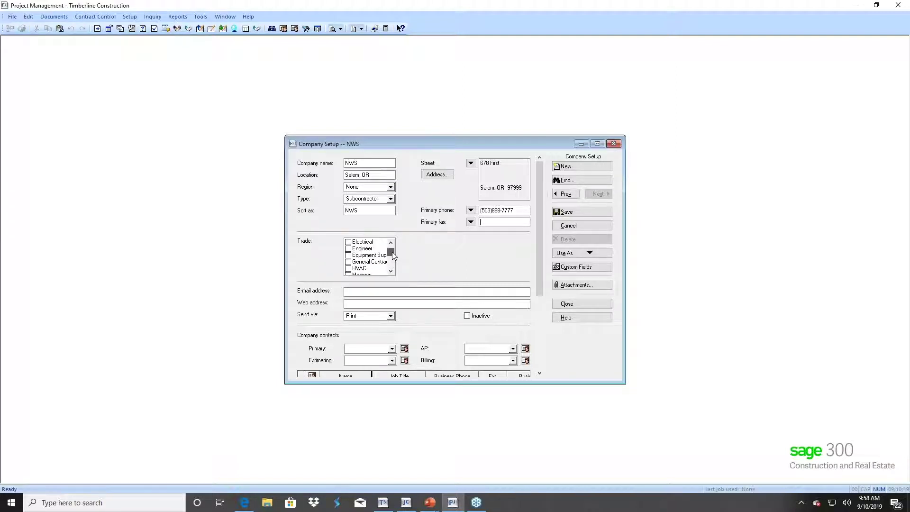
click(349, 262)
click(358, 291)
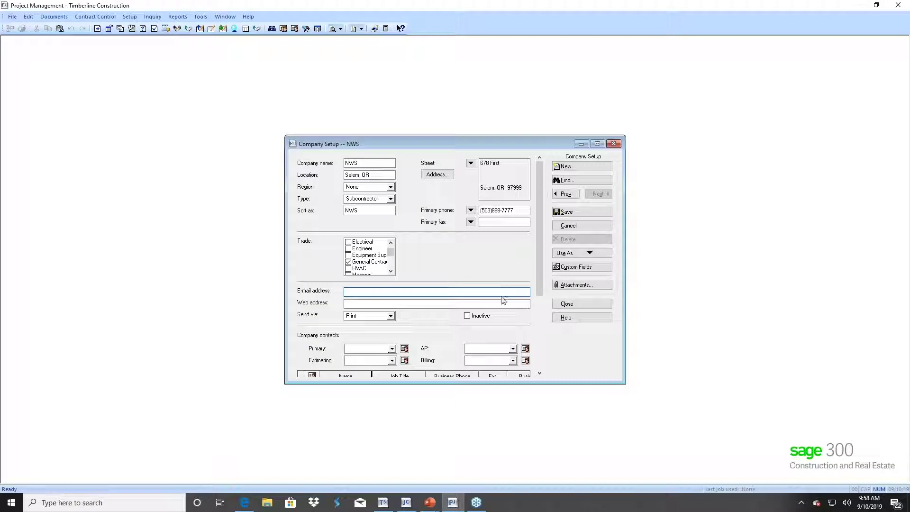
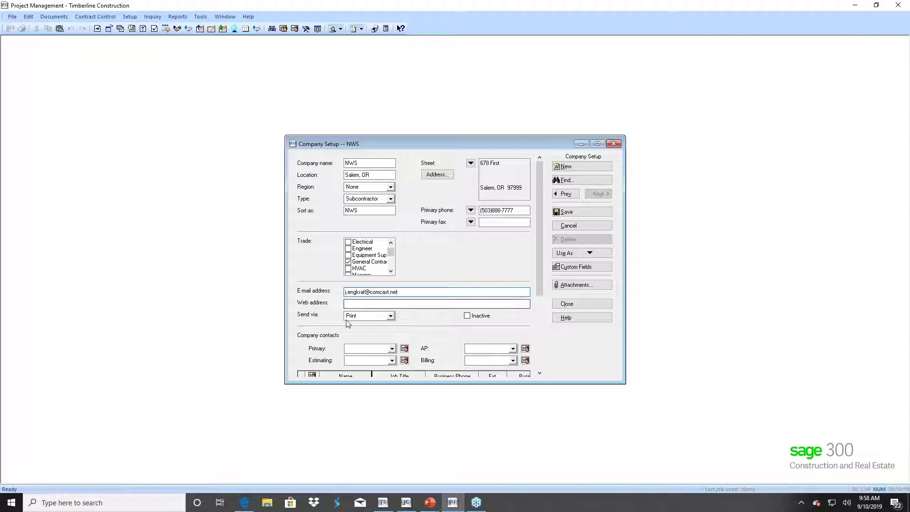
click(391, 316)
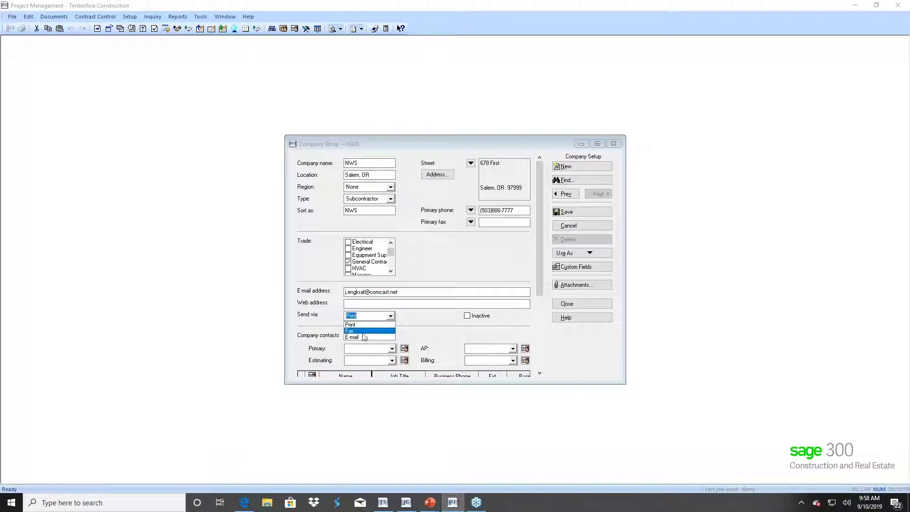
click(359, 337)
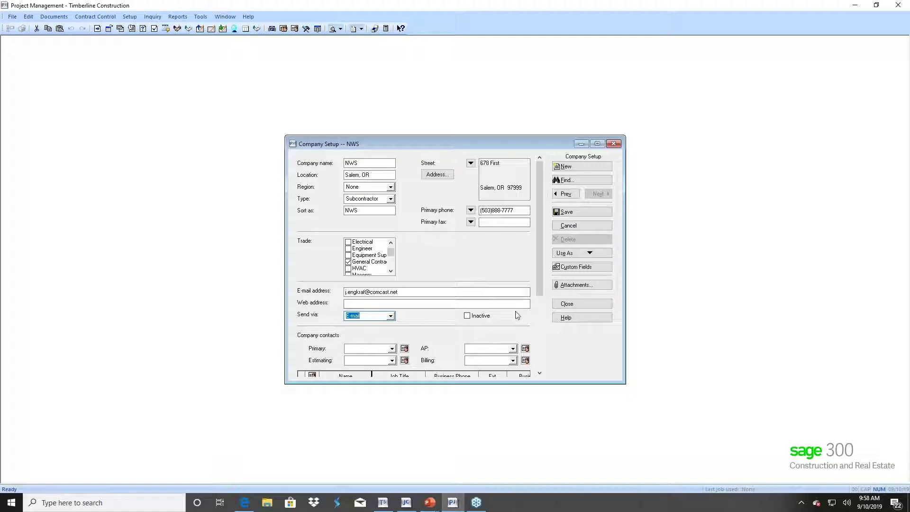
- Scroll to NWS's Company contacts section and start a new primary contact person
click(540, 374)
scroll(540, 374, down, 5)
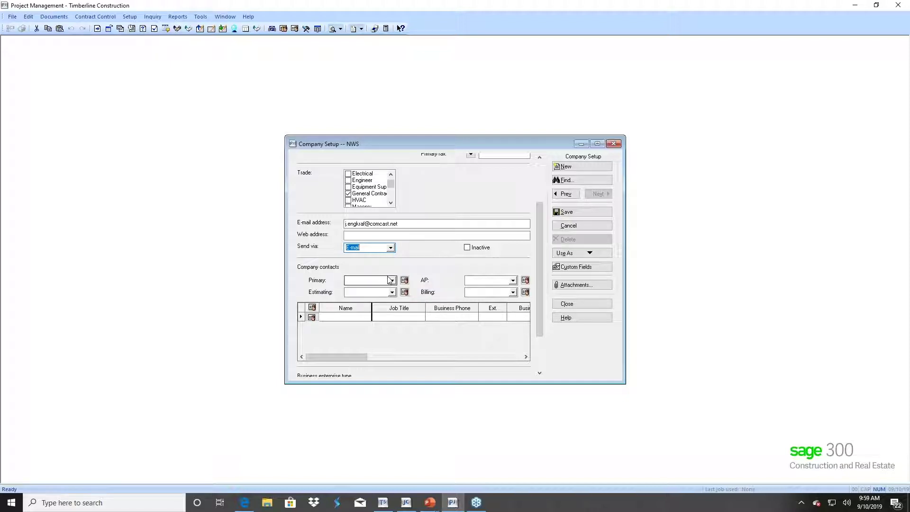
click(404, 281)
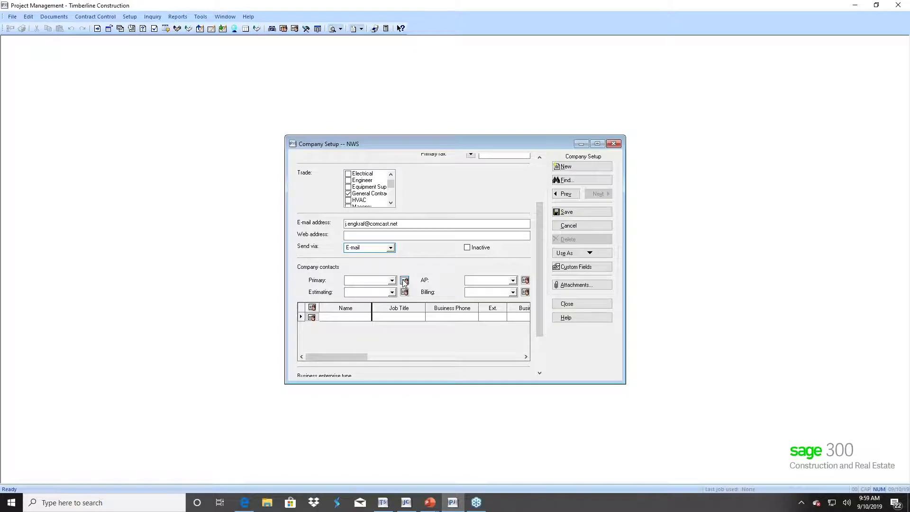
- Save the company, then enter the contact's full name and job title Consultant
click(448, 285)
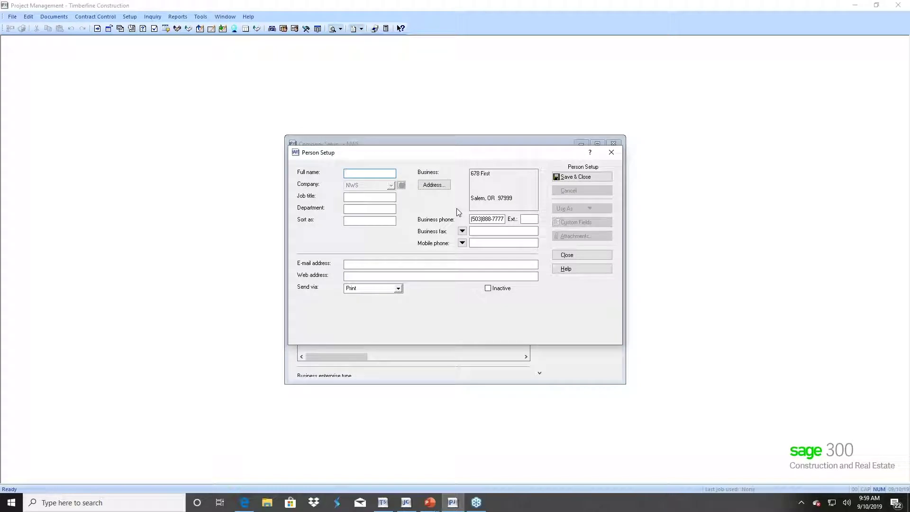
text(Jeannette)
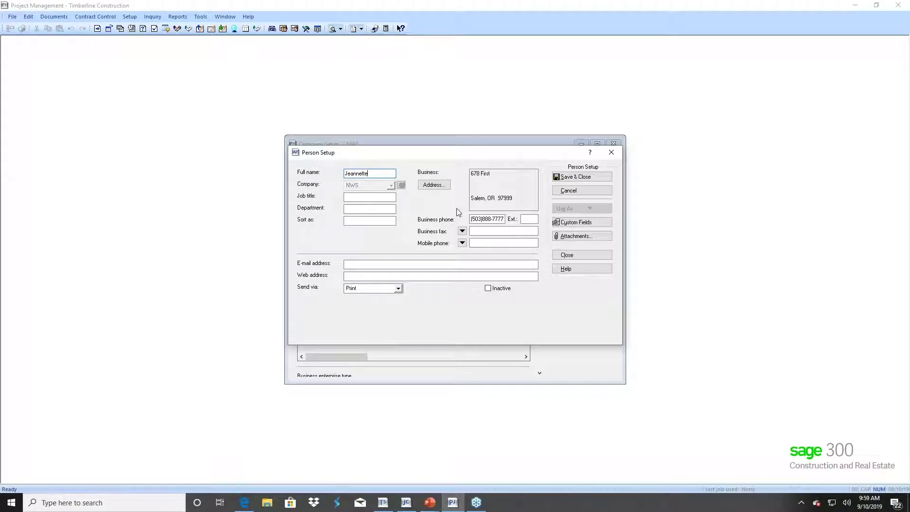
text( E)
click(352, 197)
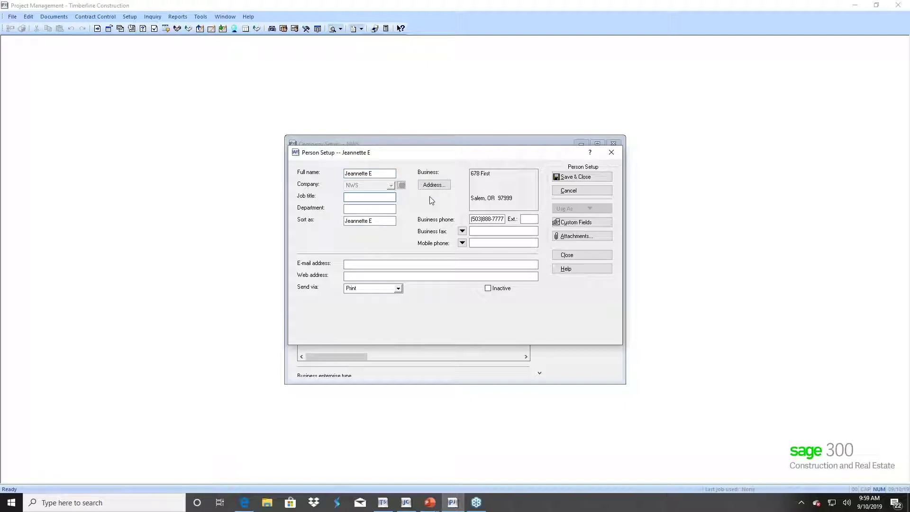
text(Consultant)
- Set the contact's sort name last-name-first, add their e-mail address, and send via E-mail
drag(374, 221, 323, 224)
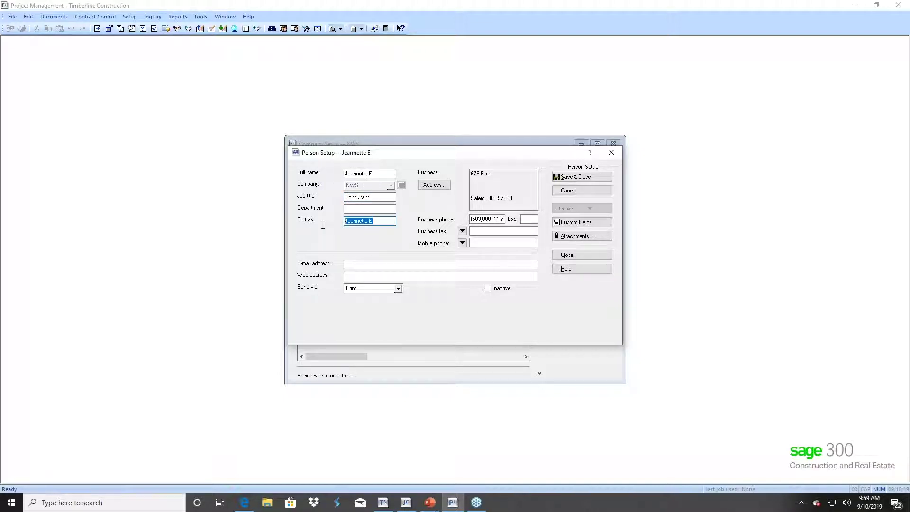
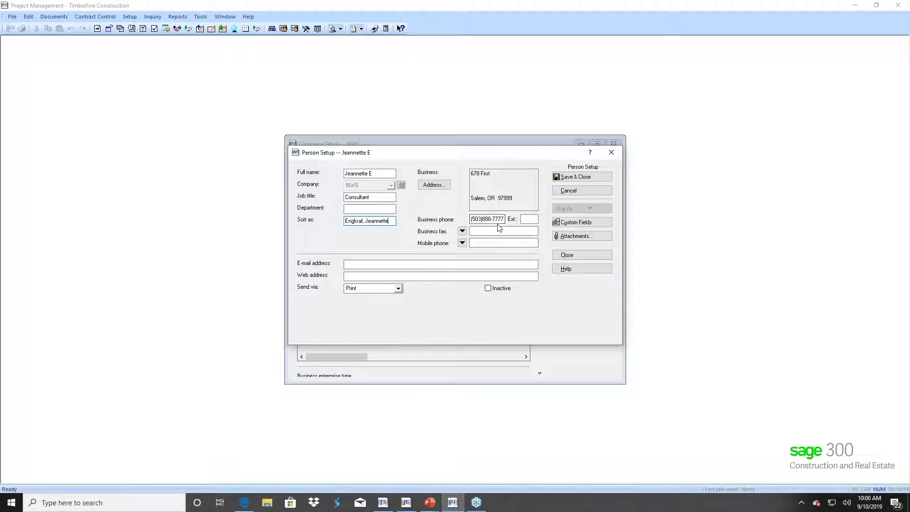
click(351, 263)
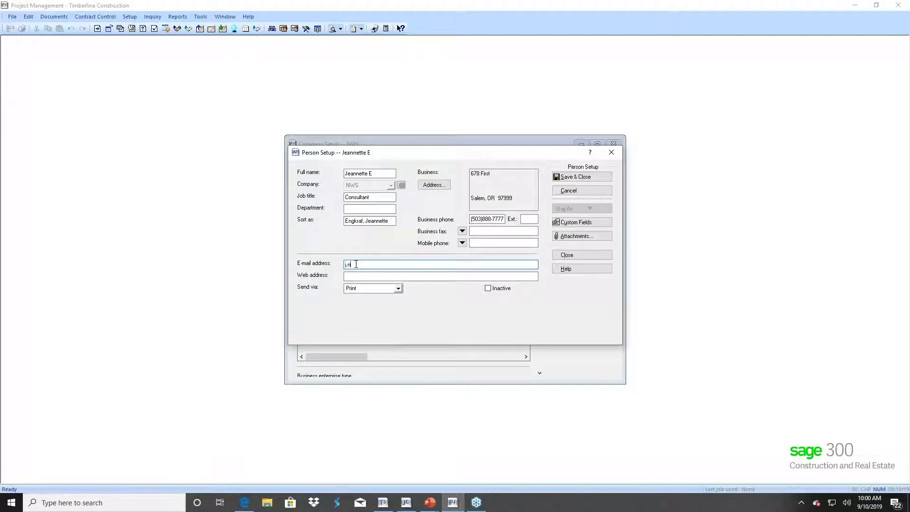
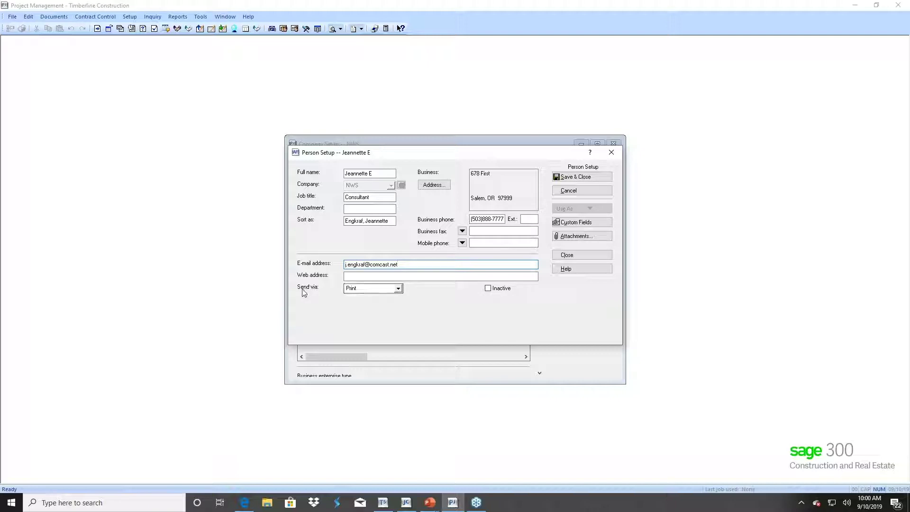
click(385, 289)
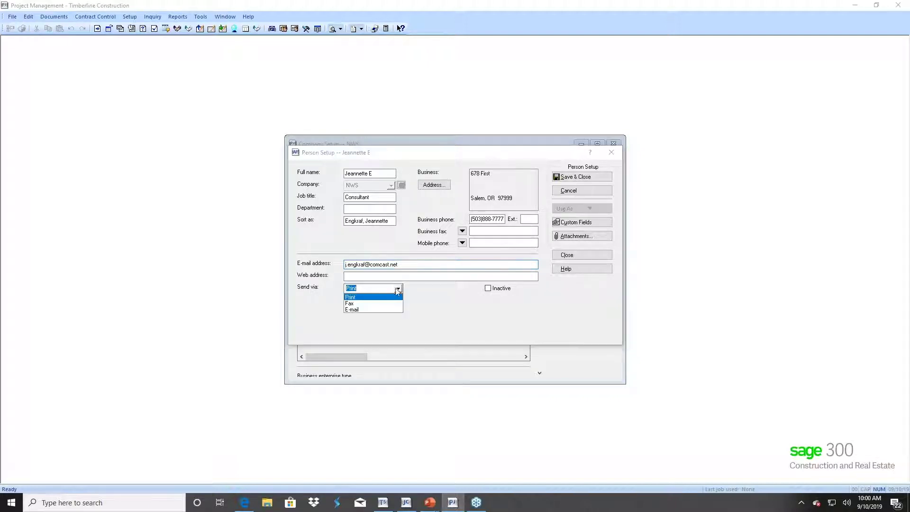
click(367, 310)
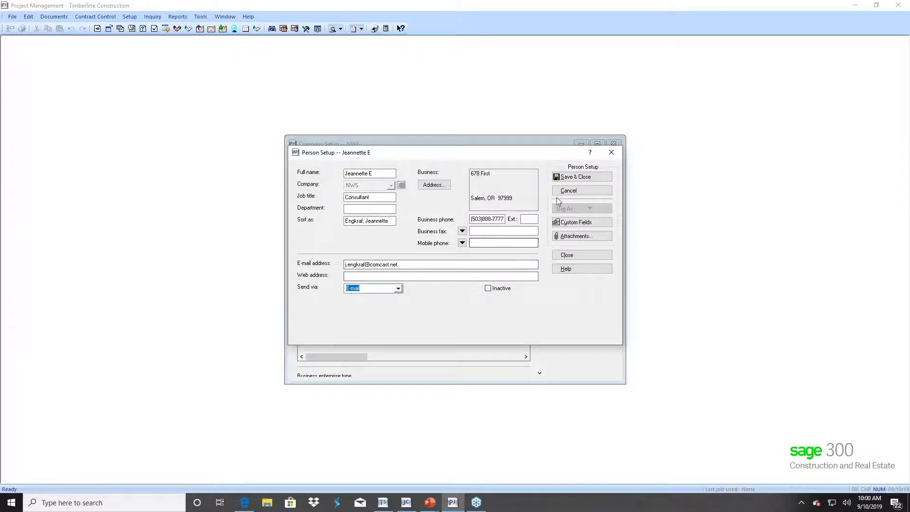
- Save the Consultant contact to NWS, then close the extra blank Person Setup form
click(576, 176)
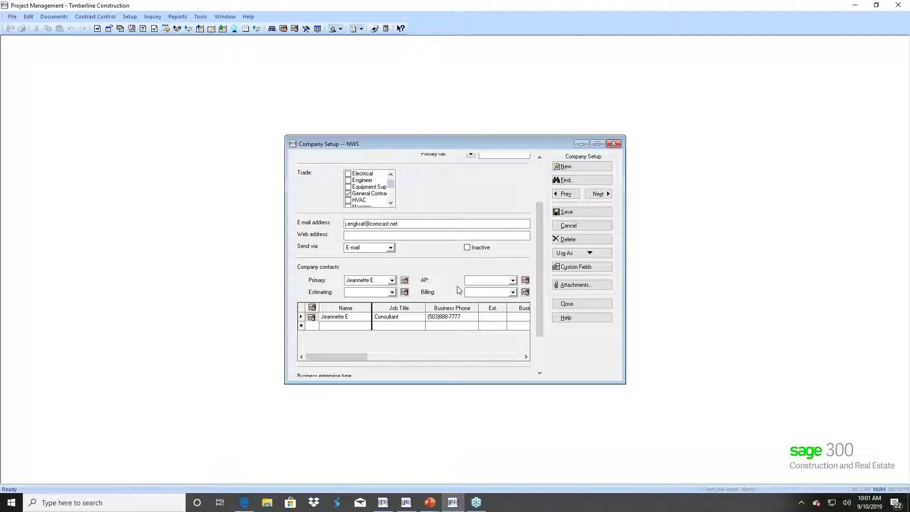
click(309, 328)
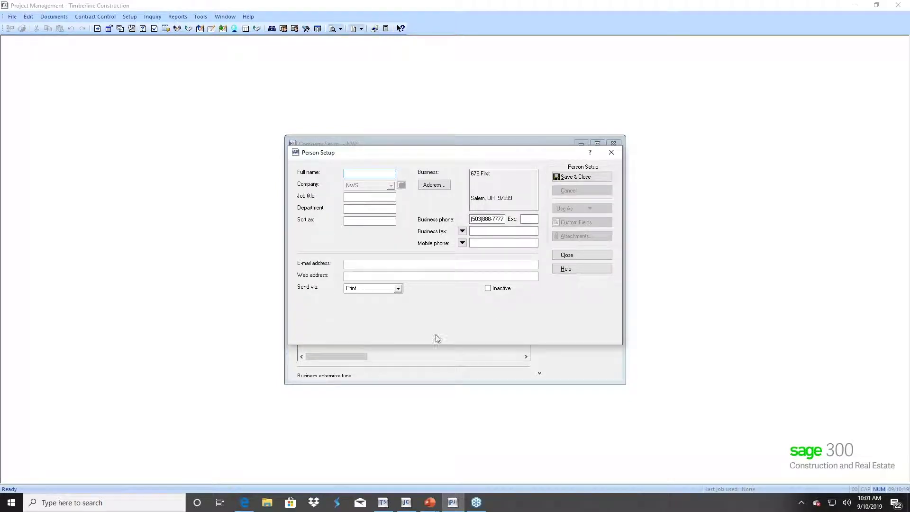
click(578, 256)
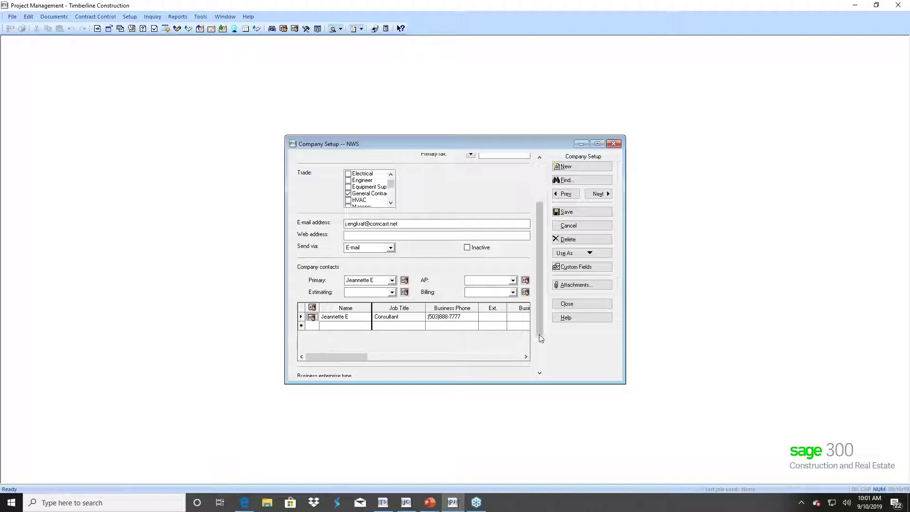
- Discard the leftover edits and close NWS's Company Setup
drag(539, 329, 540, 368)
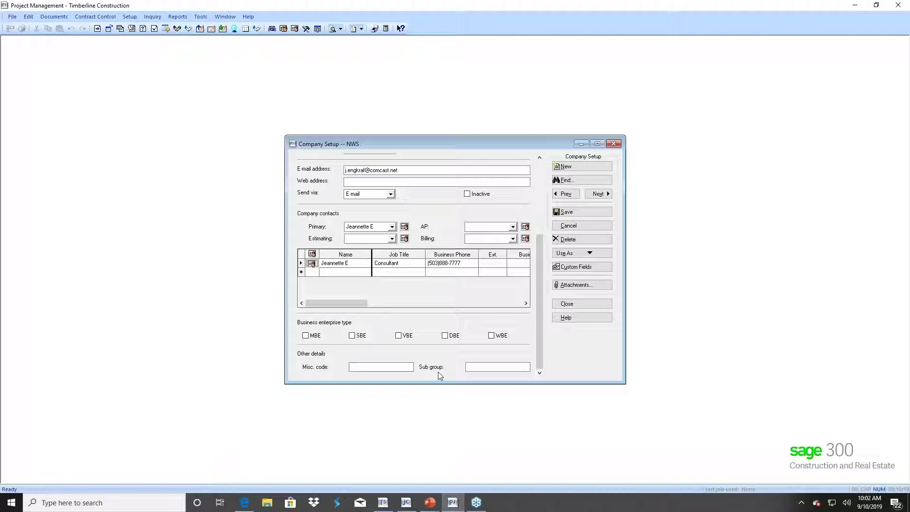
click(315, 367)
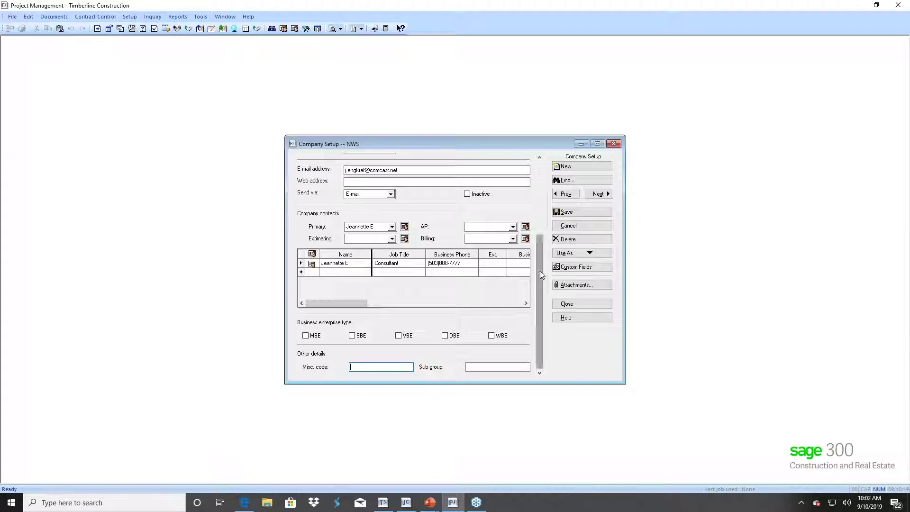
scroll(540, 271, up, 5)
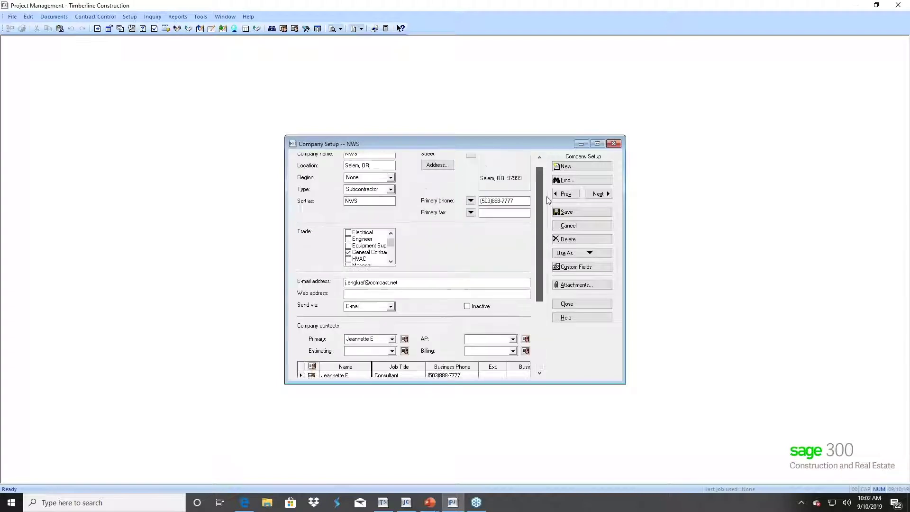
click(571, 225)
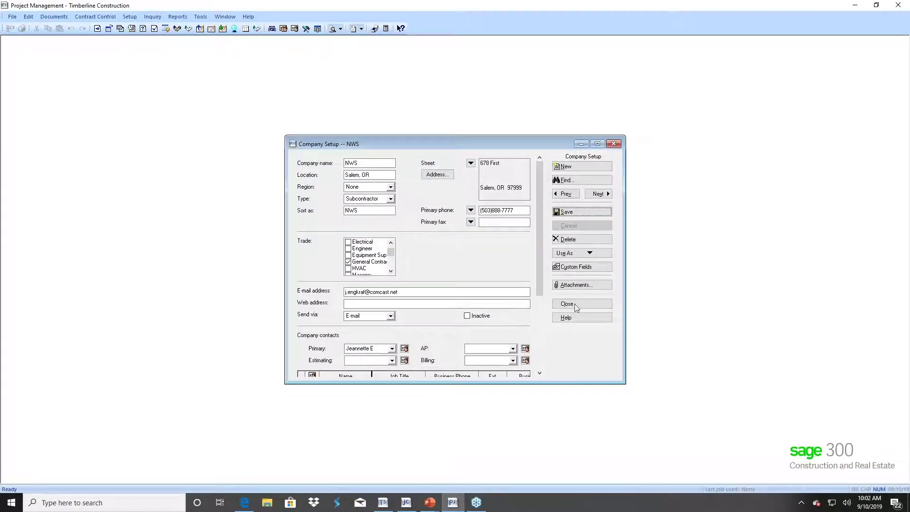
click(571, 304)
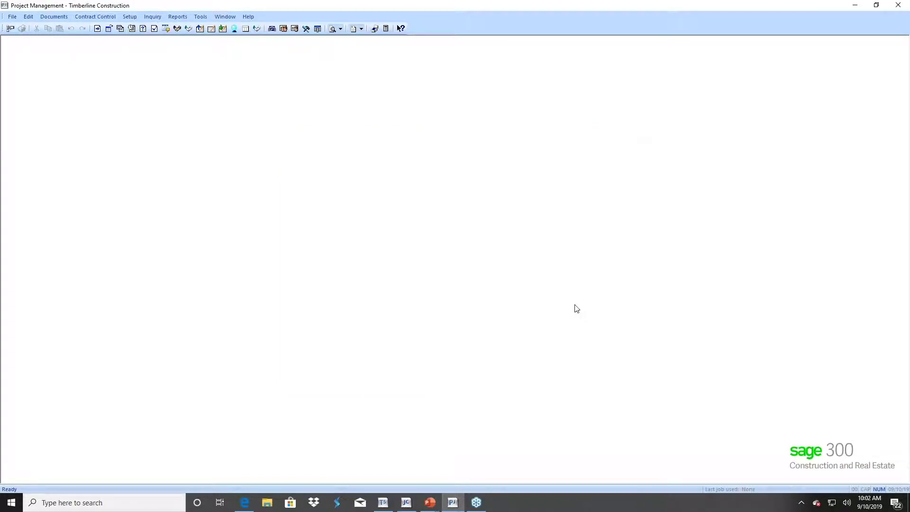
- Make the new NWS contact the default From sender in File > Send Settings
click(12, 17)
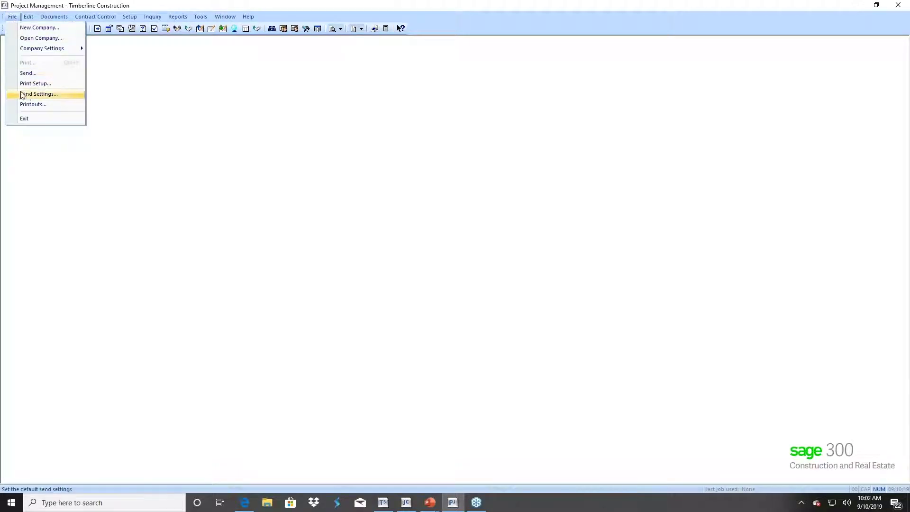
click(36, 97)
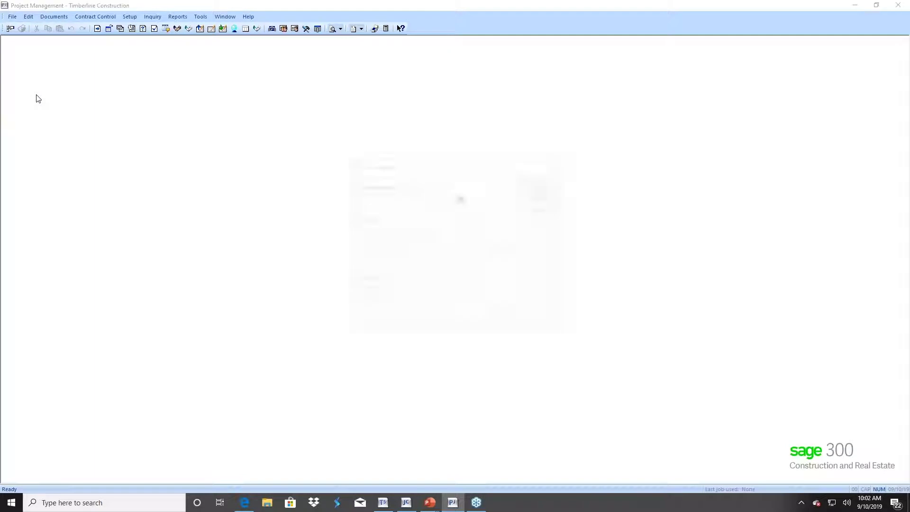
click(460, 198)
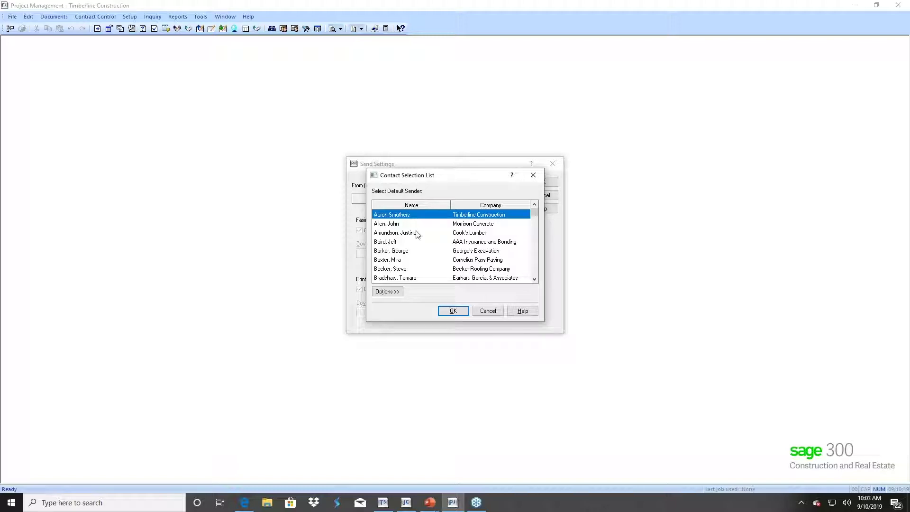
click(534, 279)
click(534, 279)
click(535, 279)
click(534, 279)
click(534, 279)
click(534, 279)
click(534, 279)
click(534, 279)
click(534, 279)
click(534, 279)
click(534, 279)
click(534, 279)
click(534, 280)
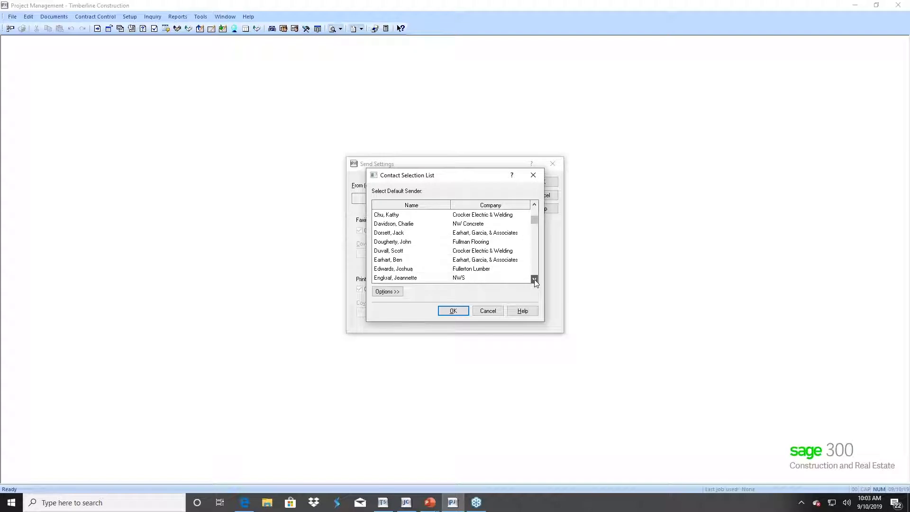
click(406, 279)
click(453, 311)
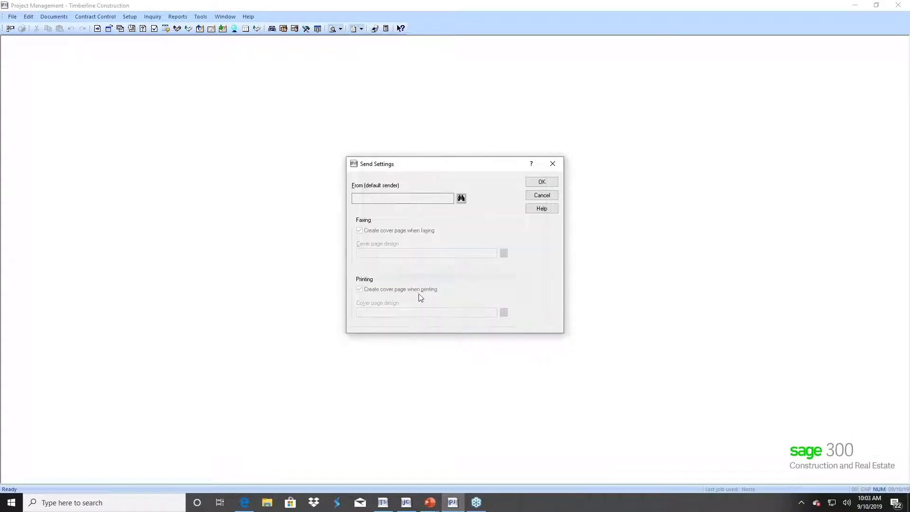
click(542, 182)
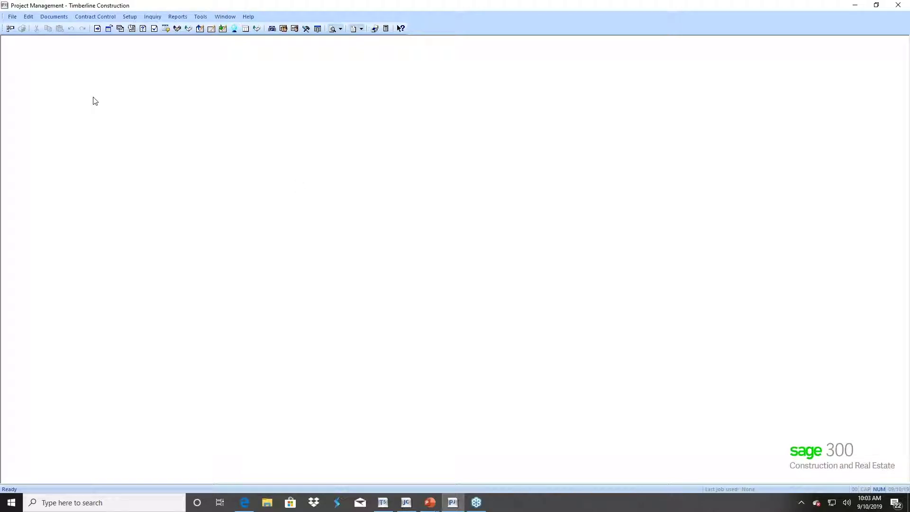
click(129, 17)
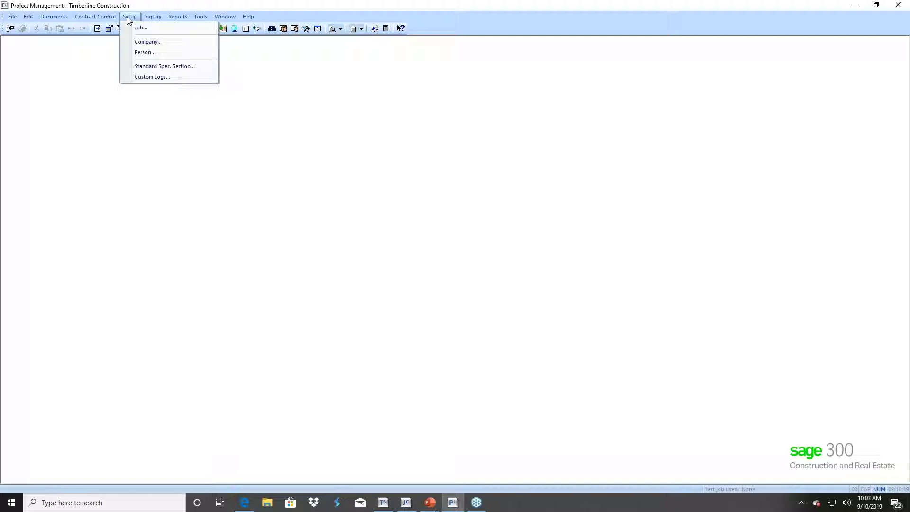
click(162, 67)
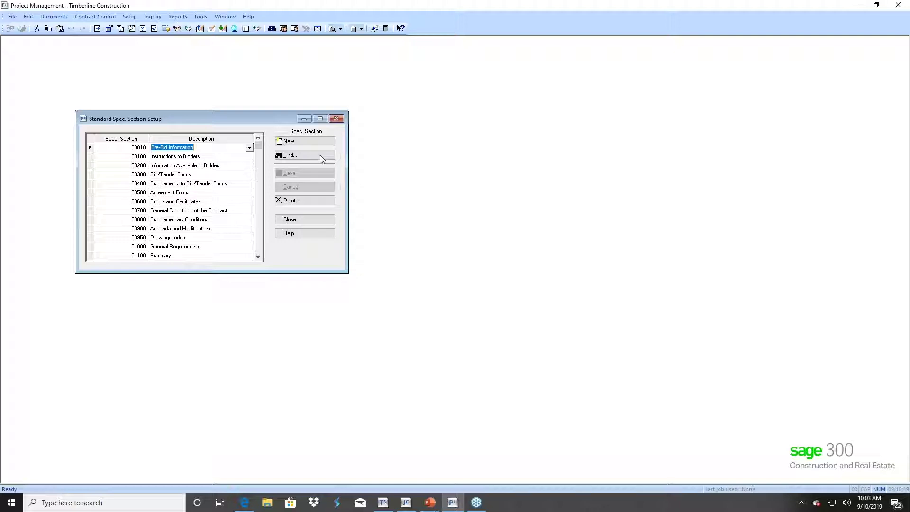
click(289, 143)
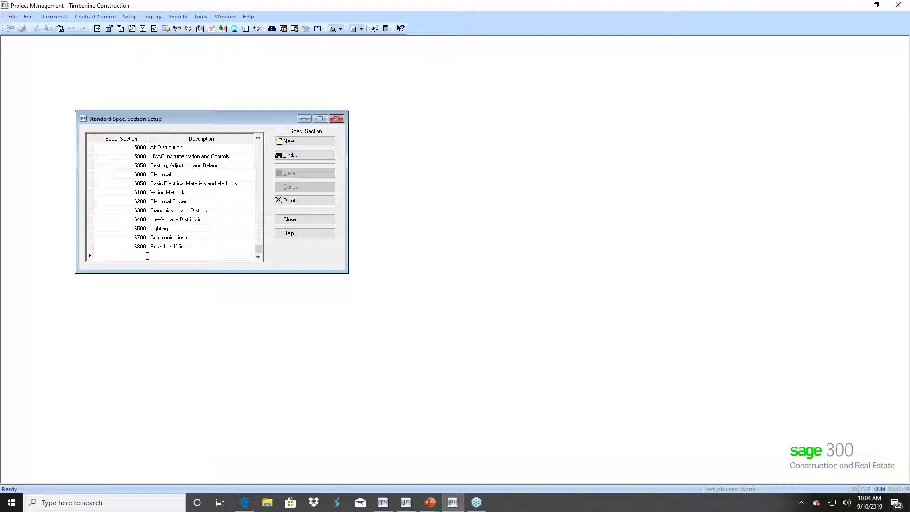
click(298, 220)
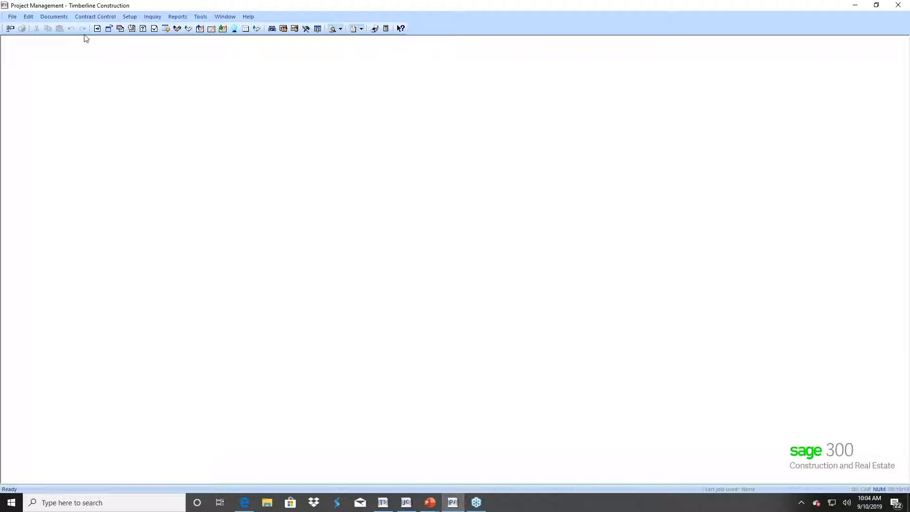
- Open the Job Setup form and enlarge it
click(127, 19)
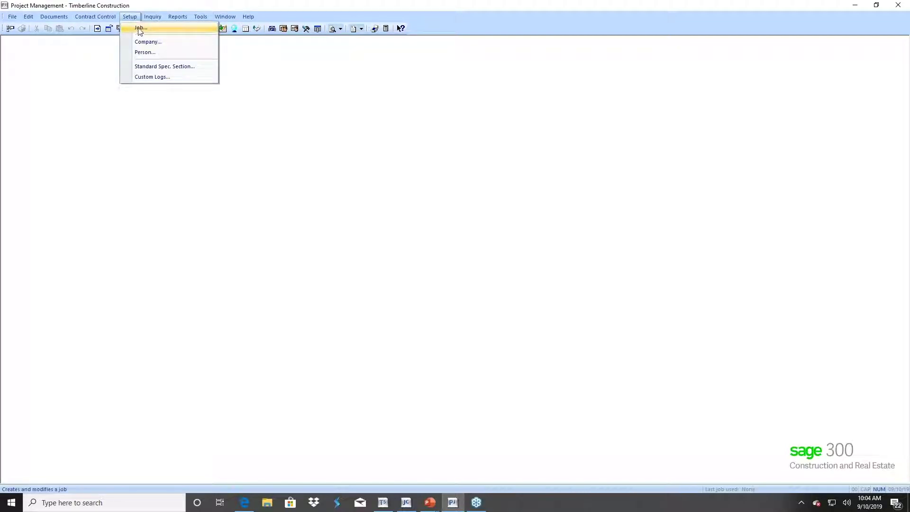
click(140, 29)
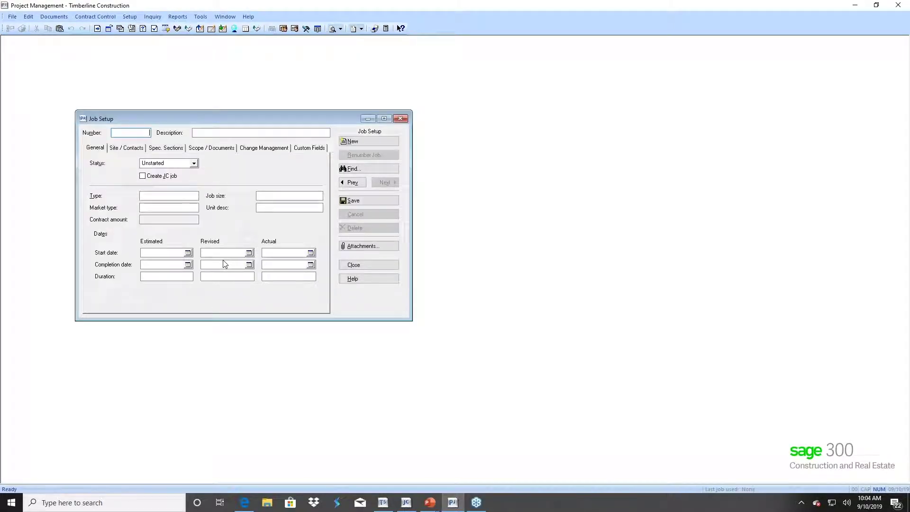
drag(412, 219, 596, 217)
drag(230, 321, 235, 359)
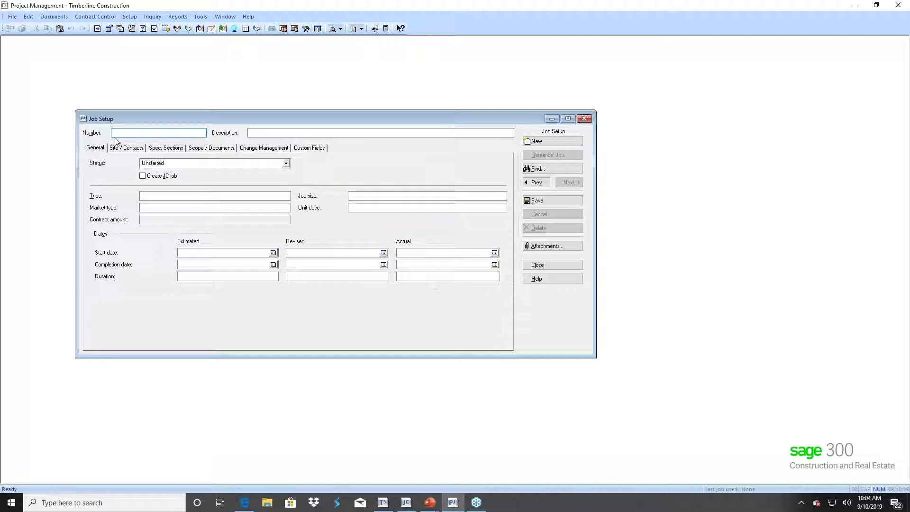
- Enter job number 19-001 with the description 'Class Job'
text(1)
text(5)
text(0)
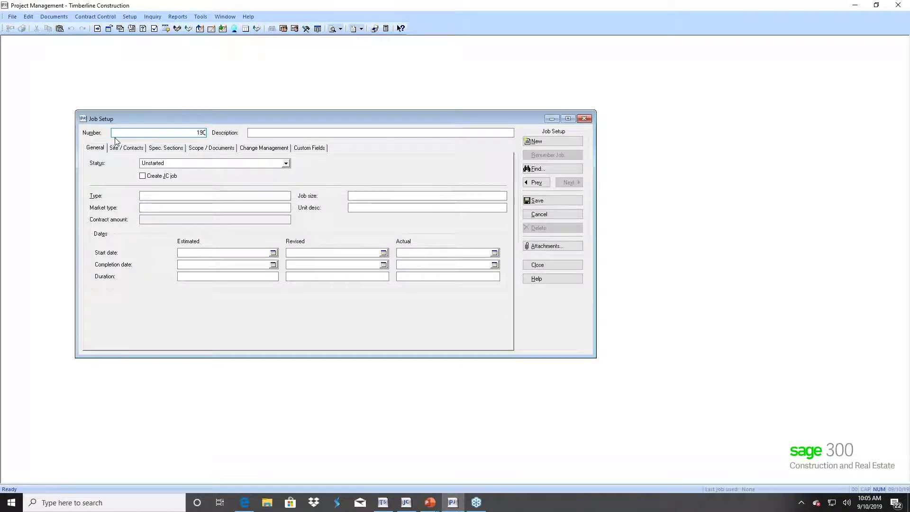
text(01)
key(Tab)
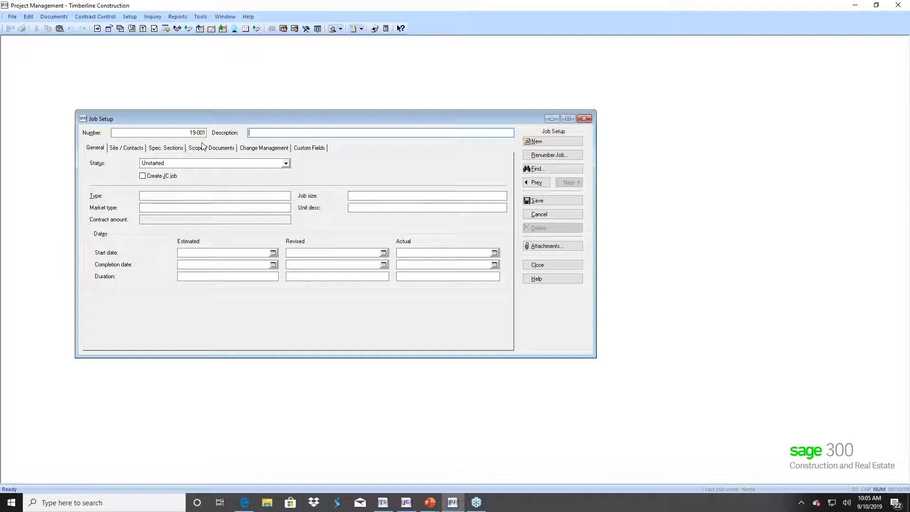
text(Class Job)
key(Tab)
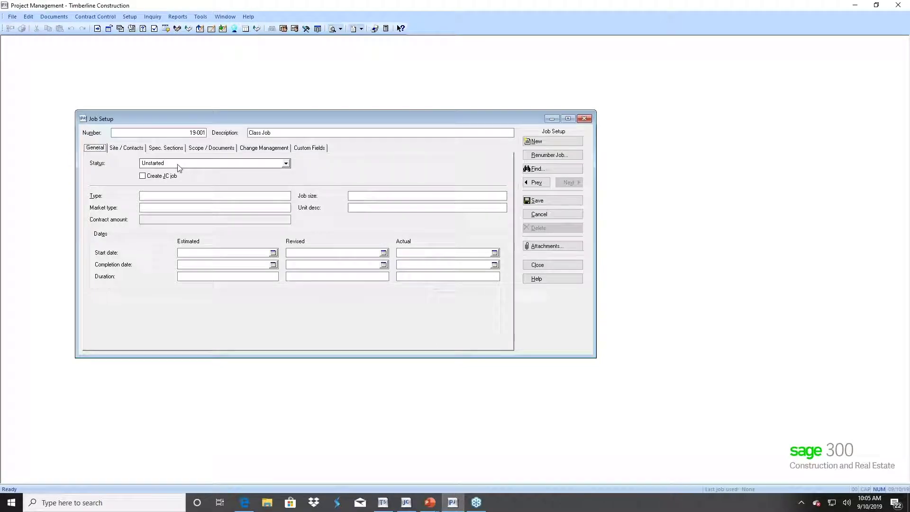
click(286, 163)
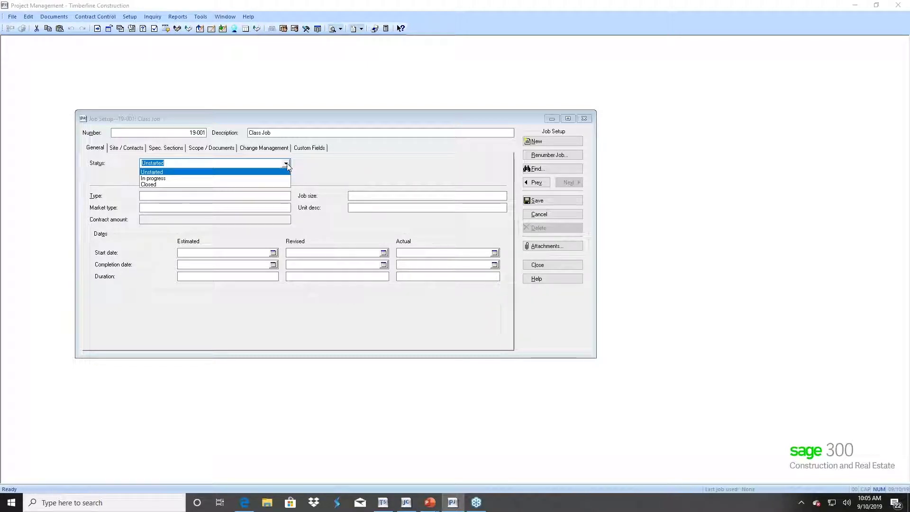
click(205, 165)
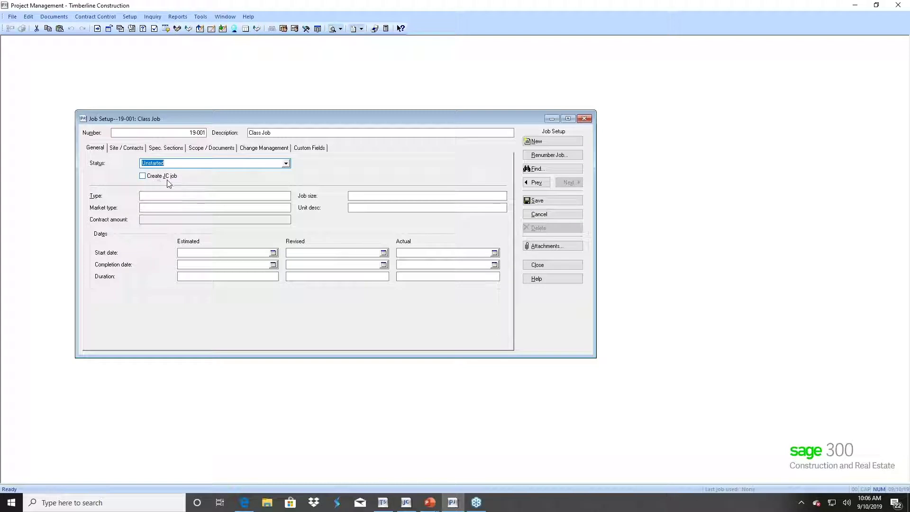
click(147, 197)
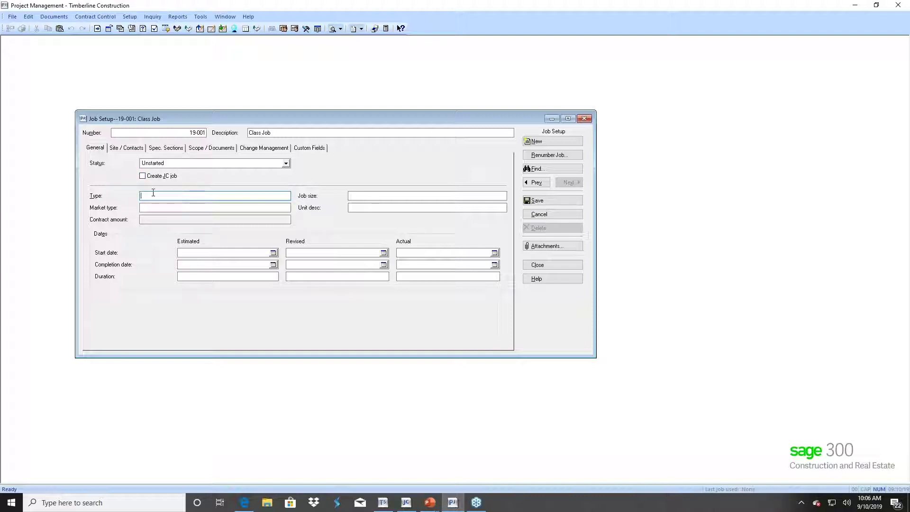
- Set job type Class, market type Training and job size 10,000
text(lass)
click(142, 208)
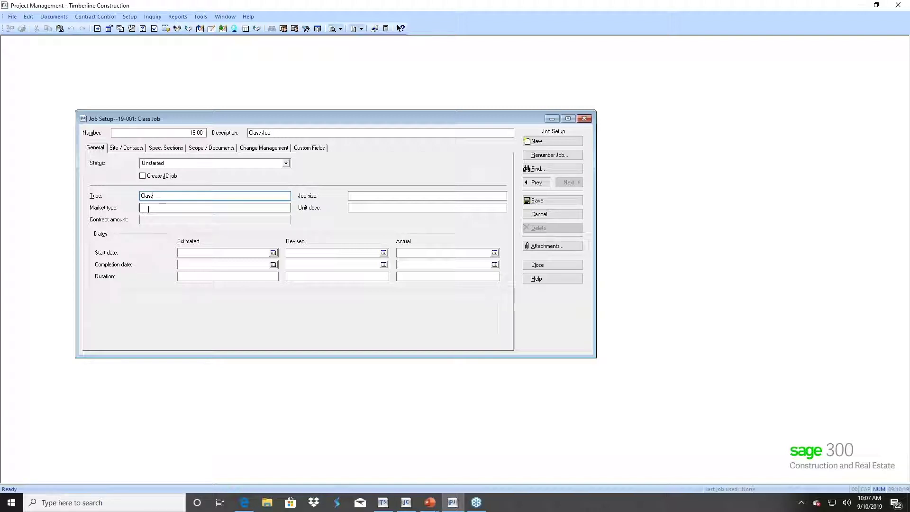
text(Training)
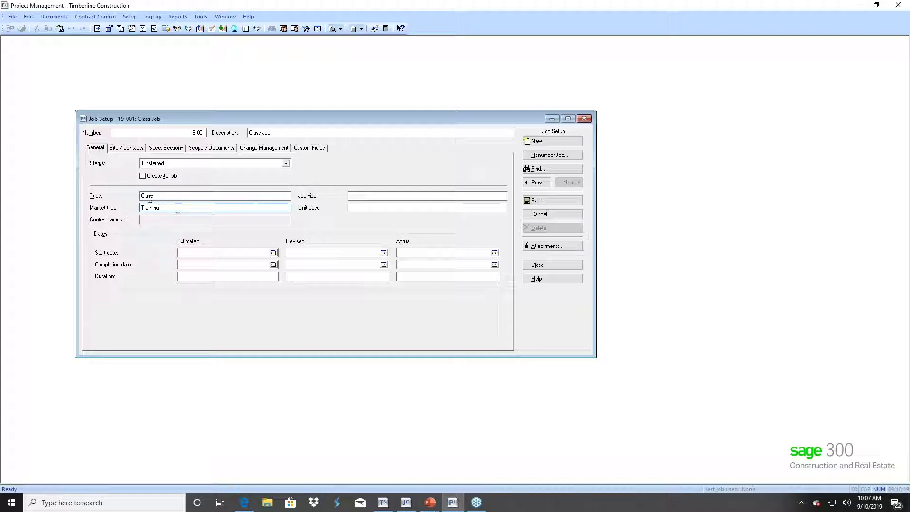
click(365, 195)
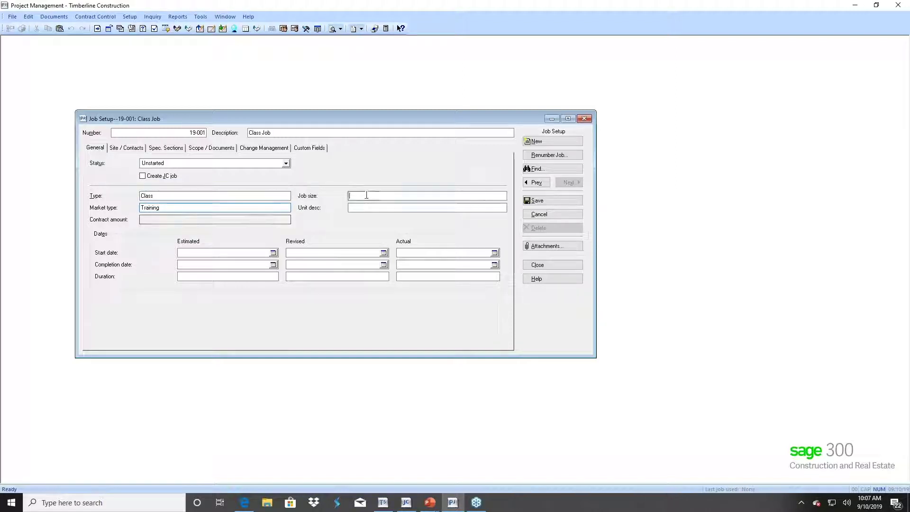
text(10000)
key(Tab)
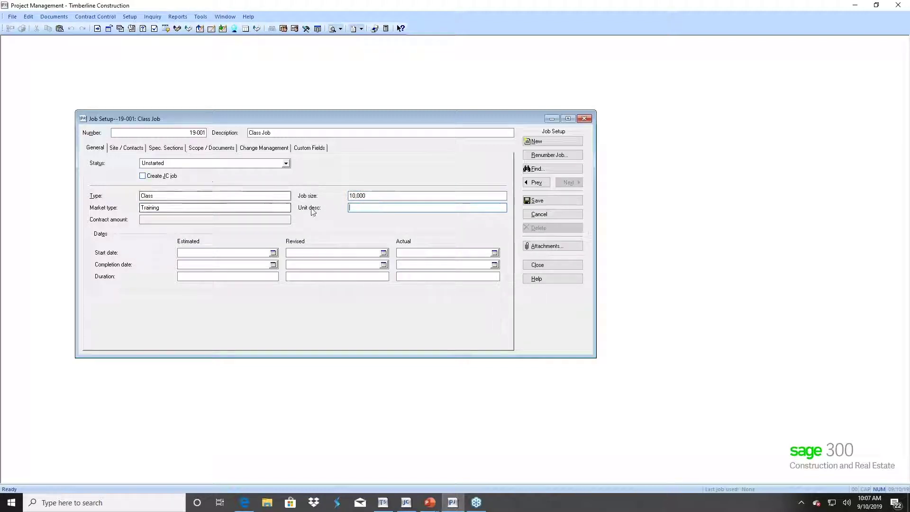
- Set the estimated start to 9/10/2019 and completion to 9/11/2019
click(181, 256)
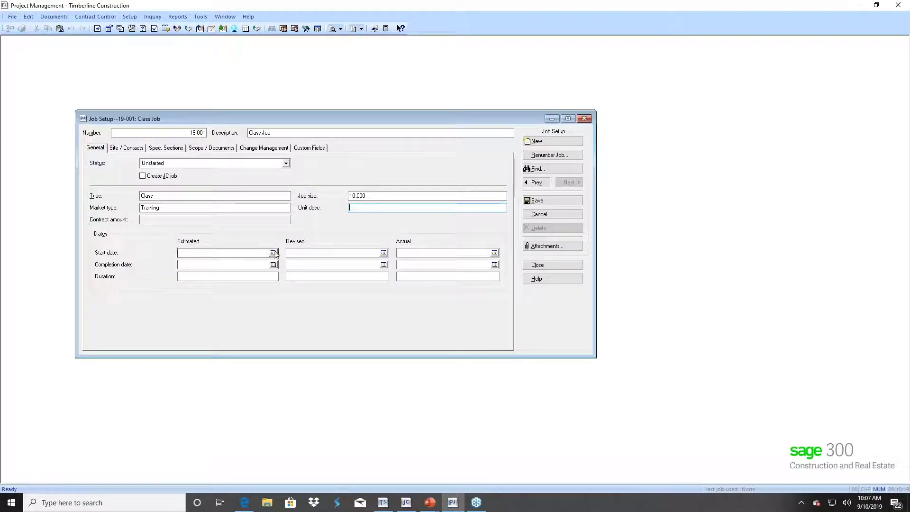
click(273, 252)
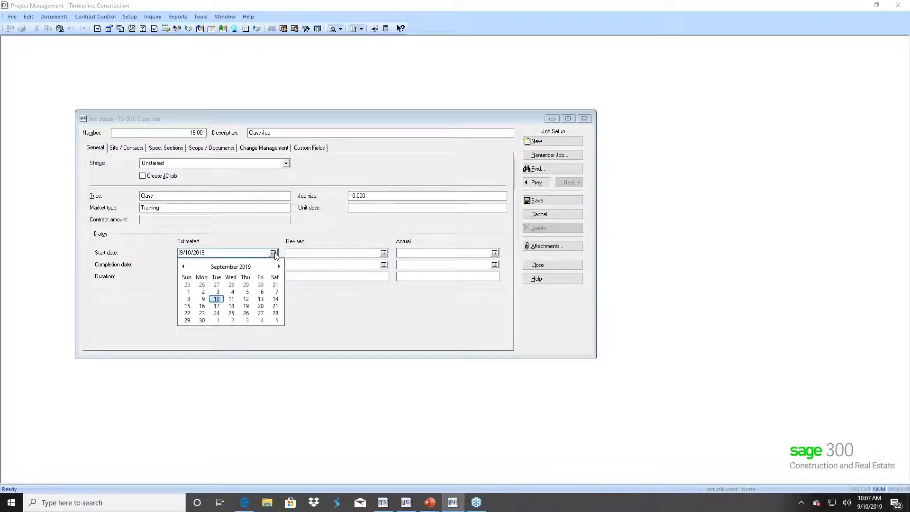
click(216, 299)
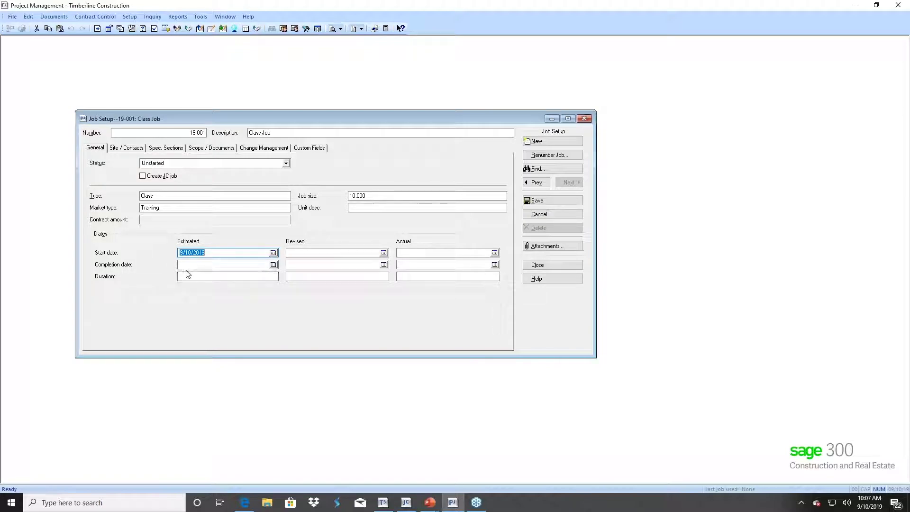
click(273, 265)
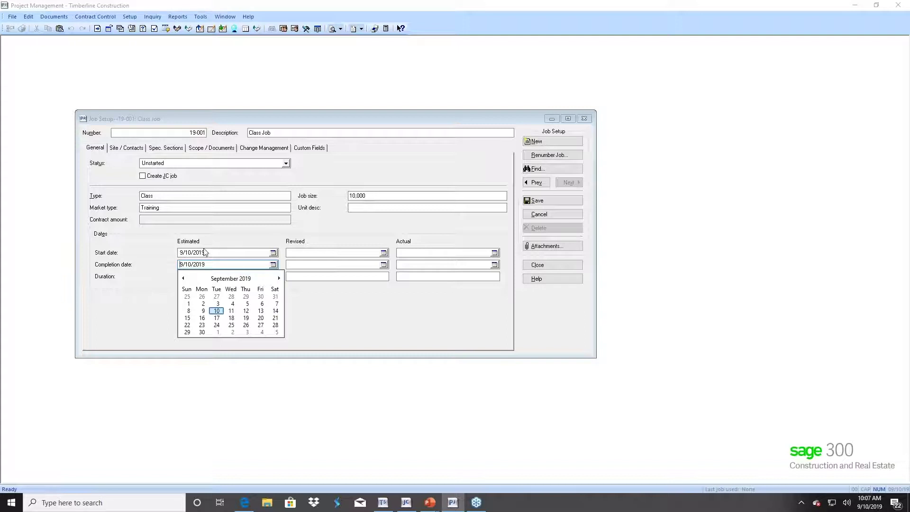
click(231, 311)
key(Tab)
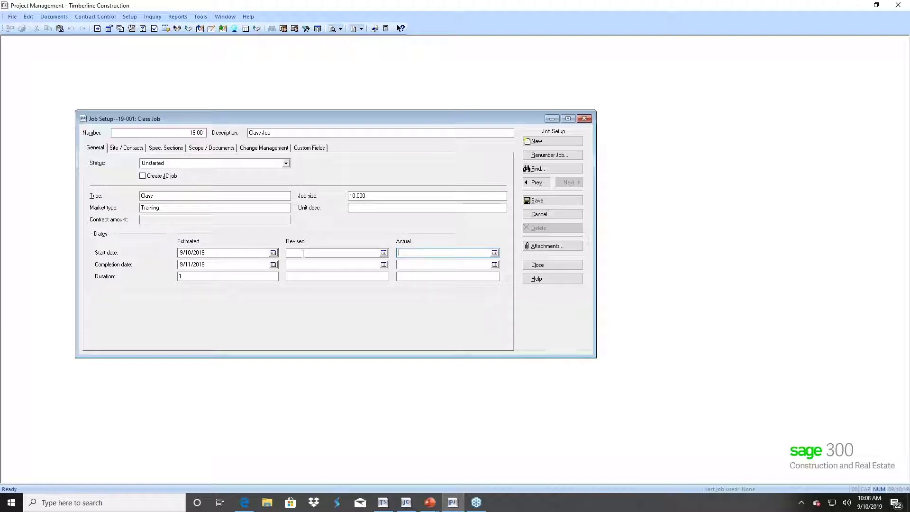
- Set the actual start to 9/10/2019 and completion to 9/17/2019, giving duration 7
click(495, 252)
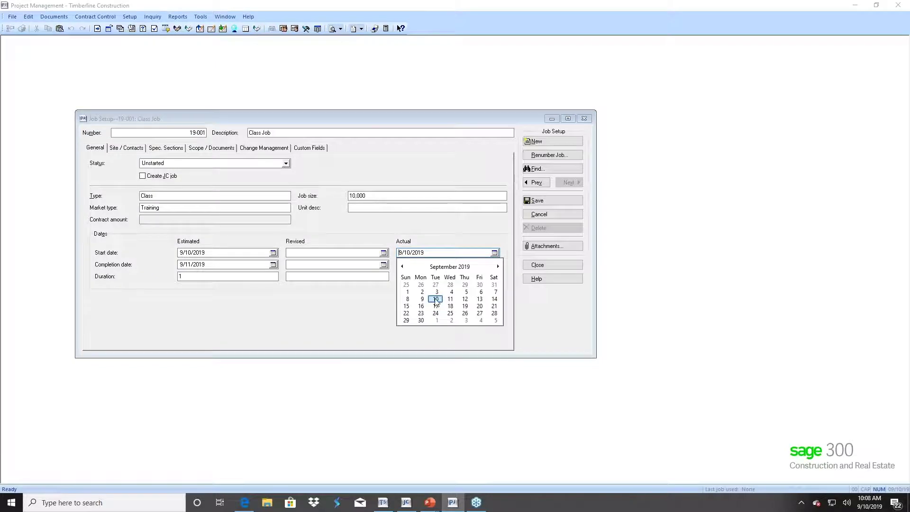
click(435, 299)
click(495, 265)
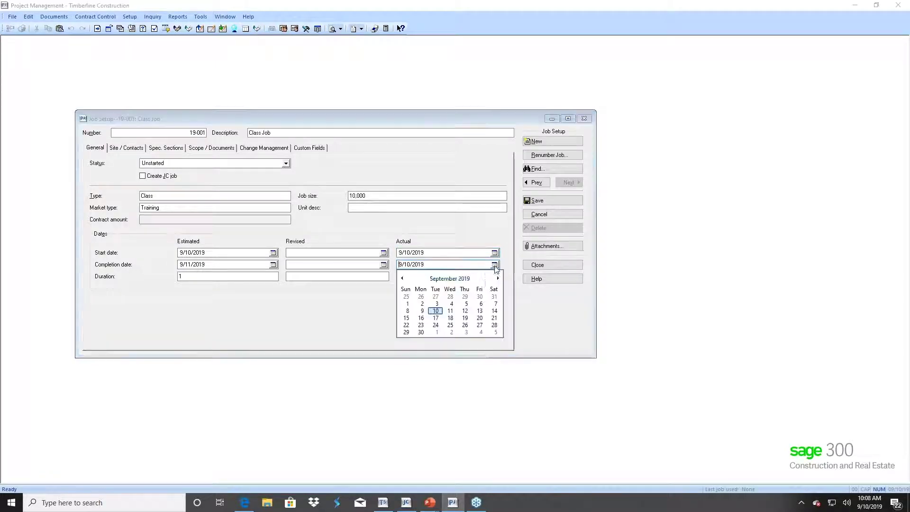
click(436, 318)
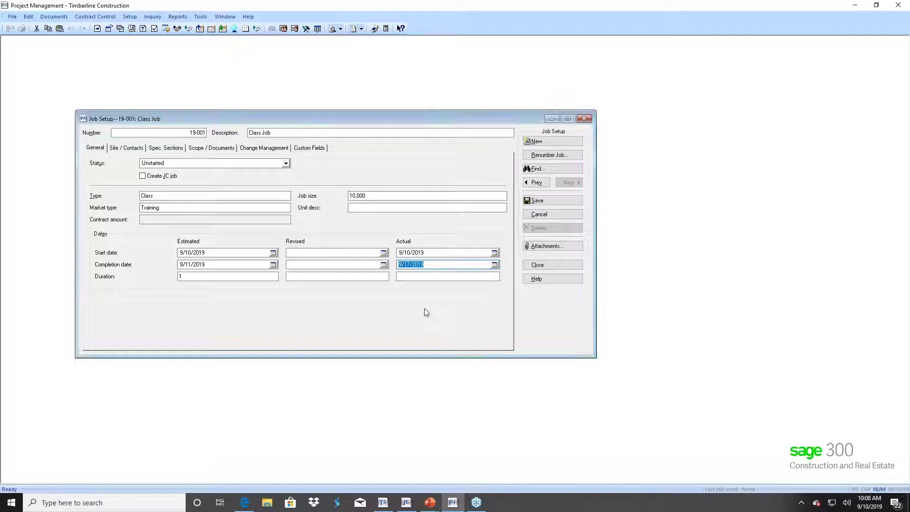
click(423, 276)
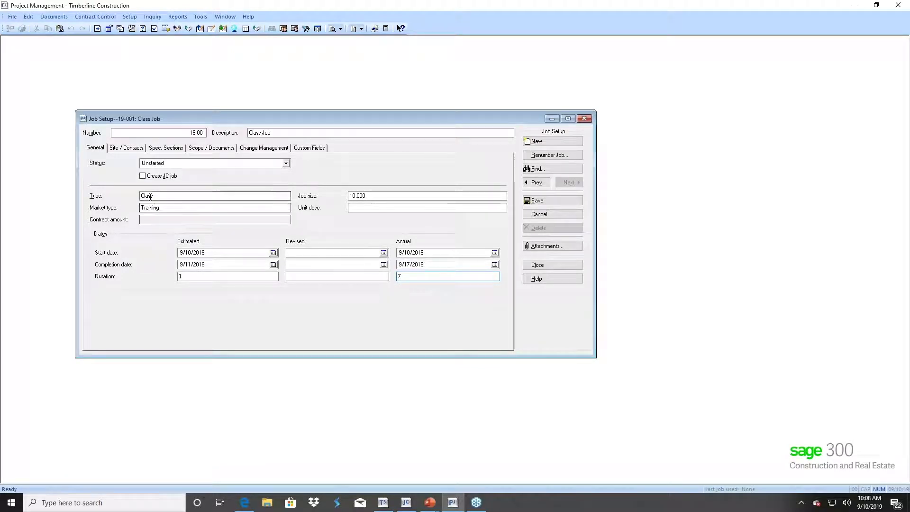
- On the Site / Contacts tab, enter the job site street address and city
click(117, 148)
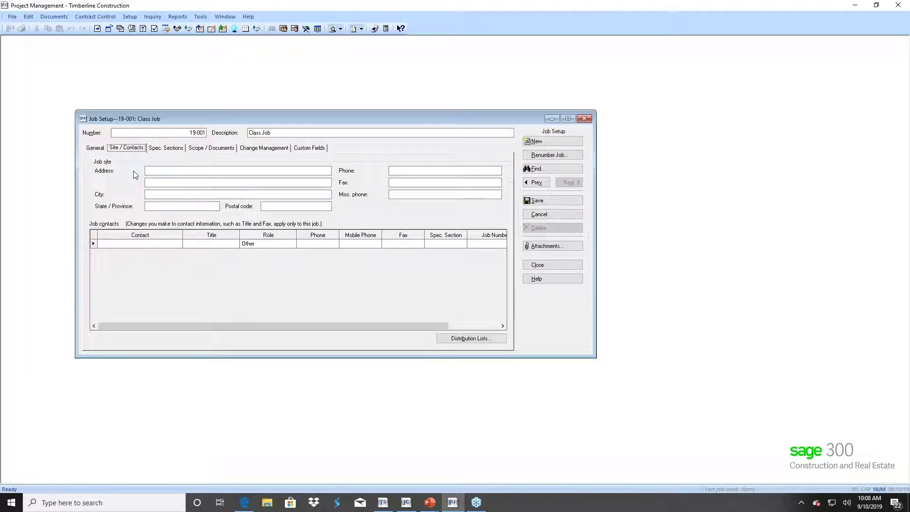
click(153, 170)
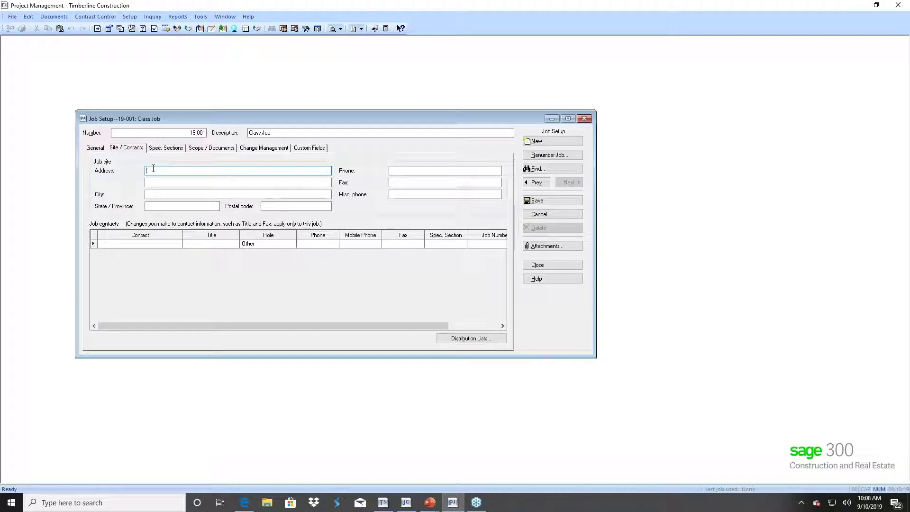
key(Tab)
key(Tab)
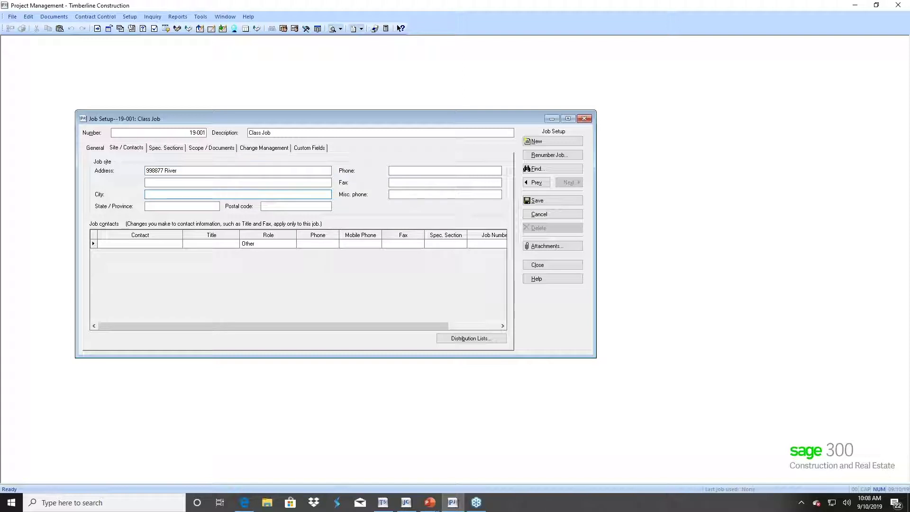
text(Portland)
- Add the site's state, postal code and phone number
click(149, 205)
text(OR)
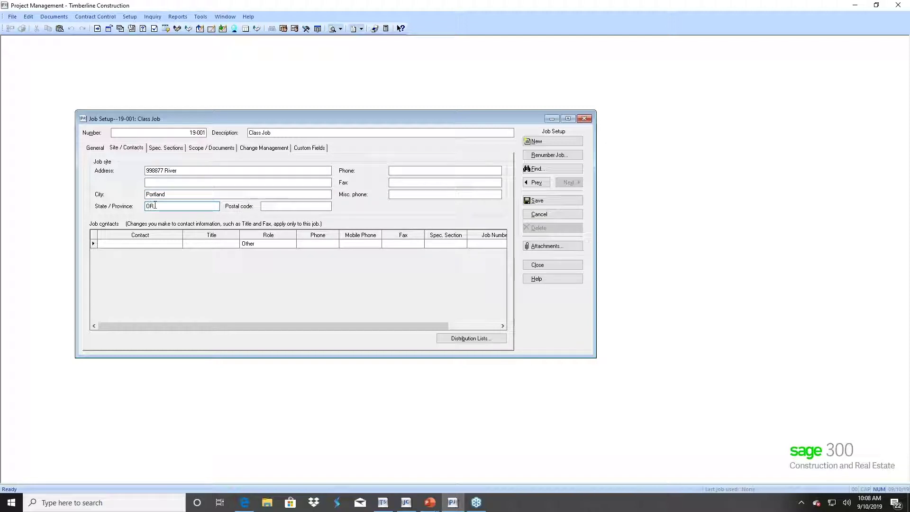
click(275, 206)
text(973030)
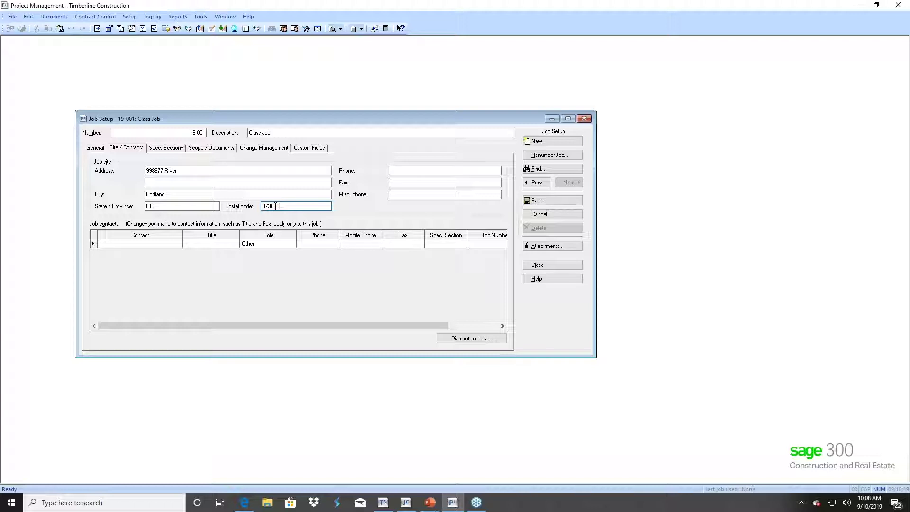
key(BackSpace)
click(403, 170)
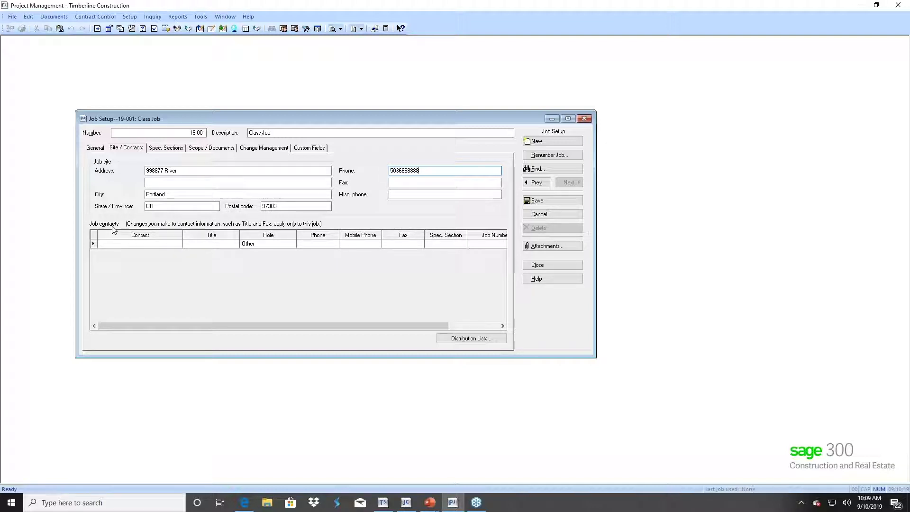
click(167, 243)
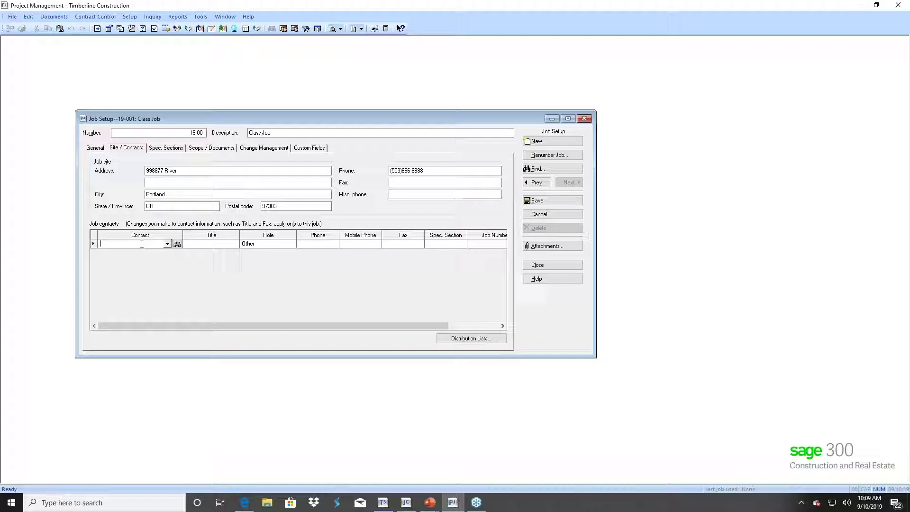
- Open the full Contact Selection List and show it in Person View
click(167, 244)
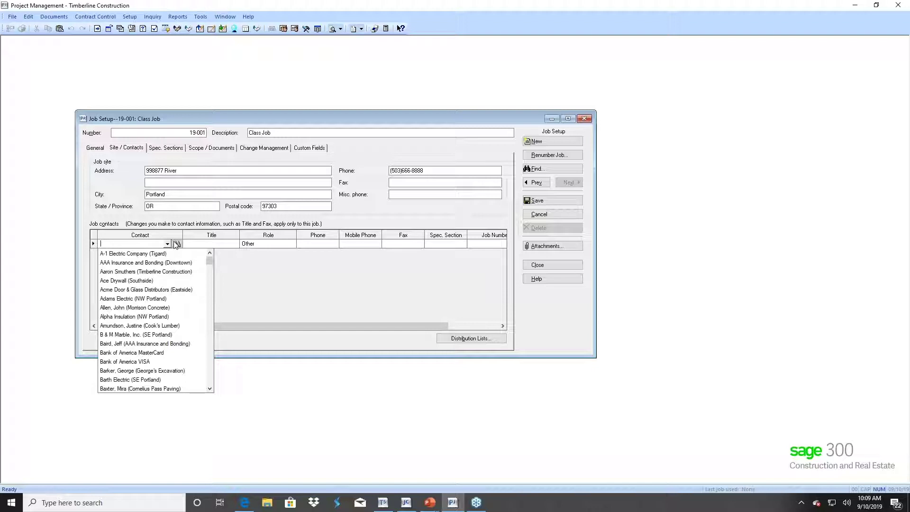
click(176, 244)
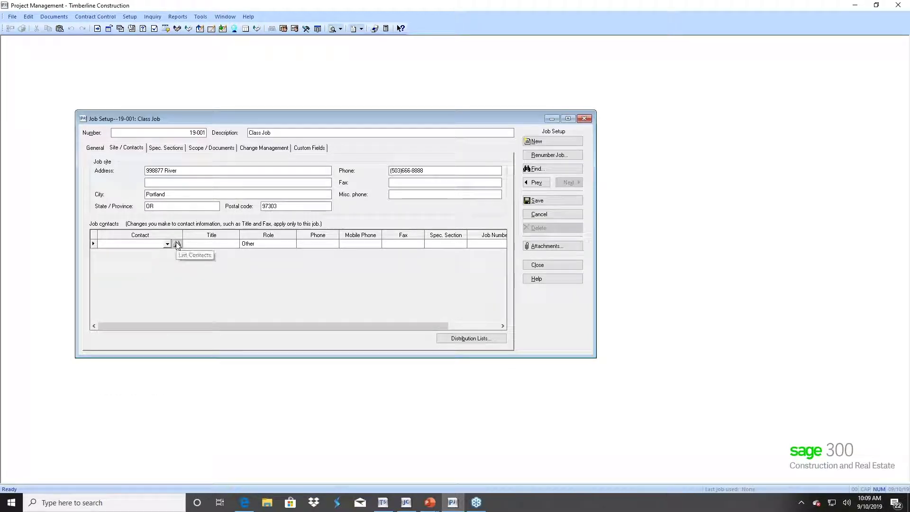
click(177, 244)
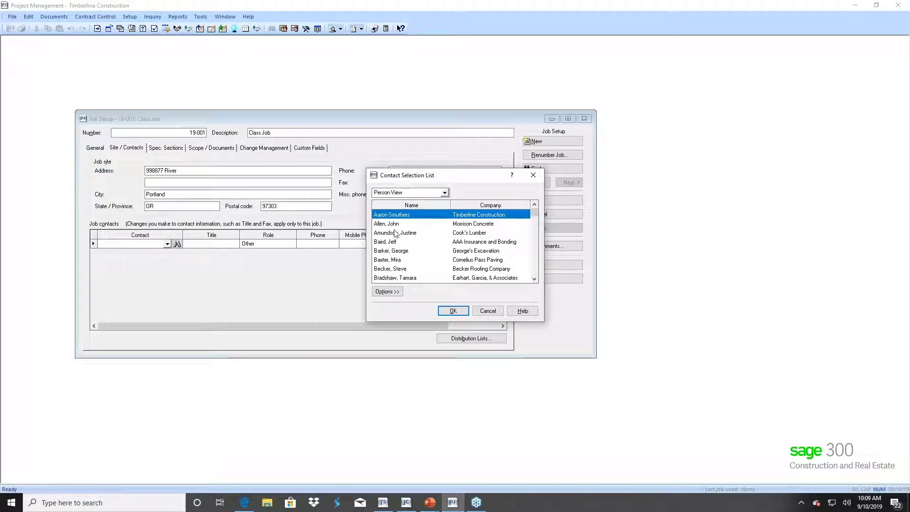
click(444, 193)
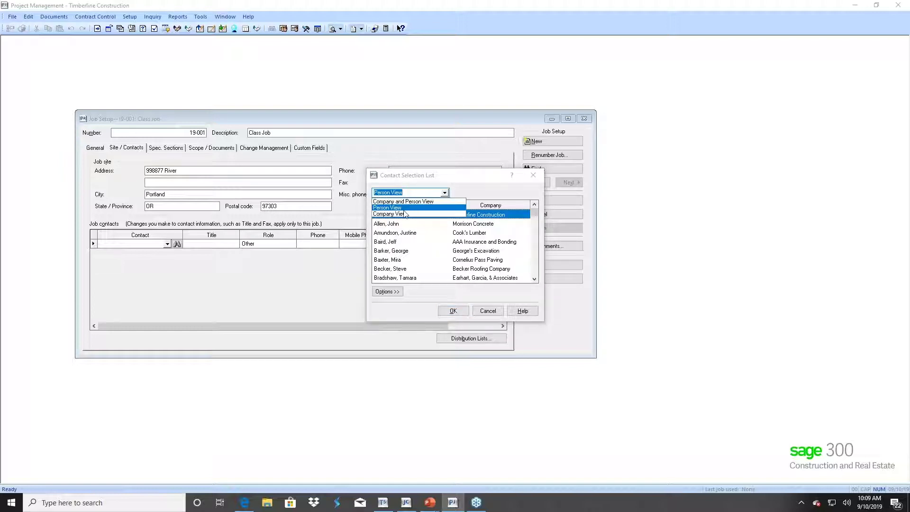
click(405, 214)
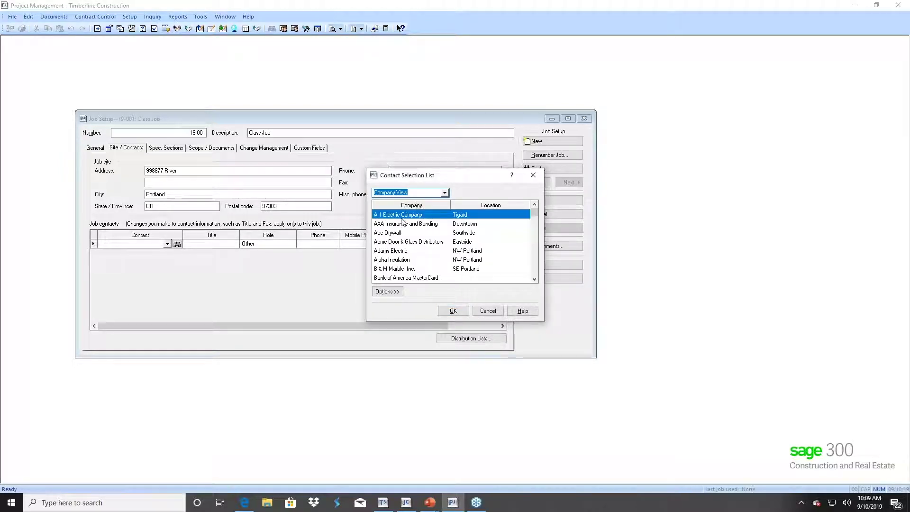
click(445, 193)
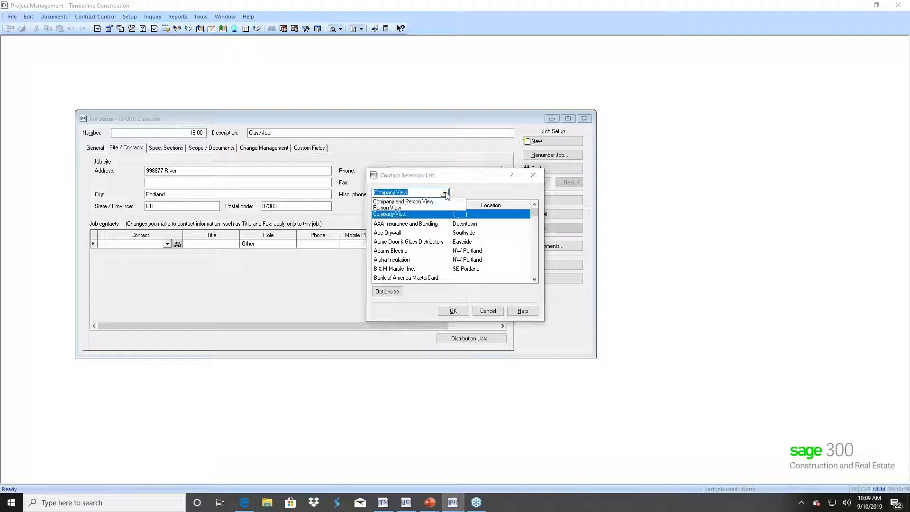
click(391, 208)
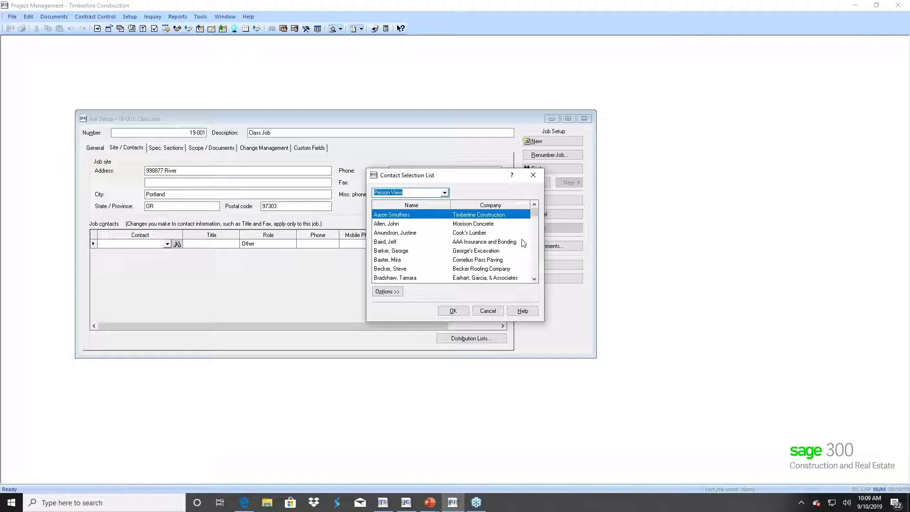
- Add the NWS consultant contact (Consultant, role Other) to job 19-001
click(534, 262)
click(533, 258)
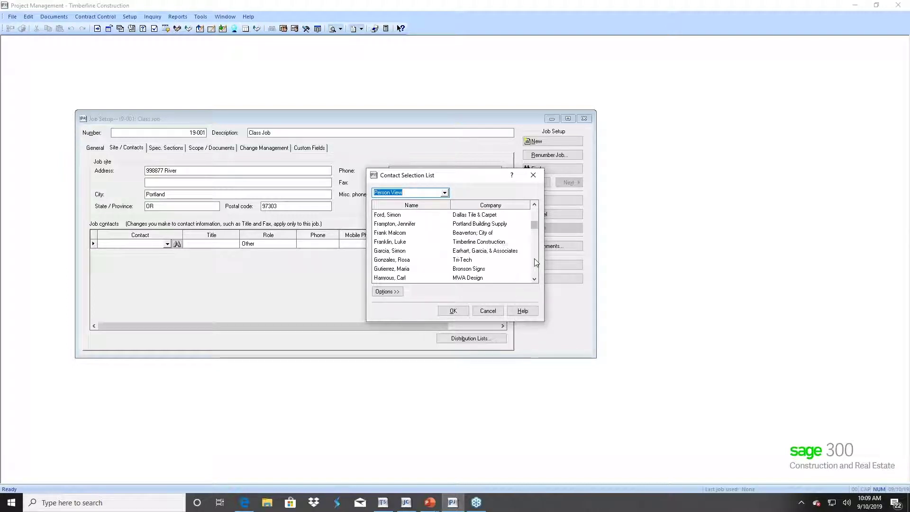
click(537, 218)
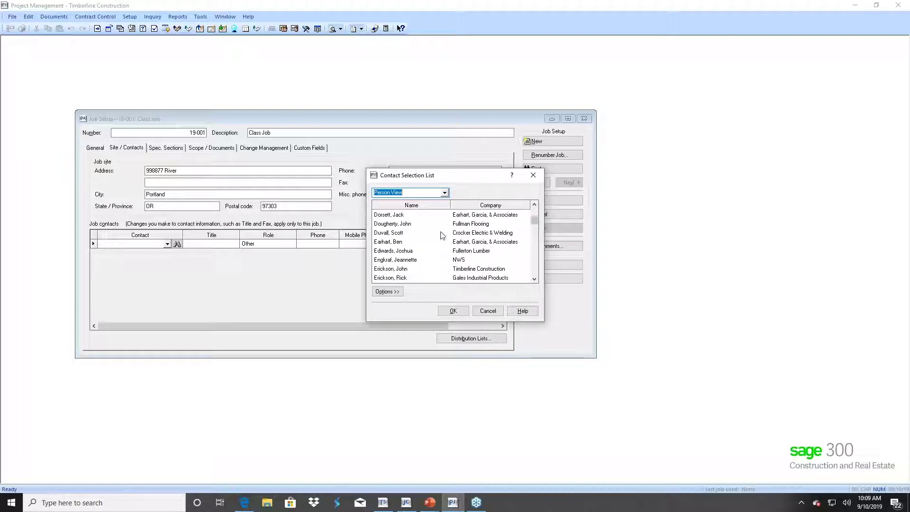
click(394, 260)
double_click(395, 260)
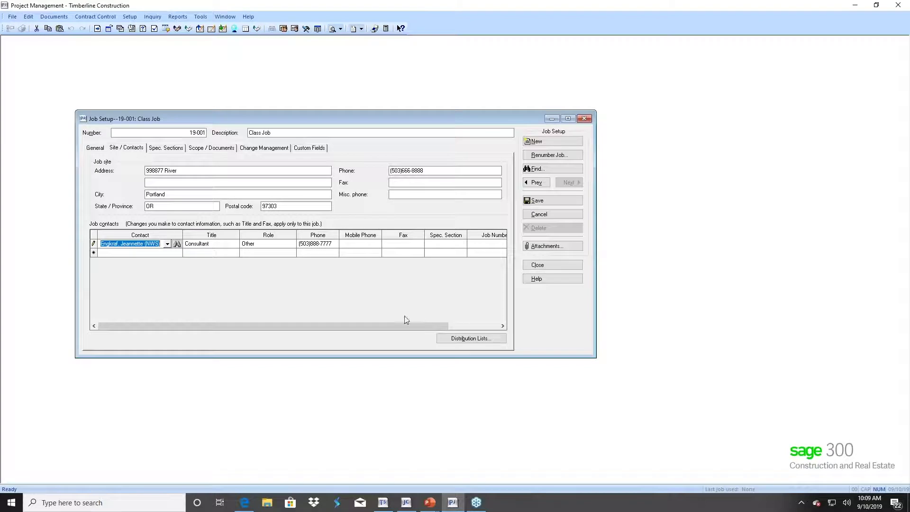
- Save job 19-001 so another job contact can be added
mouse_move(407, 327)
mouse_down()
mouse_move(477, 340)
mouse_move(396, 333)
mouse_up()
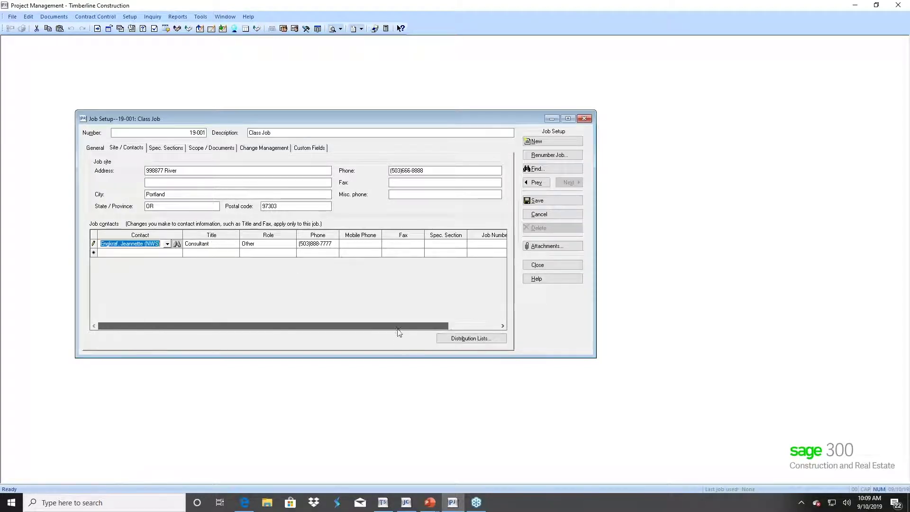
click(173, 253)
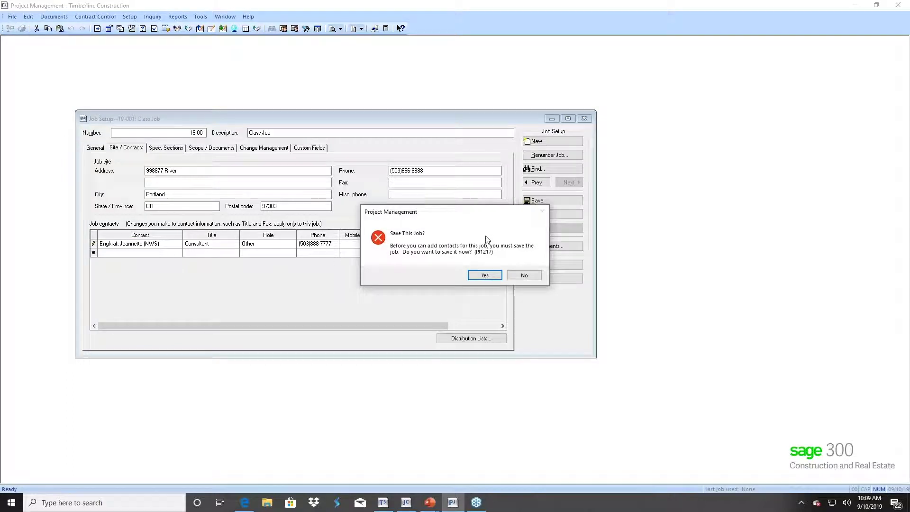
click(517, 275)
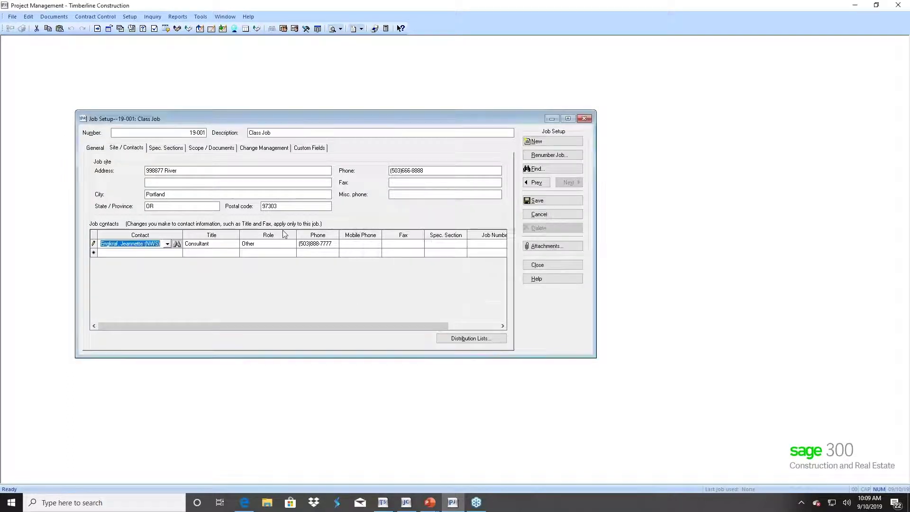
click(170, 253)
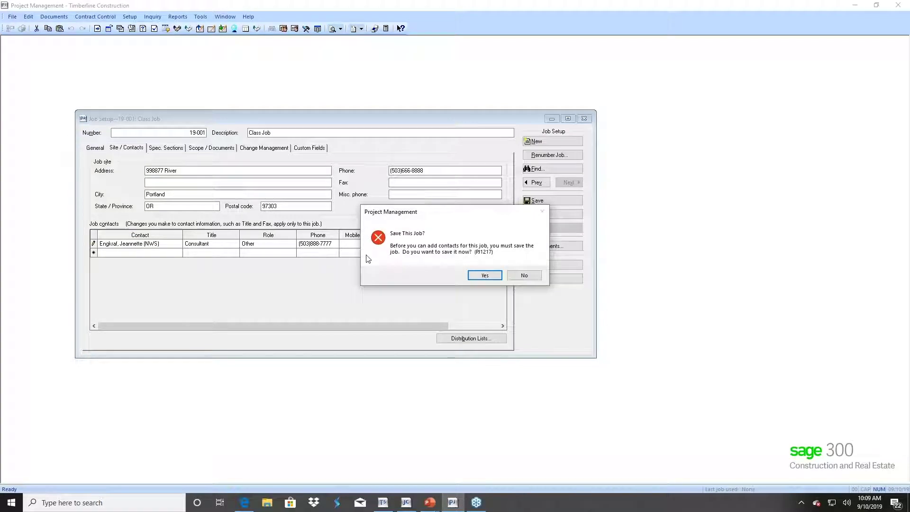
click(484, 276)
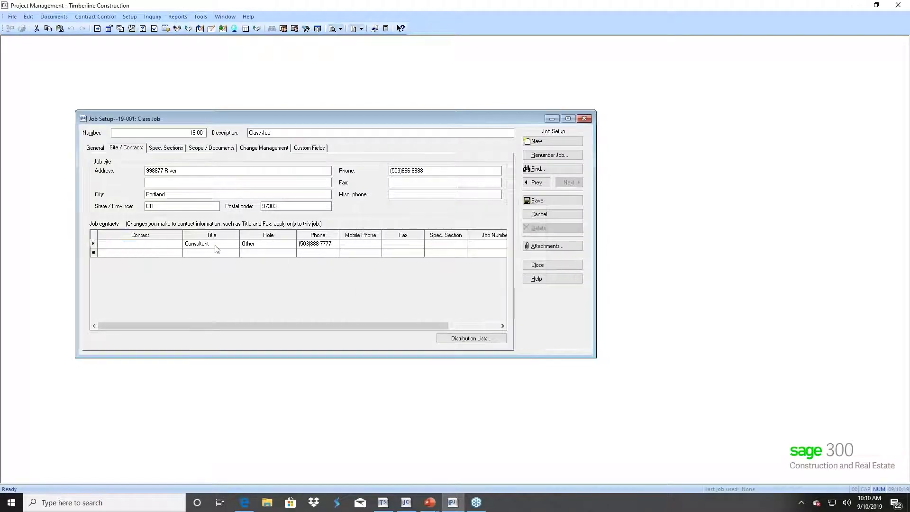
- Add Becker Roofing Company's owner as a second job contact and save the job
click(176, 254)
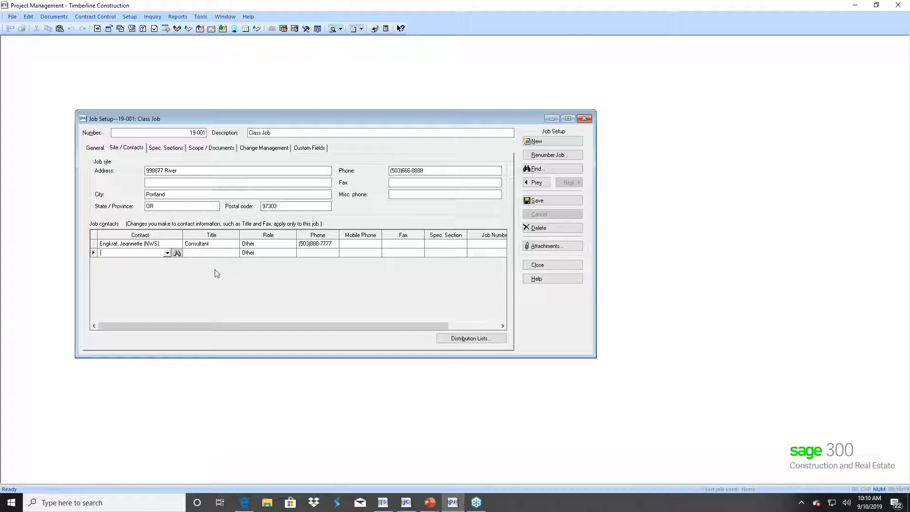
click(178, 253)
double_click(390, 268)
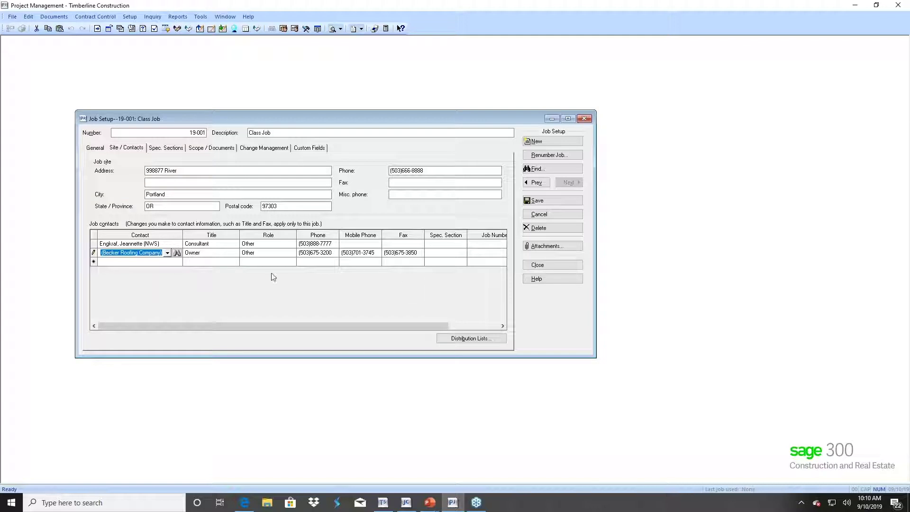
click(535, 205)
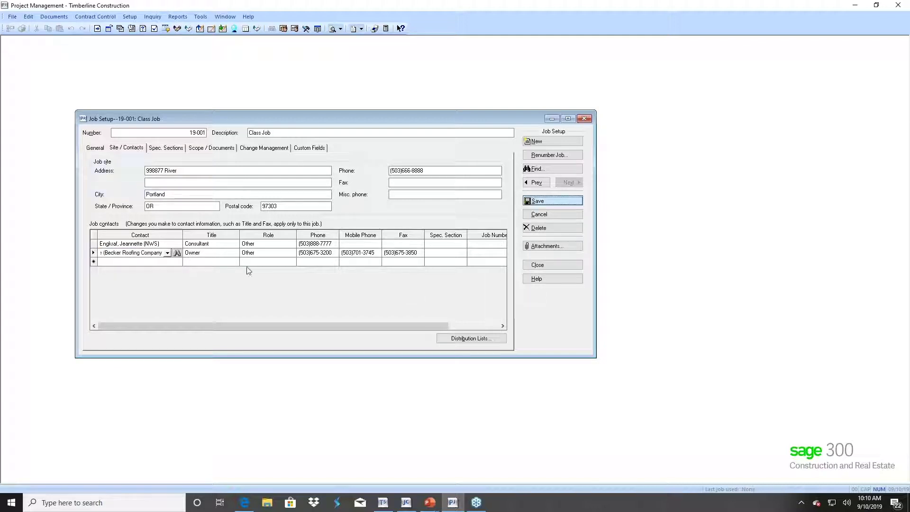
right_click(220, 237)
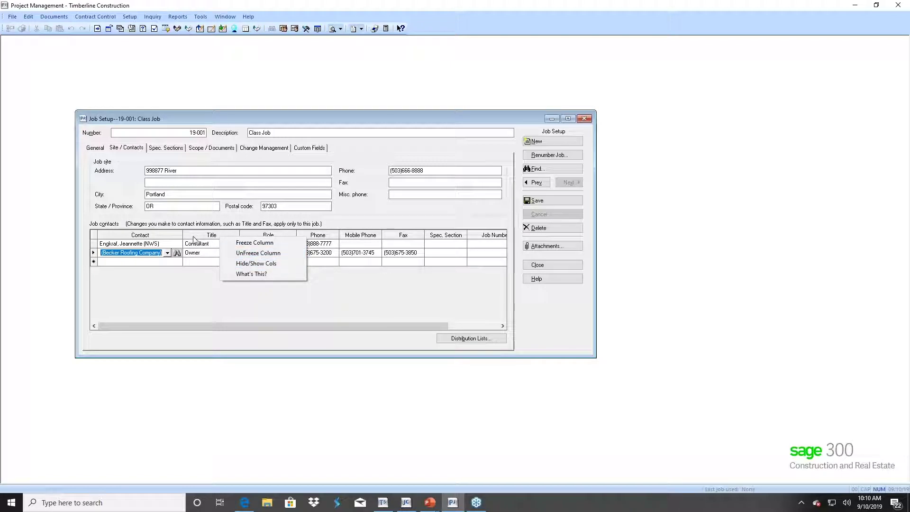
click(248, 264)
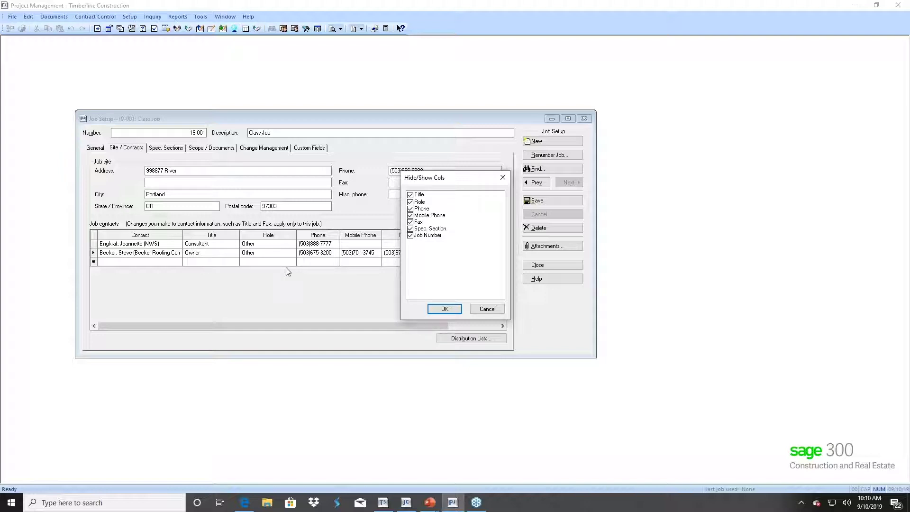
click(487, 309)
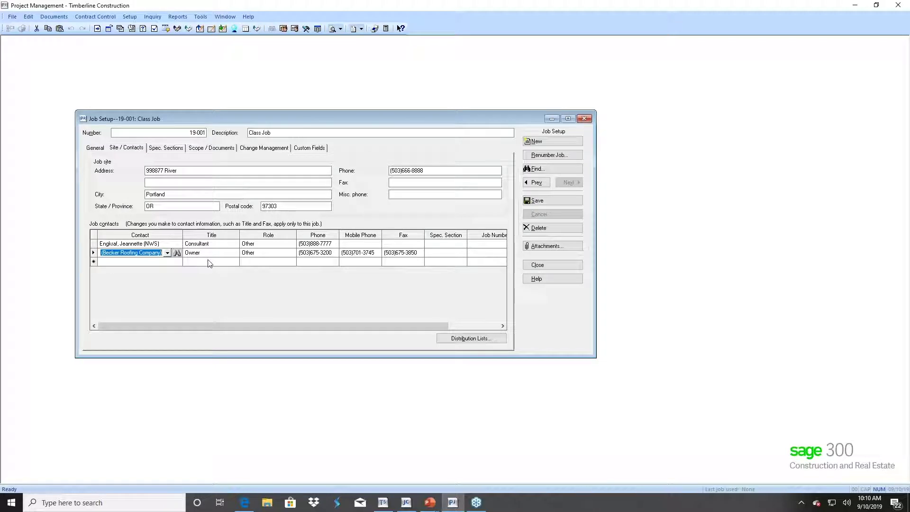
- Create and save a distribution list named '19-001 Vendors', ready for choosing members
click(474, 342)
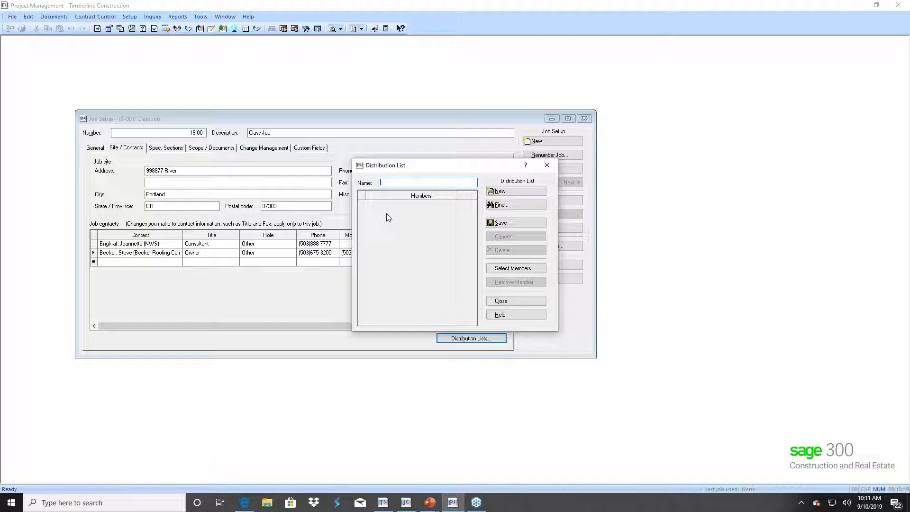
text(19)
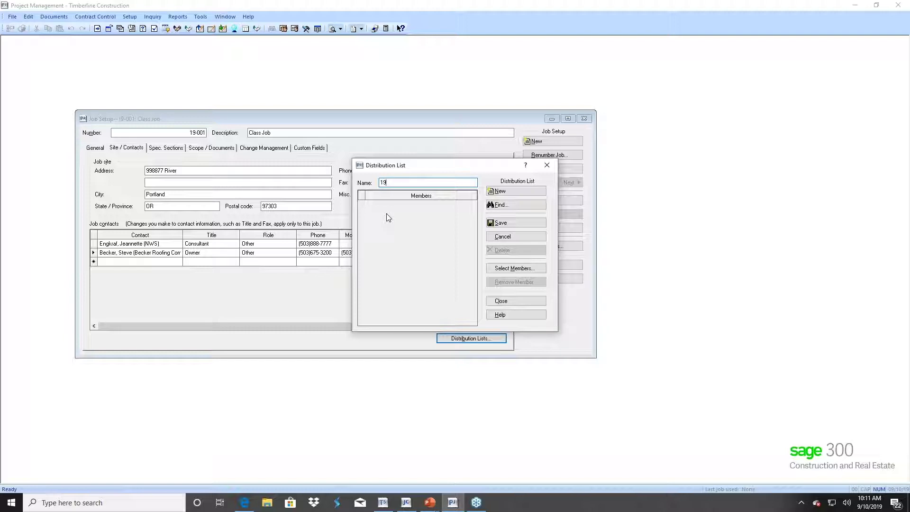
text(-001 Vendors)
click(506, 222)
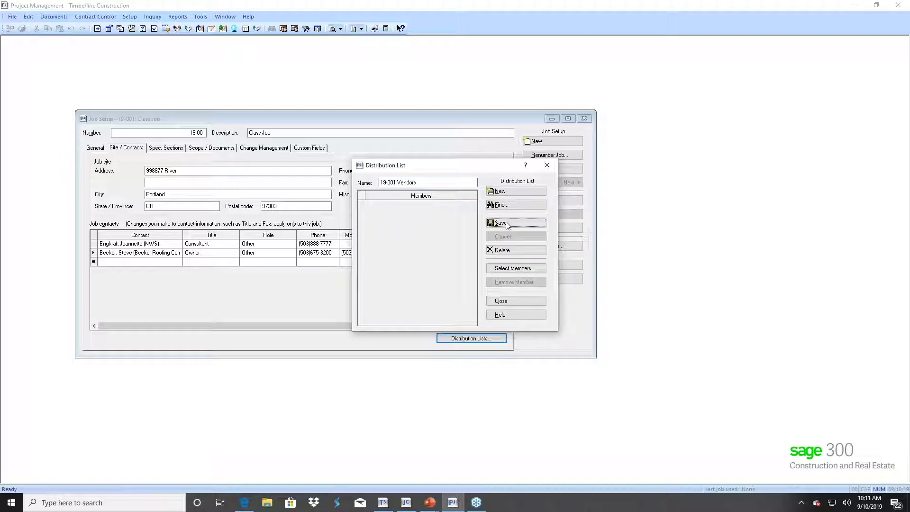
click(508, 268)
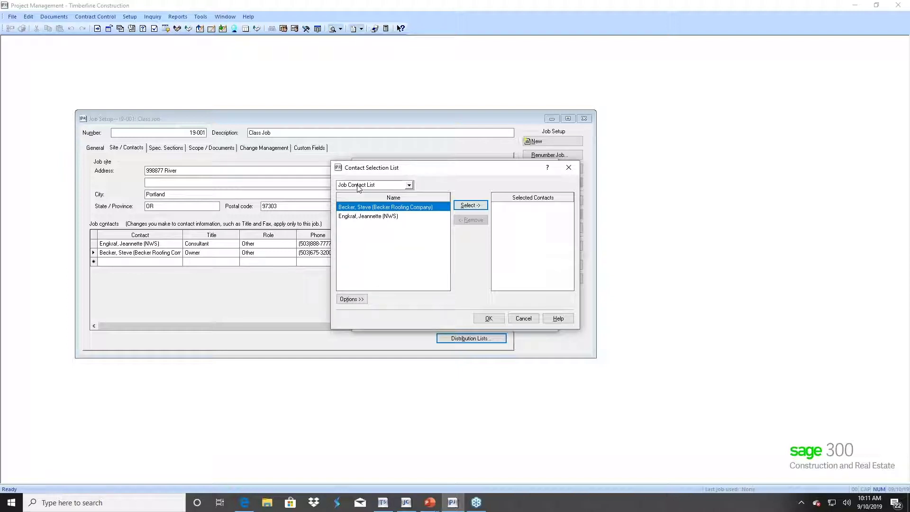
- Add Becker Roofing, A-1 Electric, AAA Insurance and Bonding, and Adams Electric as members, then save
click(471, 207)
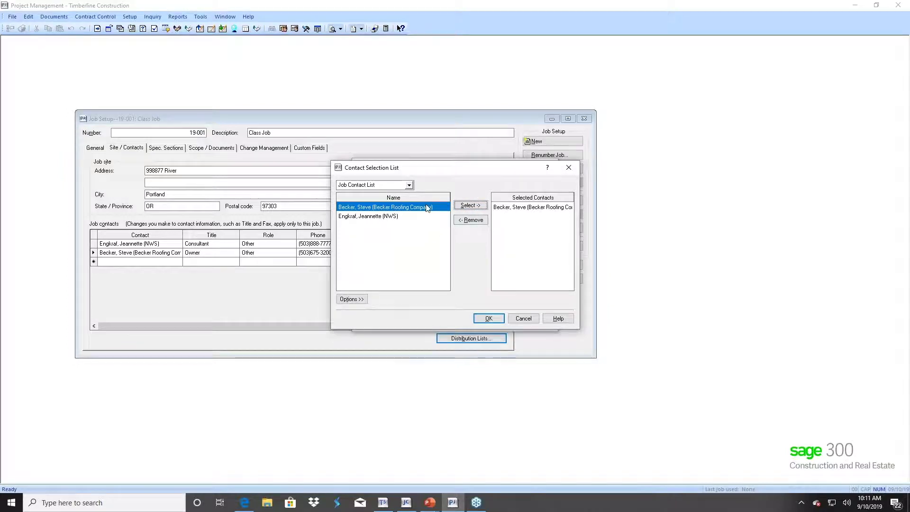
click(408, 185)
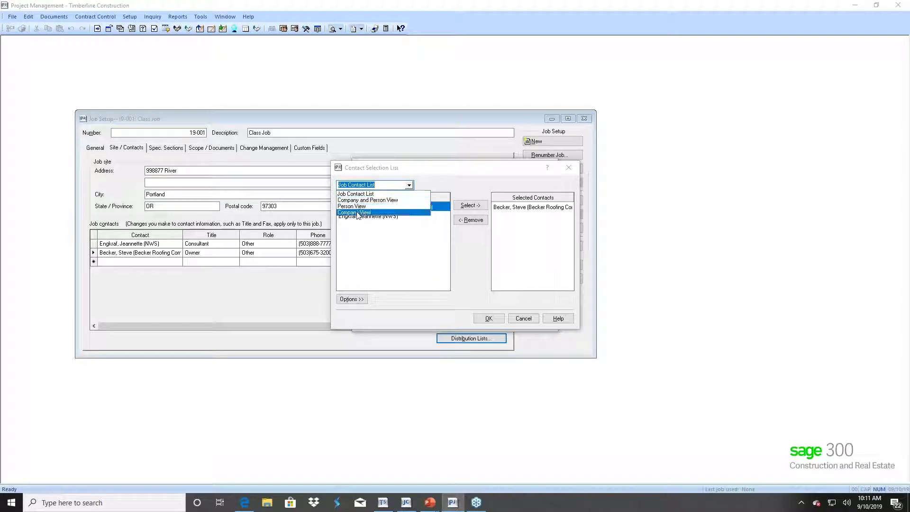
click(356, 212)
double_click(355, 211)
double_click(354, 217)
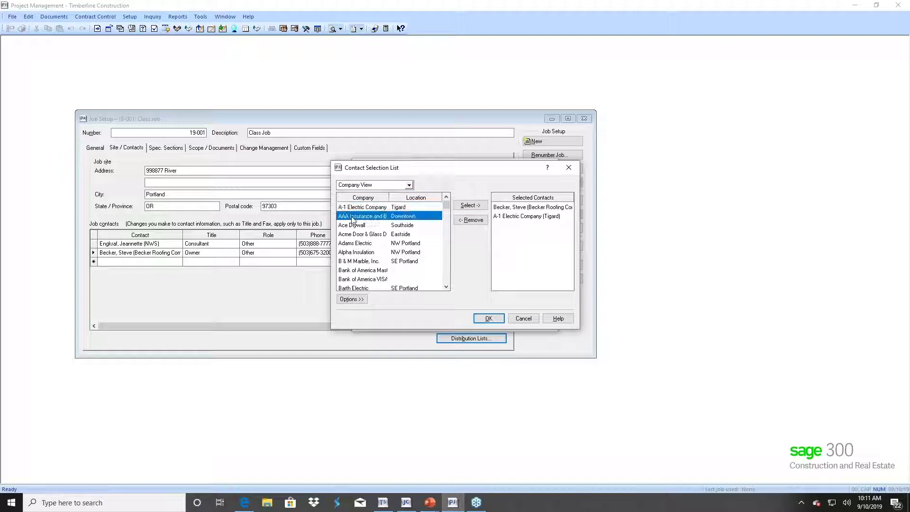
double_click(349, 244)
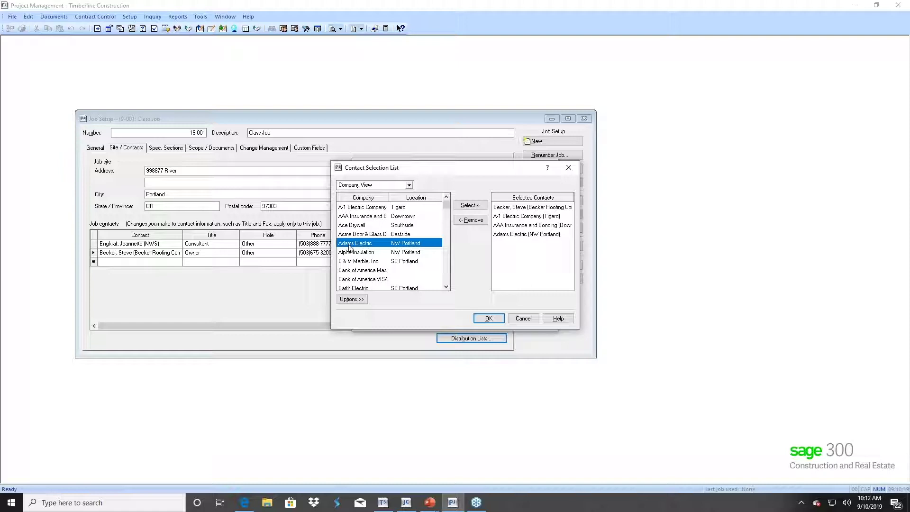
click(489, 318)
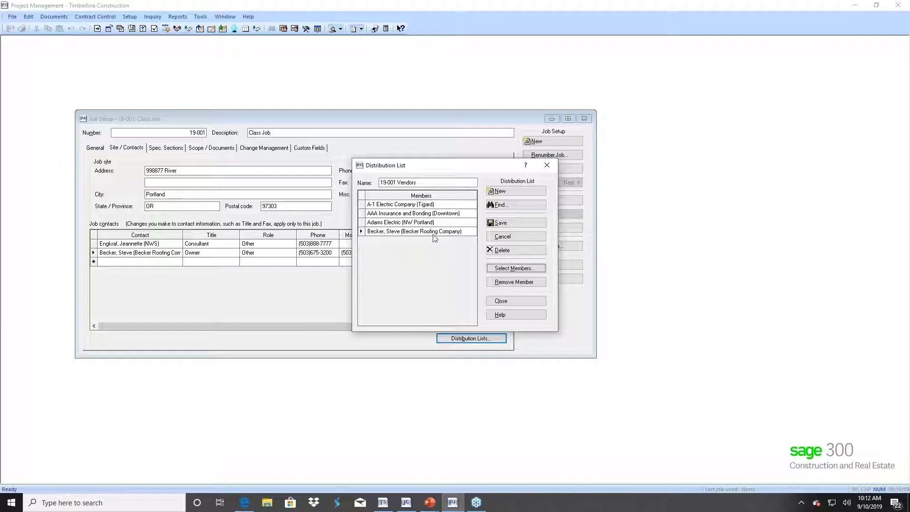
click(502, 227)
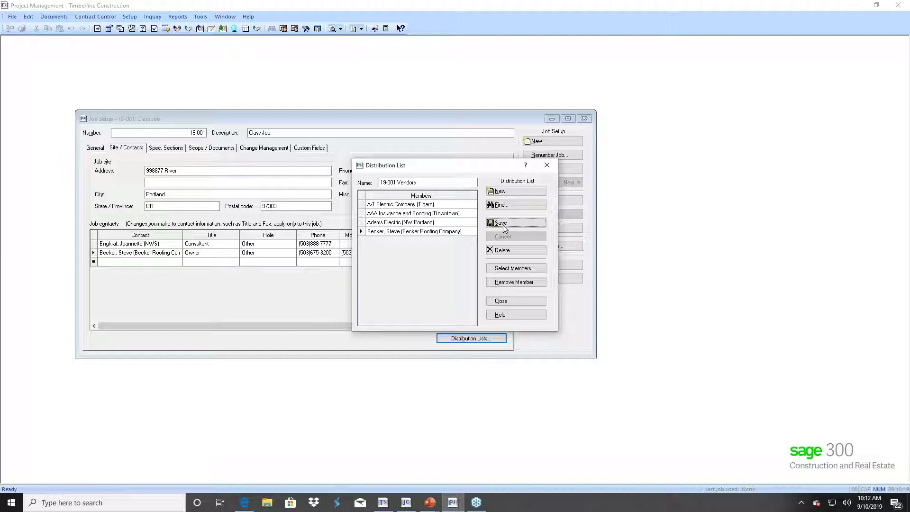
- Close the distribution list and show job 19-001's empty Spec. Sections page
click(516, 303)
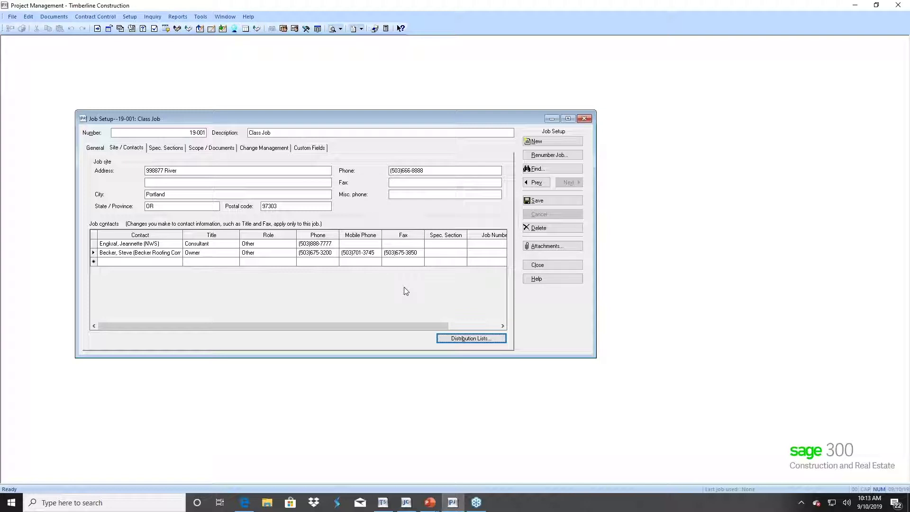
click(165, 148)
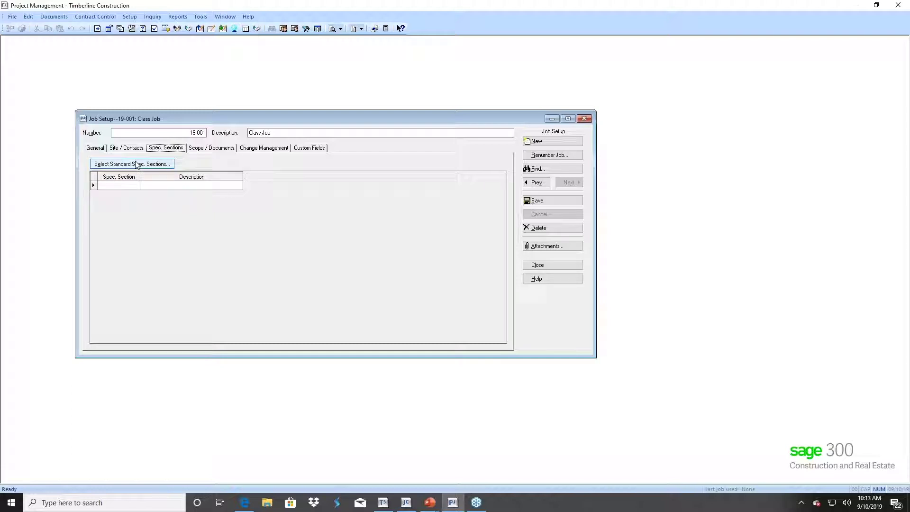
- Add the eleven standard spec sections, 00010 Pre-Bid Information through 00950 Drawings Index, to job 19-001
click(140, 164)
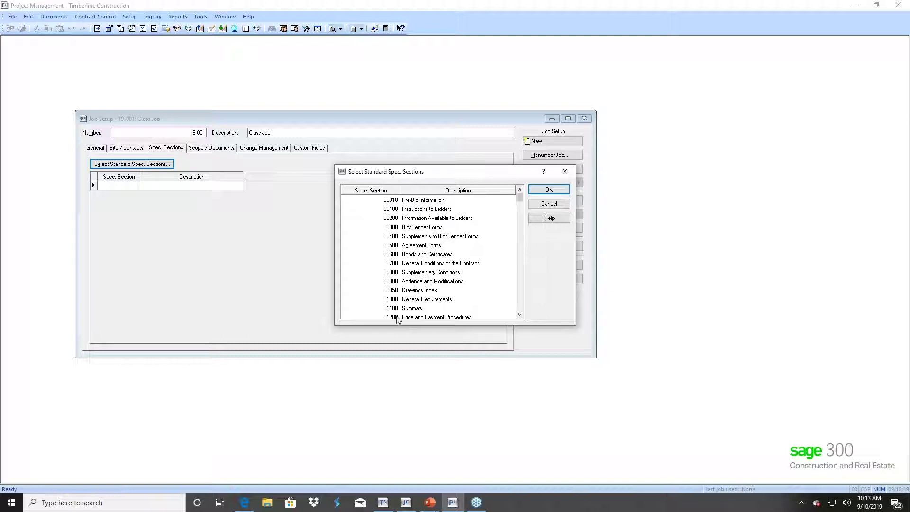
click(394, 220)
click(396, 237)
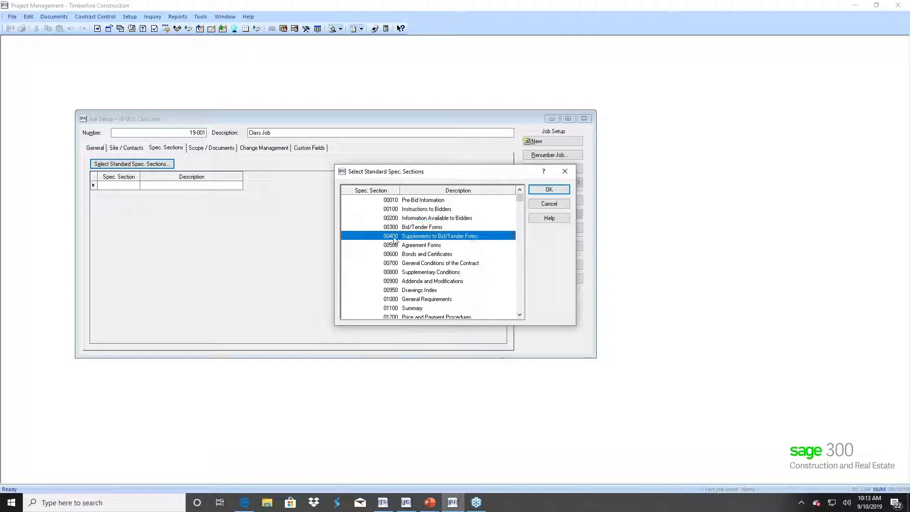
ctrl+click(395, 221)
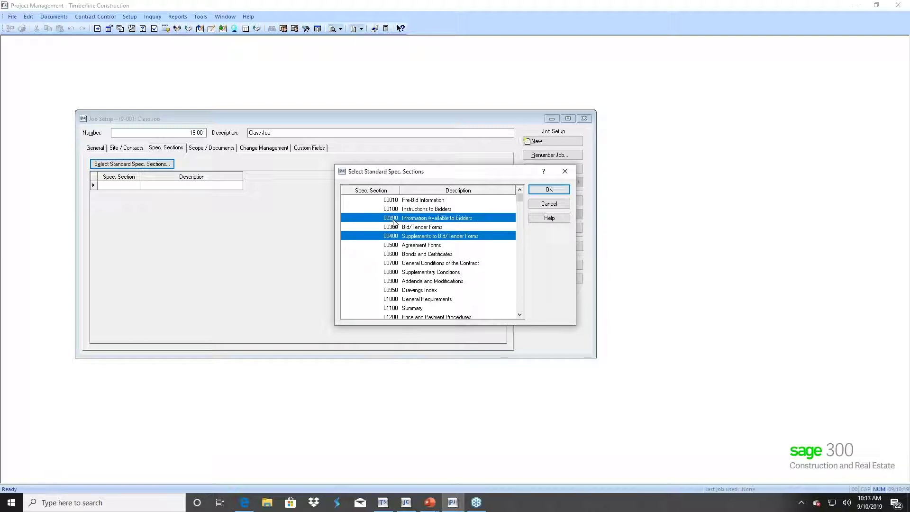
ctrl+click(393, 264)
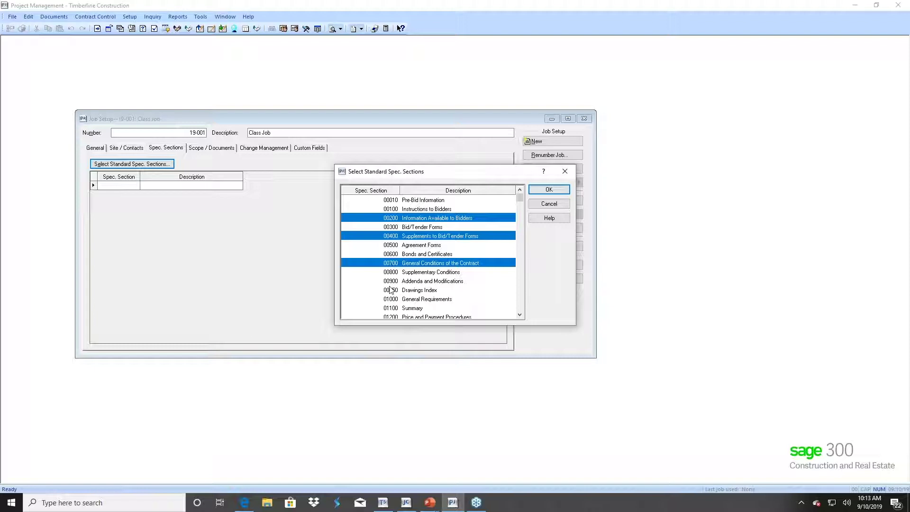
ctrl+click(391, 282)
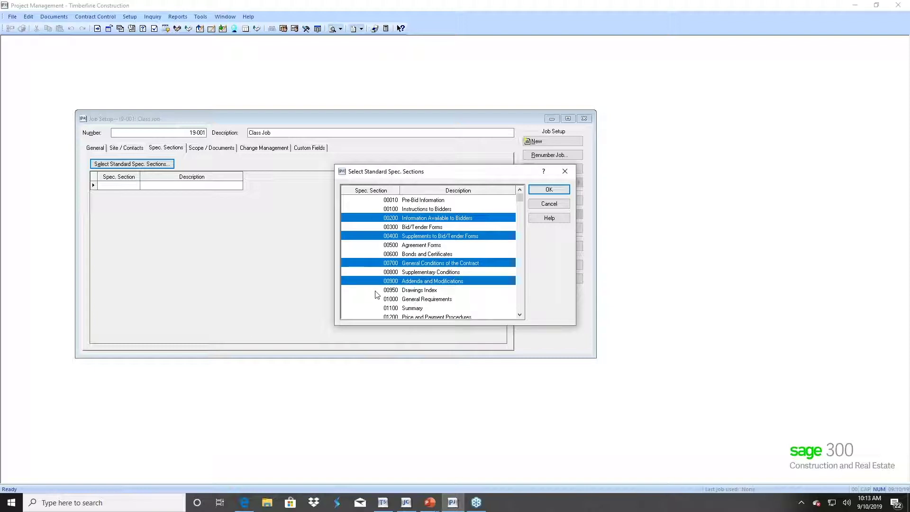
click(391, 290)
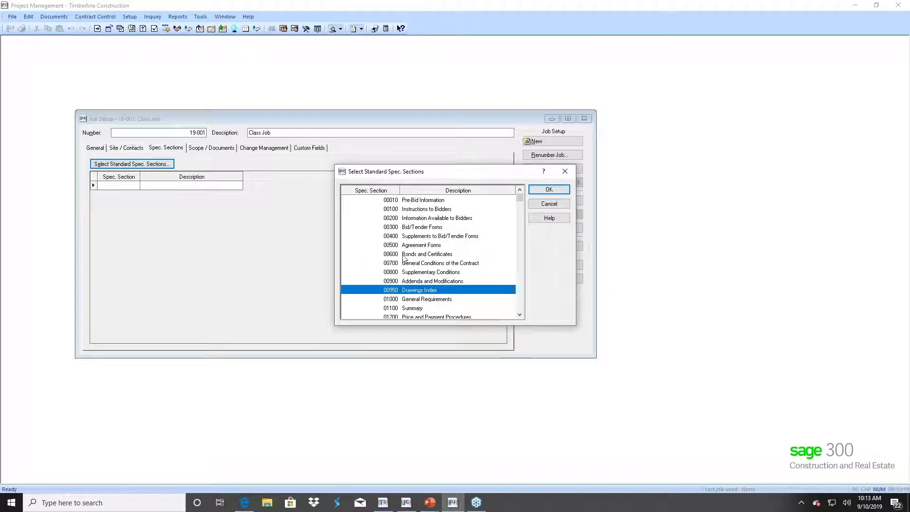
drag(396, 203, 348, 291)
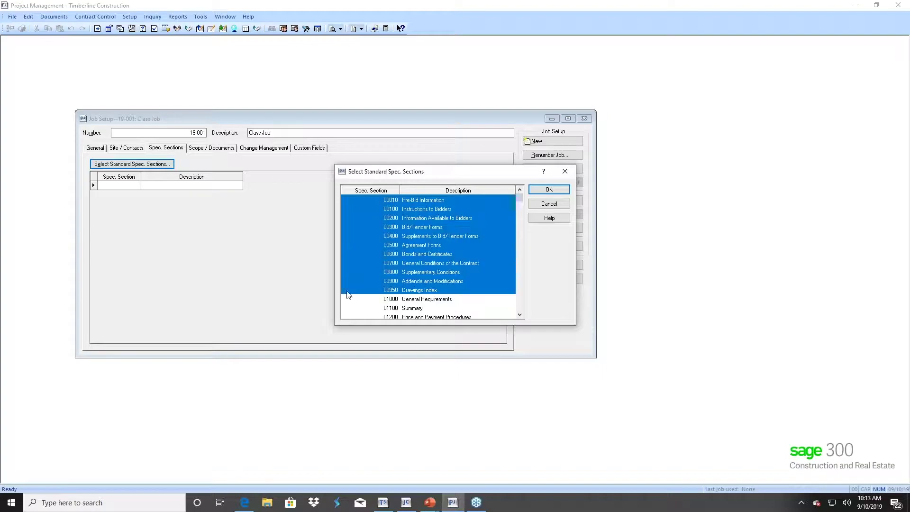
click(550, 194)
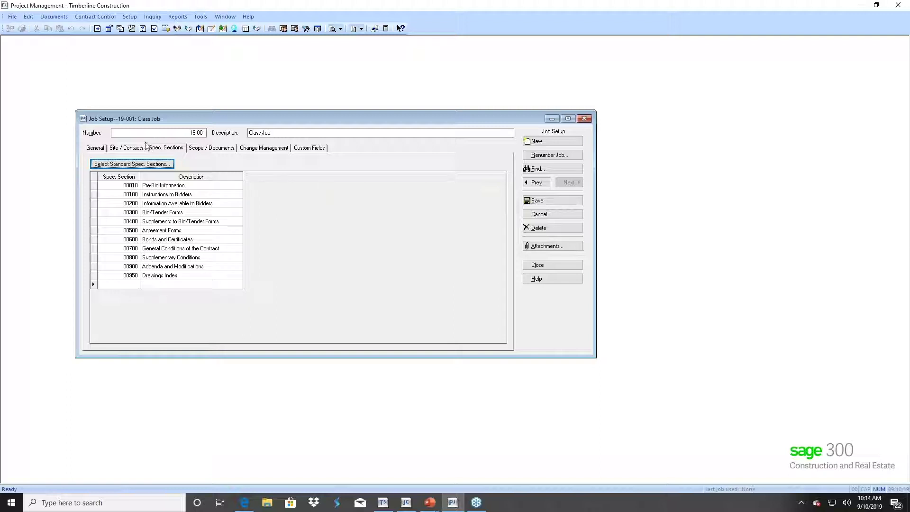
- Enter 'Teach PJ Setup' as job 19-001's scope of work
click(213, 150)
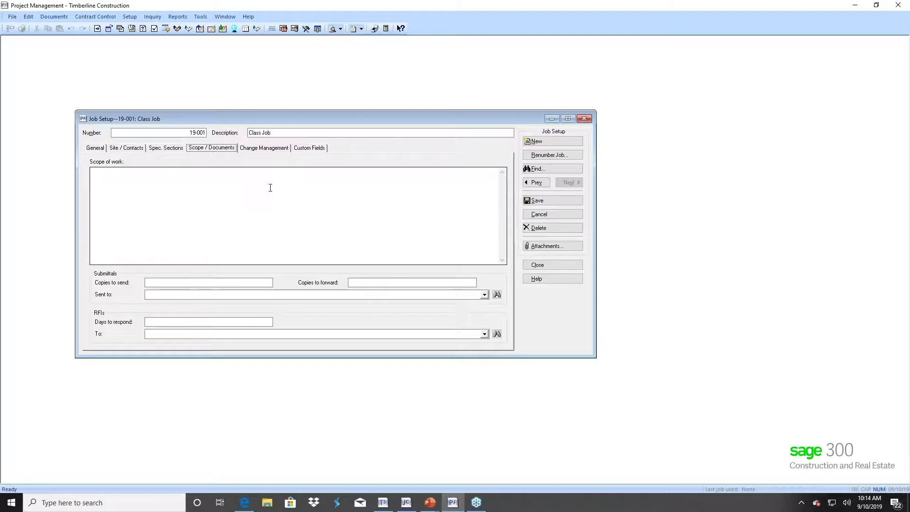
click(112, 174)
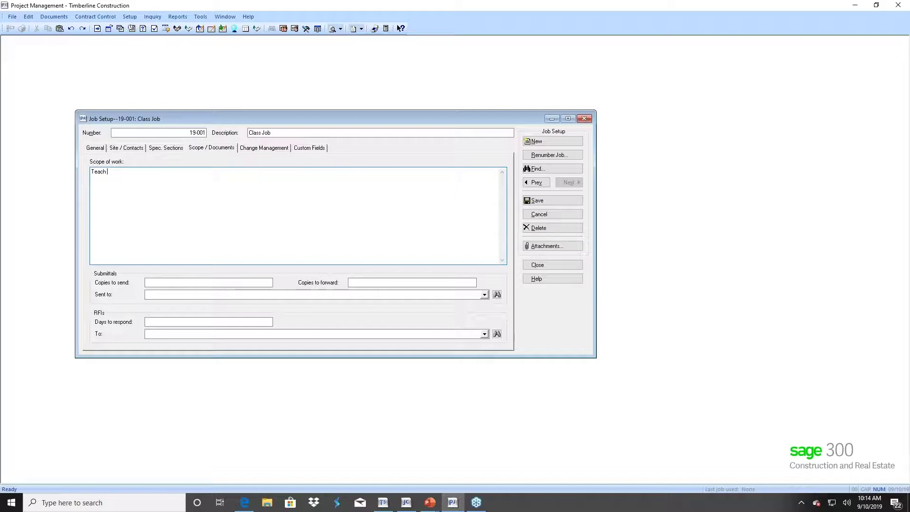
text(Teach PJ Setup)
- Send job 19-001's submittals to the NWS consultant contact
click(154, 295)
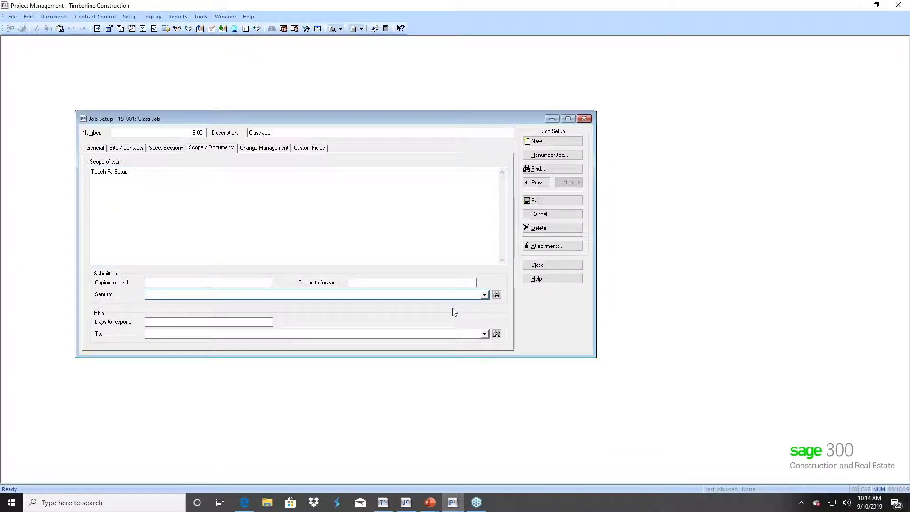
click(497, 294)
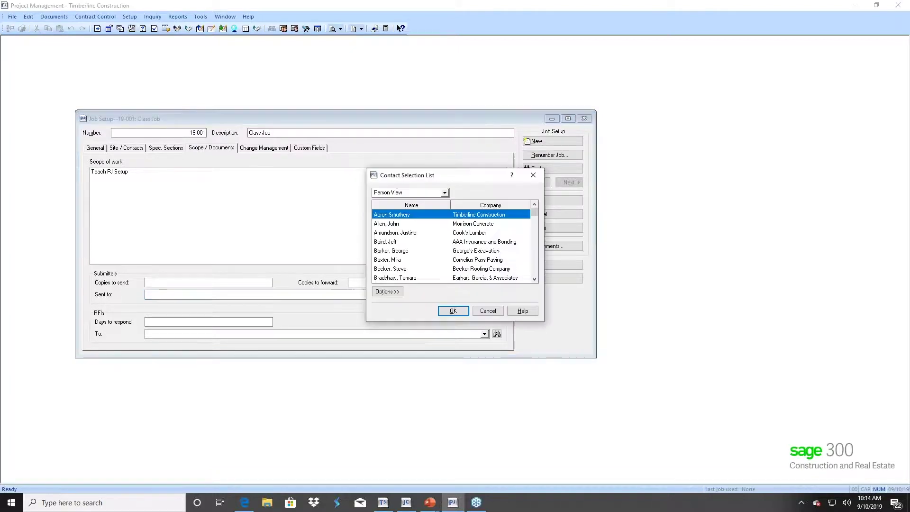
text(e)
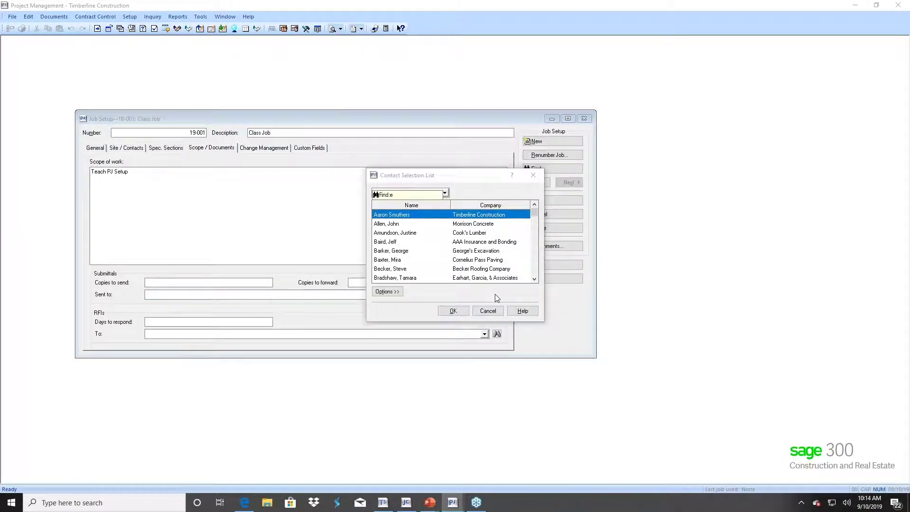
click(534, 279)
scroll(536, 281, down, 1)
click(448, 260)
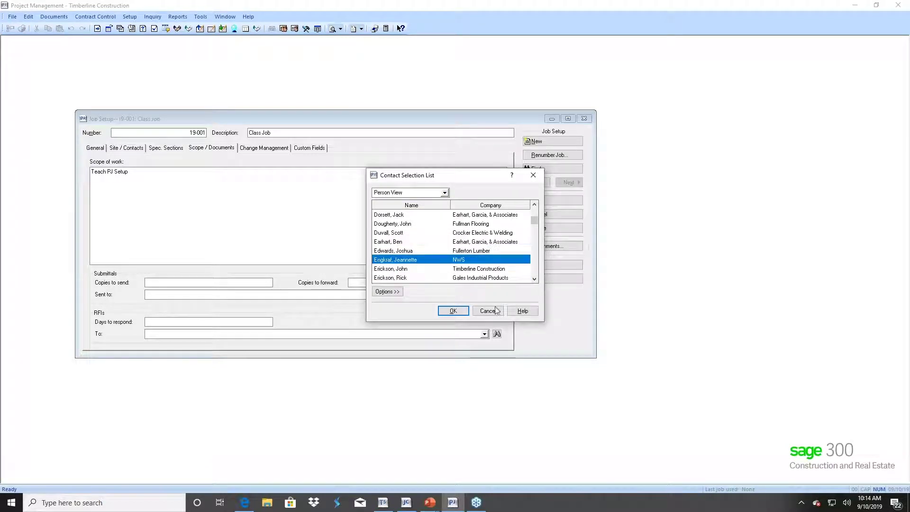
click(453, 311)
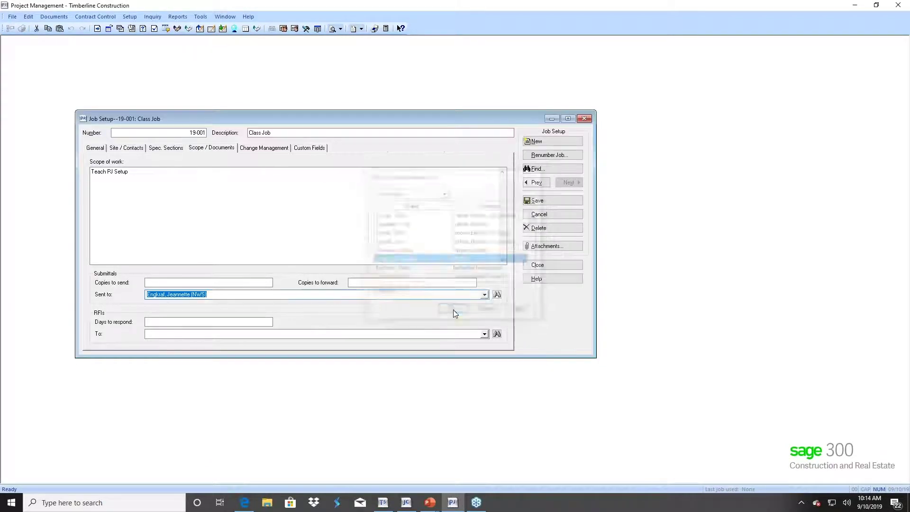
- Give RFIs 3 days to respond, addressed to the Earhart, Garcia, & Associates contact
click(157, 322)
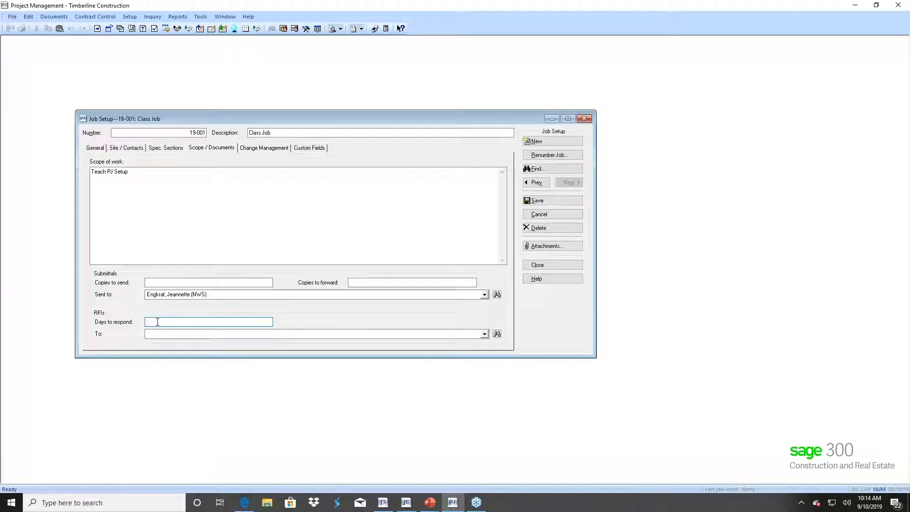
text(3)
click(173, 333)
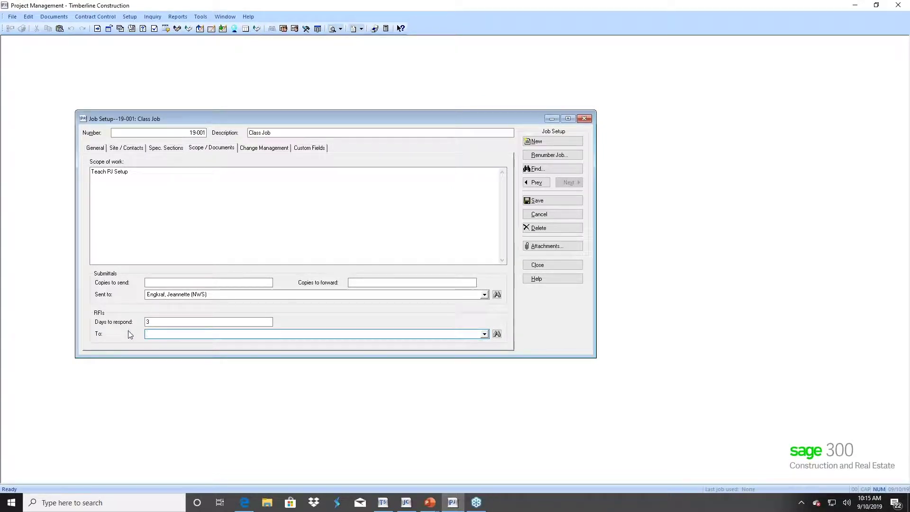
click(496, 334)
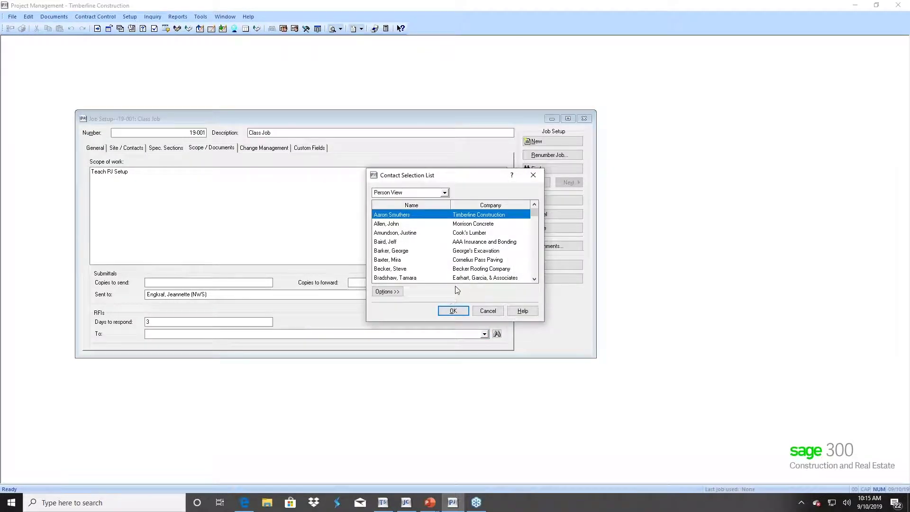
click(396, 279)
double_click(397, 279)
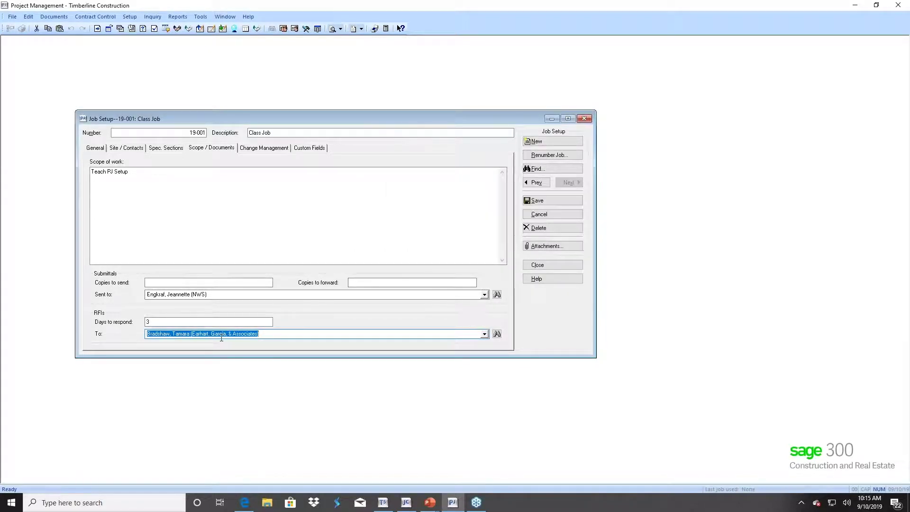
click(268, 335)
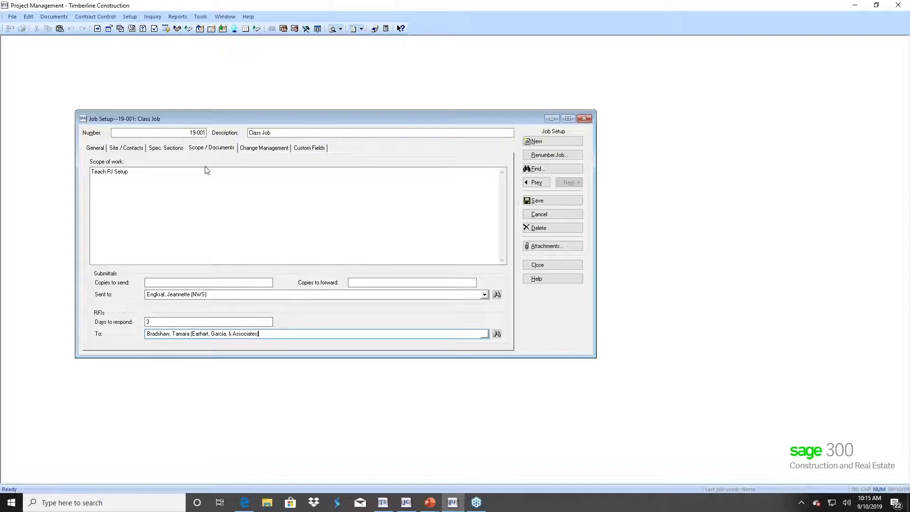
- Address job 19-001's change requests to the NWS consultant contact
click(259, 149)
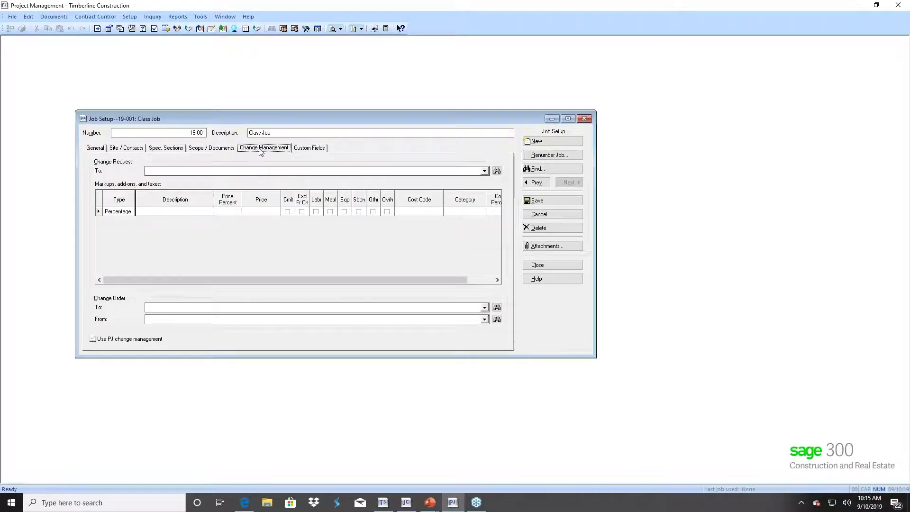
click(152, 170)
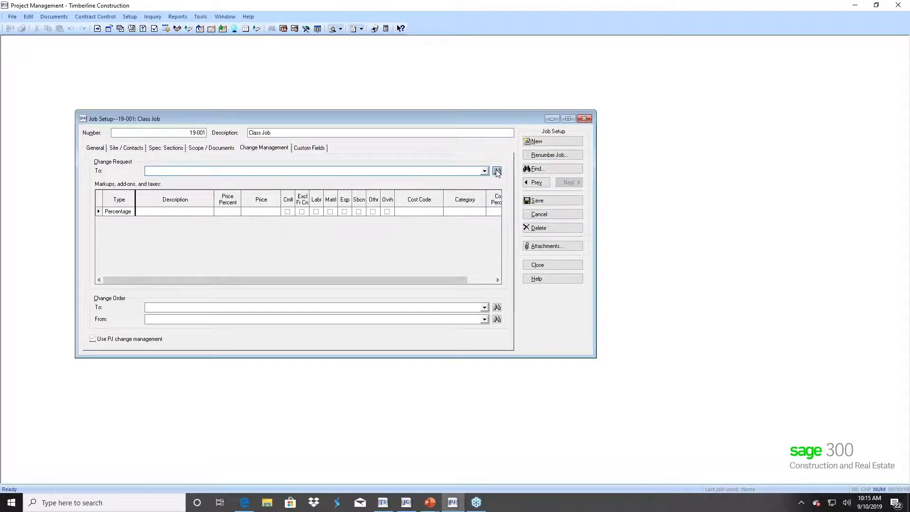
click(497, 170)
text(e)
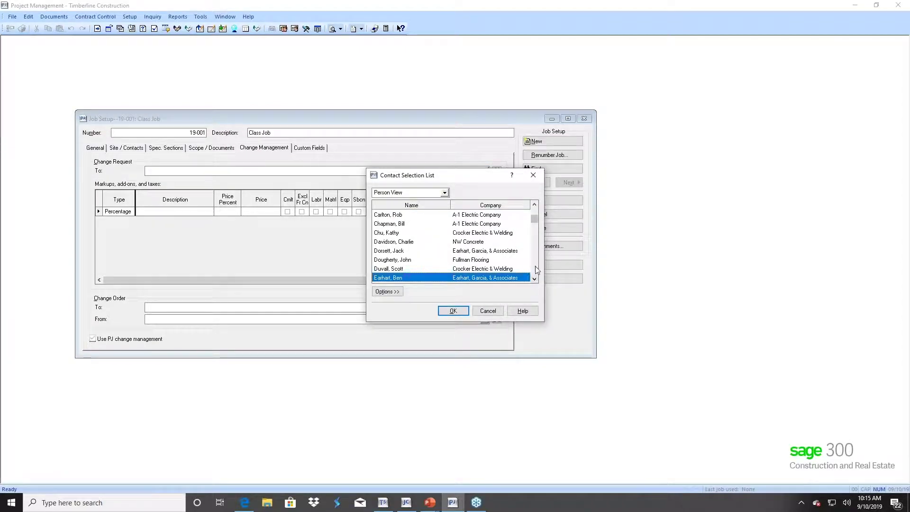
scroll(537, 269, down, 3)
double_click(382, 224)
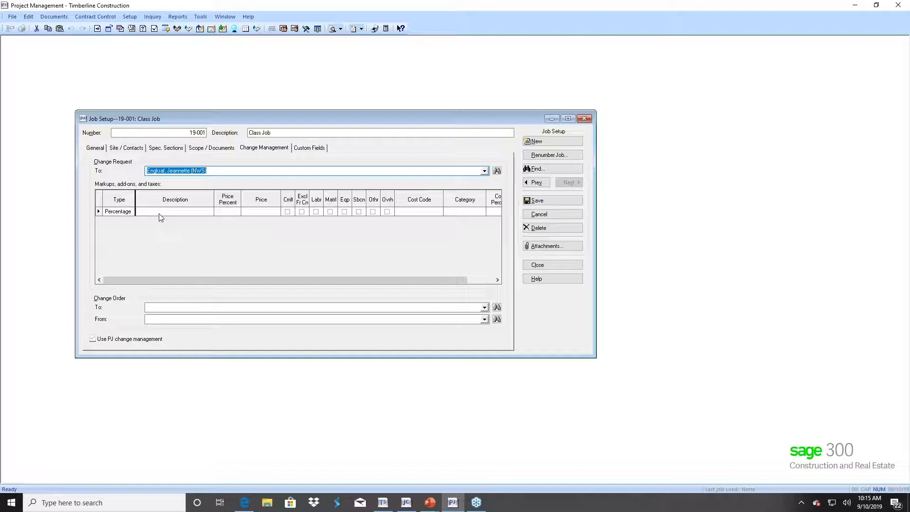
- Add a Percentage markup described 'test Percent' at 5.0000 price percent
click(159, 214)
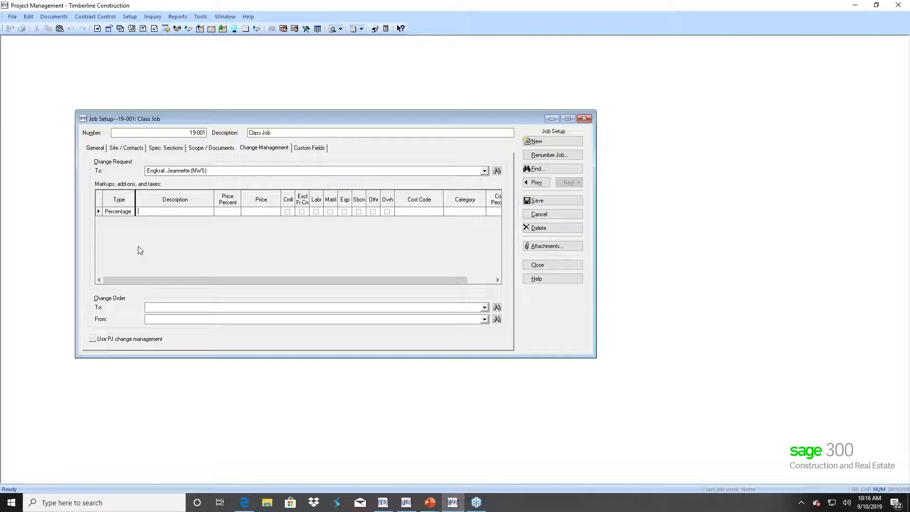
text(test Percen)
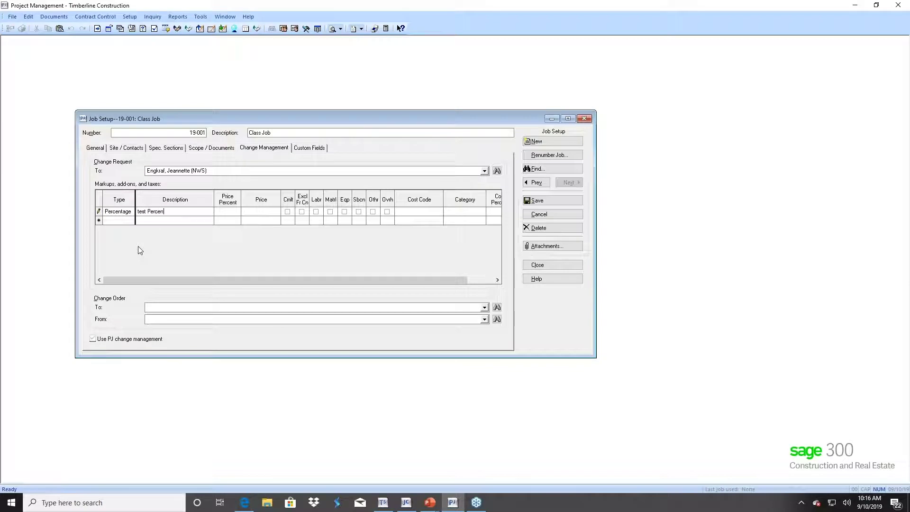
text(t)
click(128, 212)
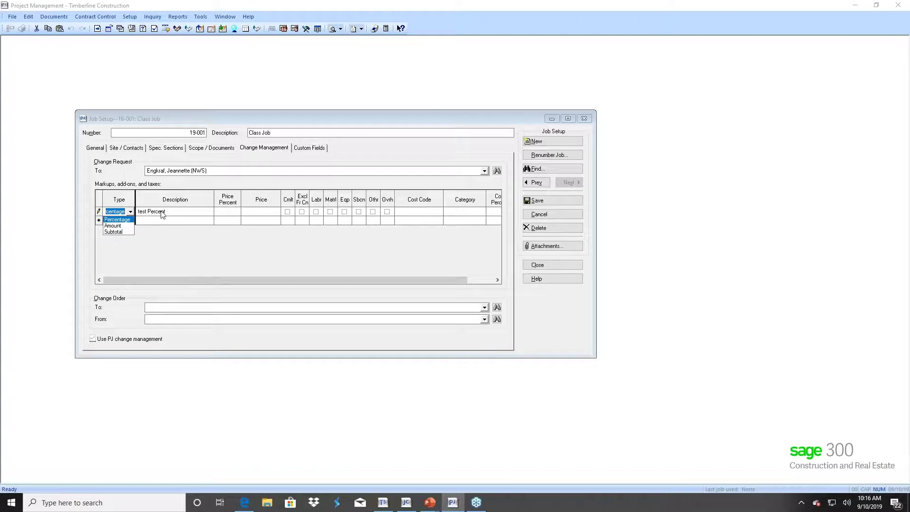
click(199, 216)
click(228, 212)
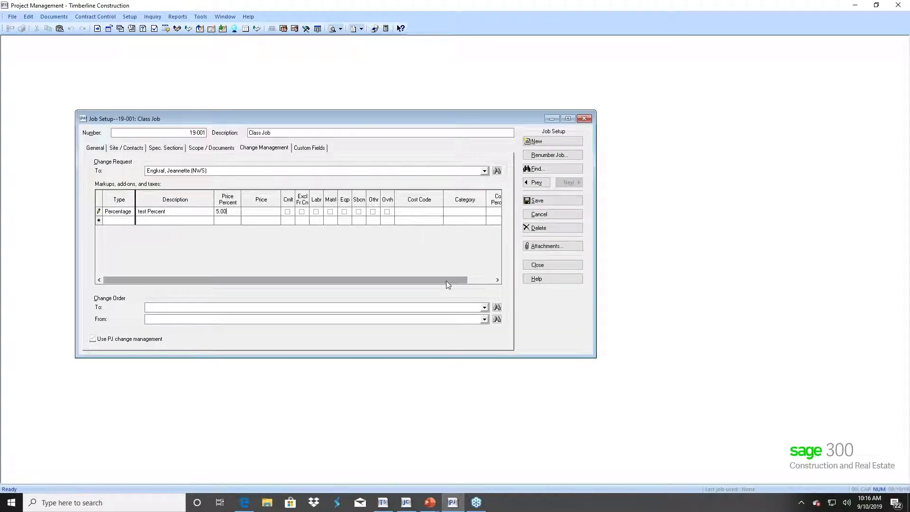
drag(445, 281, 479, 283)
click(347, 213)
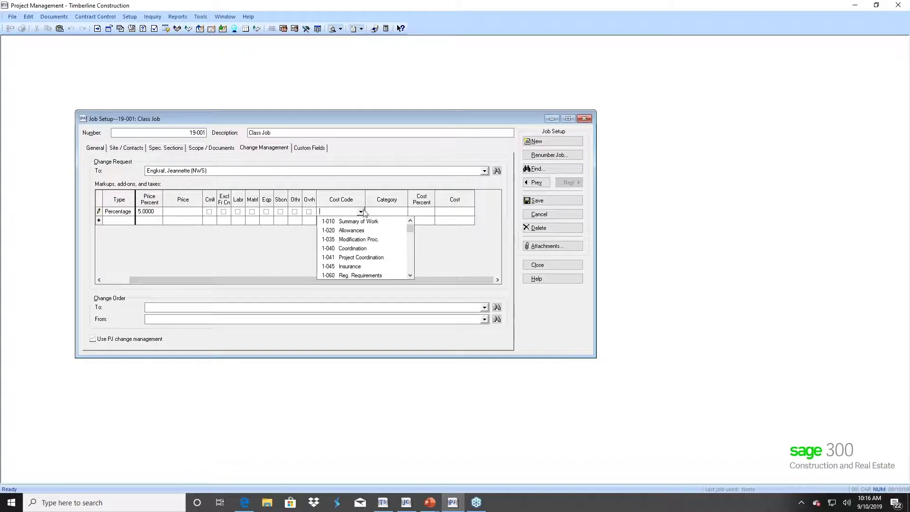
click(386, 199)
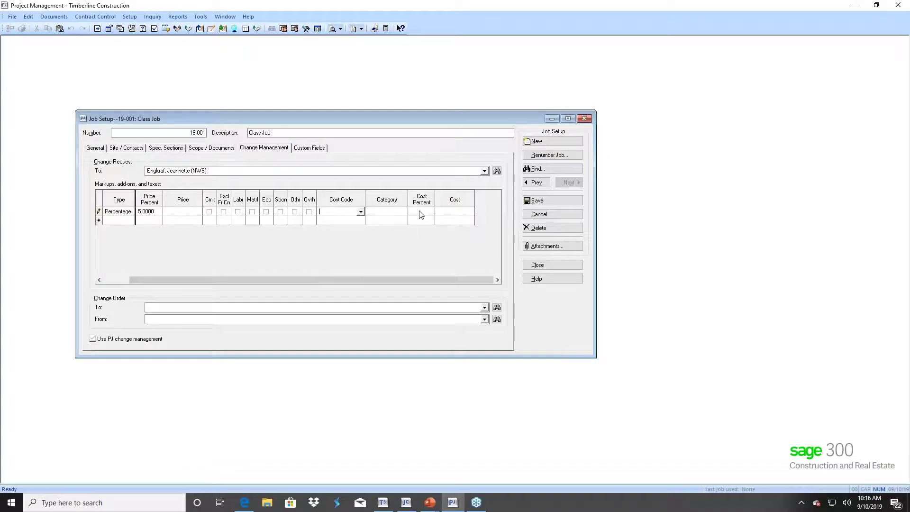
drag(144, 280, 113, 282)
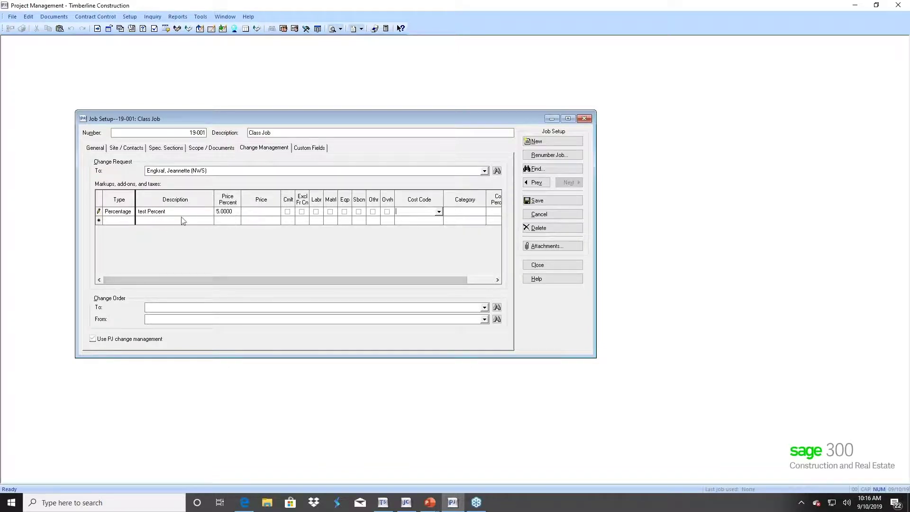
drag(434, 281, 355, 282)
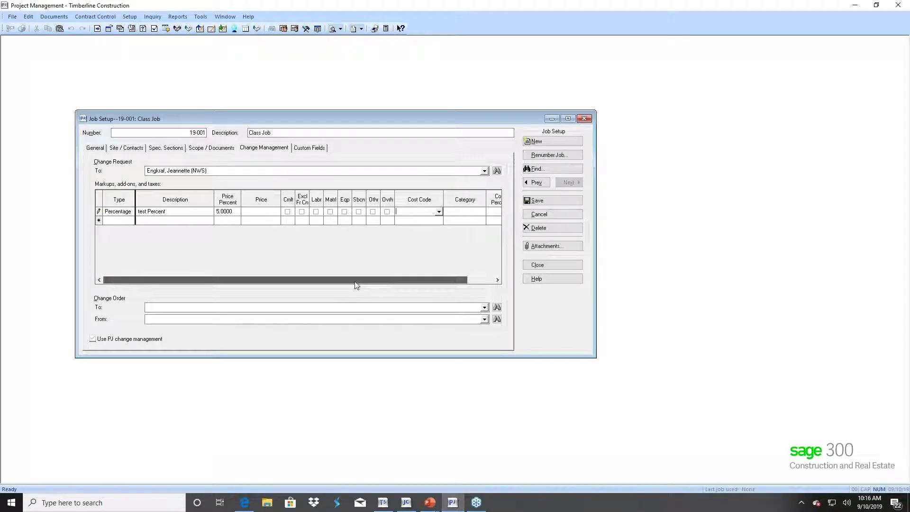
- Add a new Amount markup row using cost code 1-020
click(117, 221)
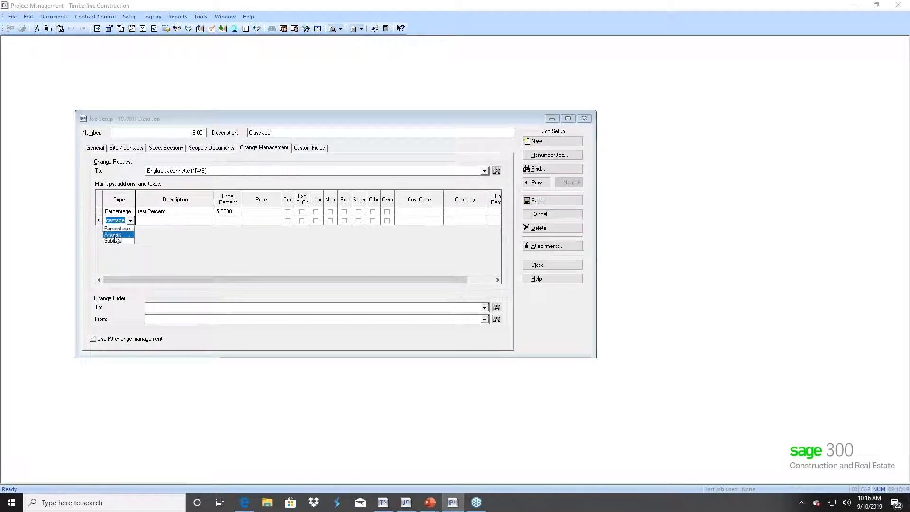
click(113, 235)
click(148, 220)
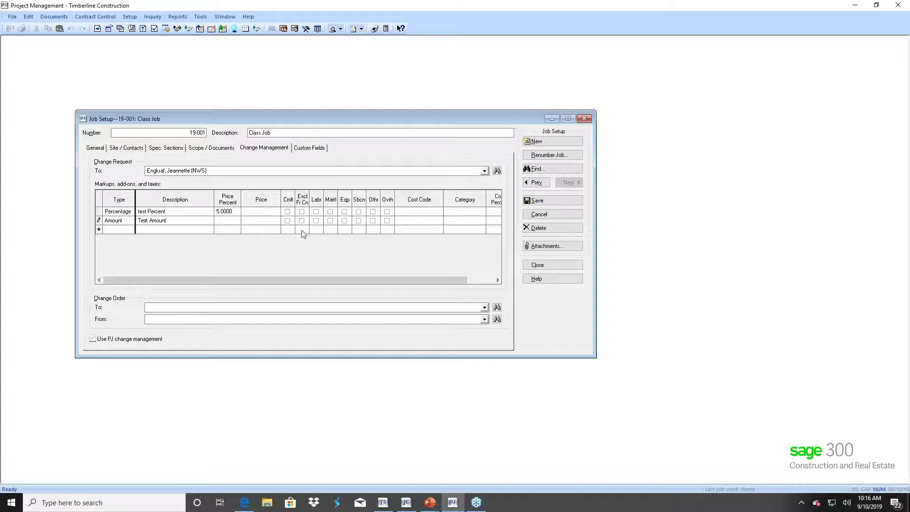
click(400, 221)
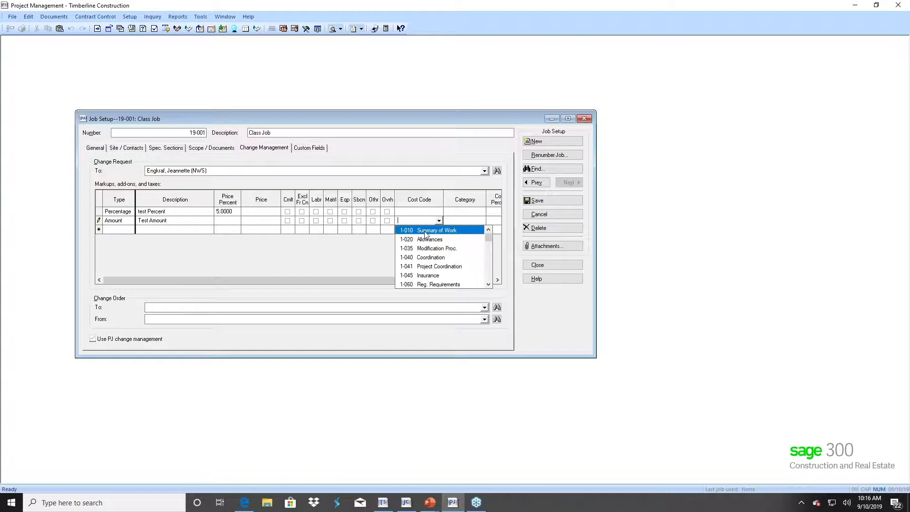
click(423, 239)
drag(454, 282, 480, 281)
- Set the Amount row's category to O Other and its cost to 150.00
click(396, 221)
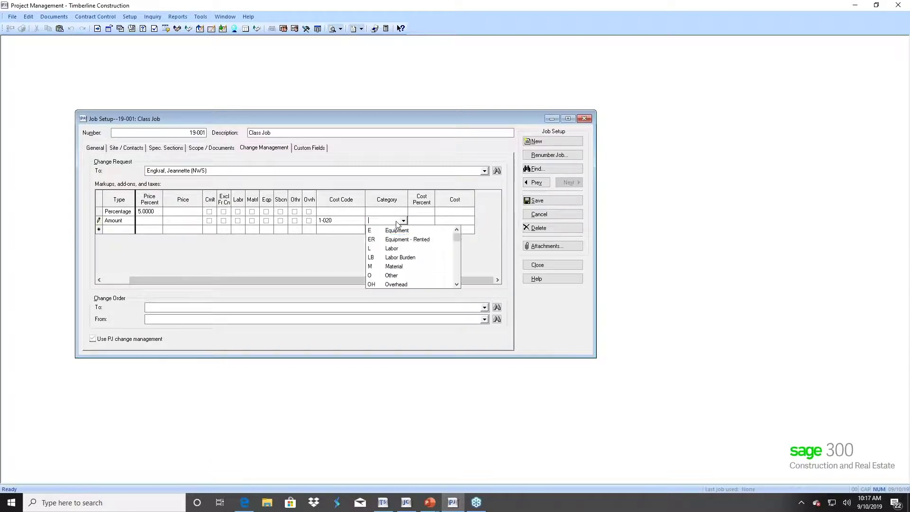
click(395, 275)
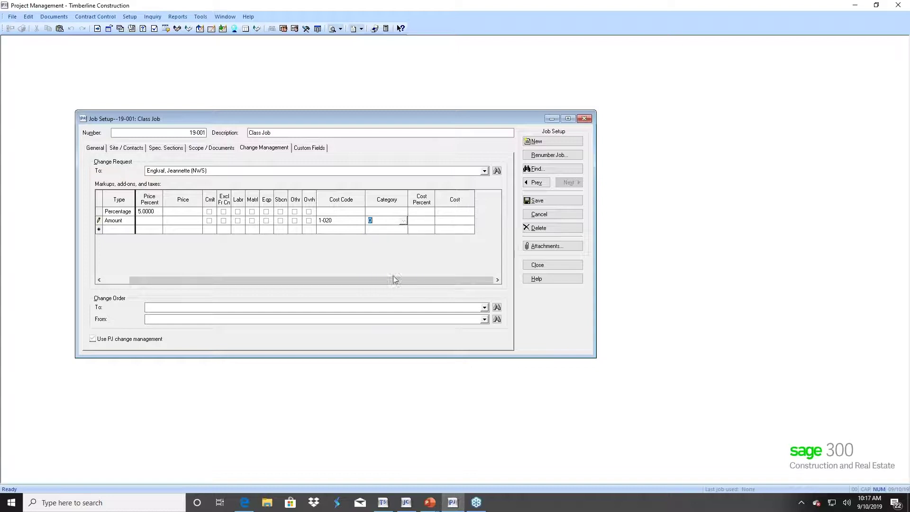
click(423, 224)
click(447, 222)
text(150.00)
key(Tab)
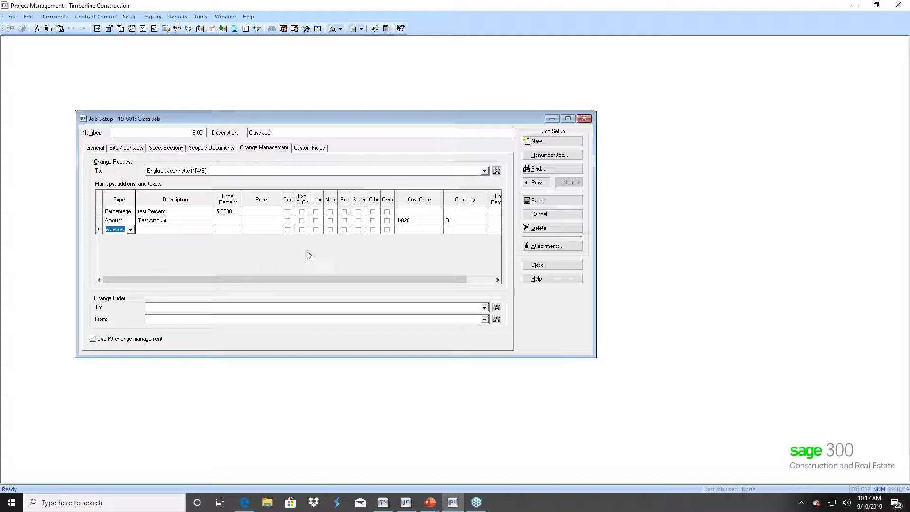
drag(435, 279, 400, 287)
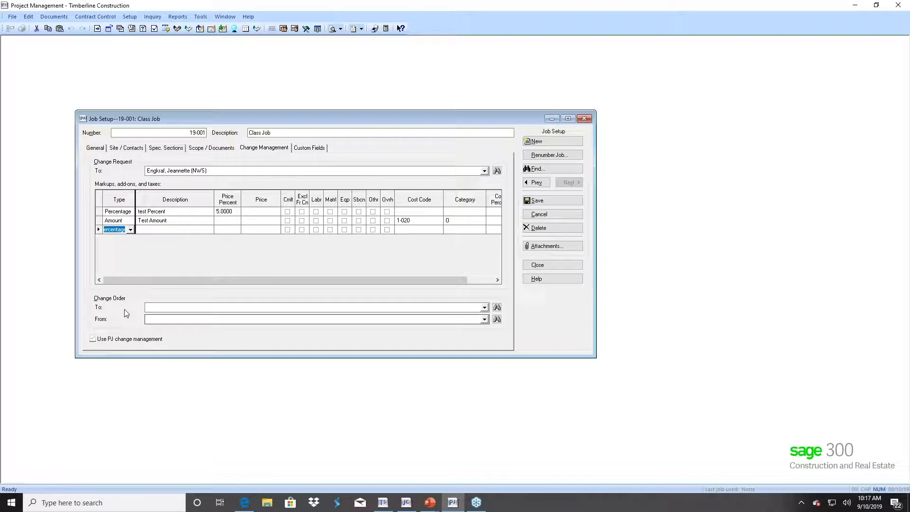
- Send change orders to Earhart, Garcia, & Associates, from the NWS contact
click(496, 307)
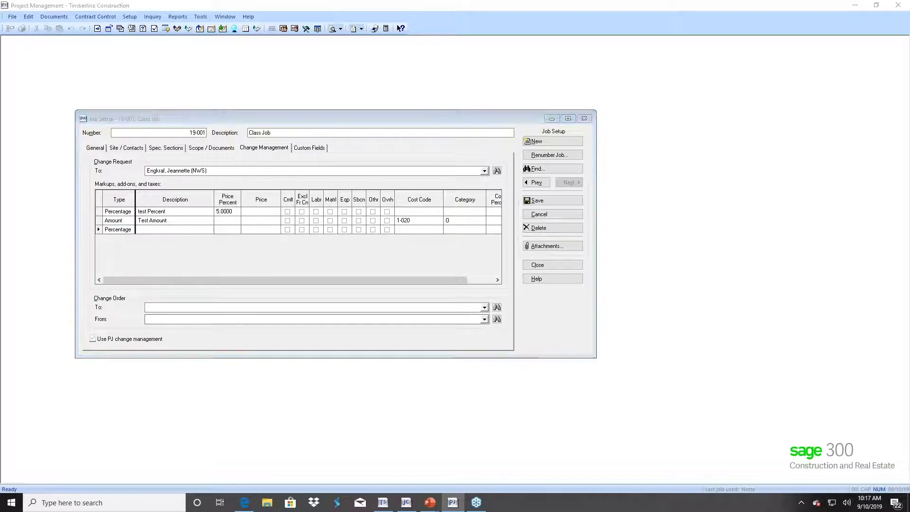
double_click(414, 278)
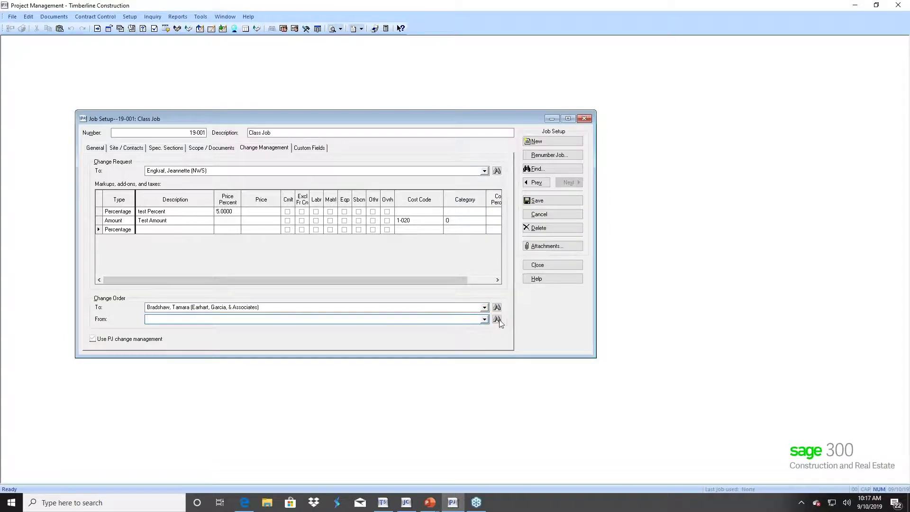
click(497, 319)
text(e)
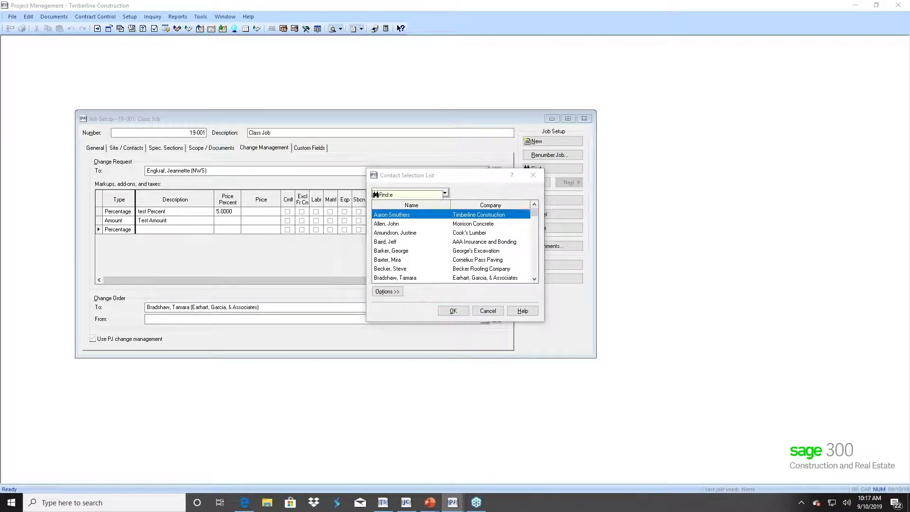
scroll(397, 281, down, 1)
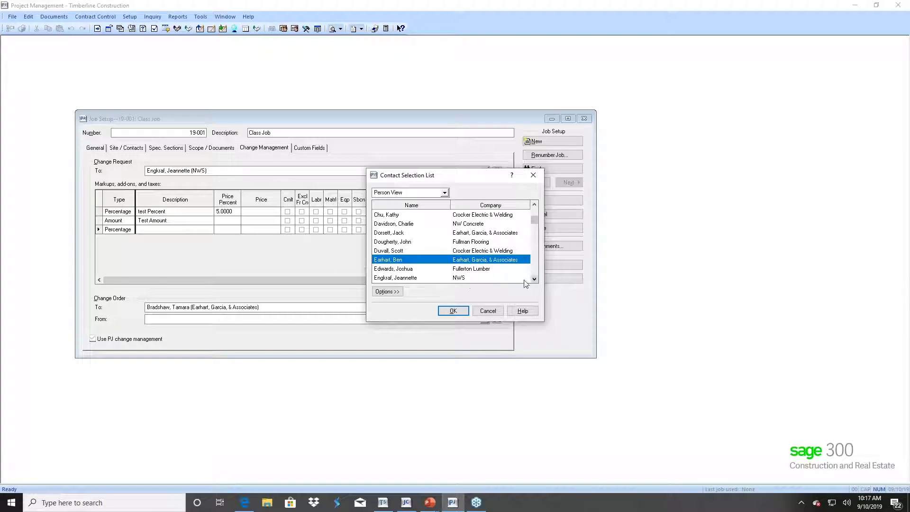
double_click(397, 278)
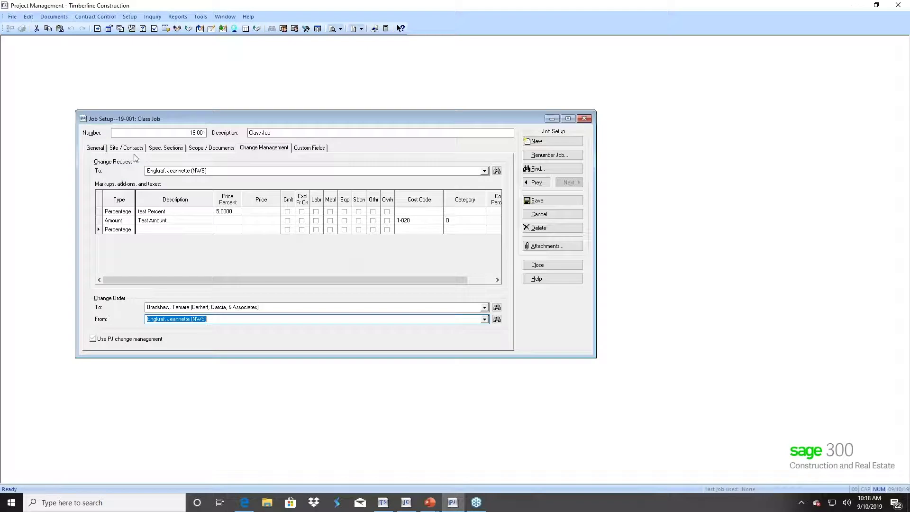
- Review job 19-001's custom fields and general details, then bring Job Cost forward
click(303, 148)
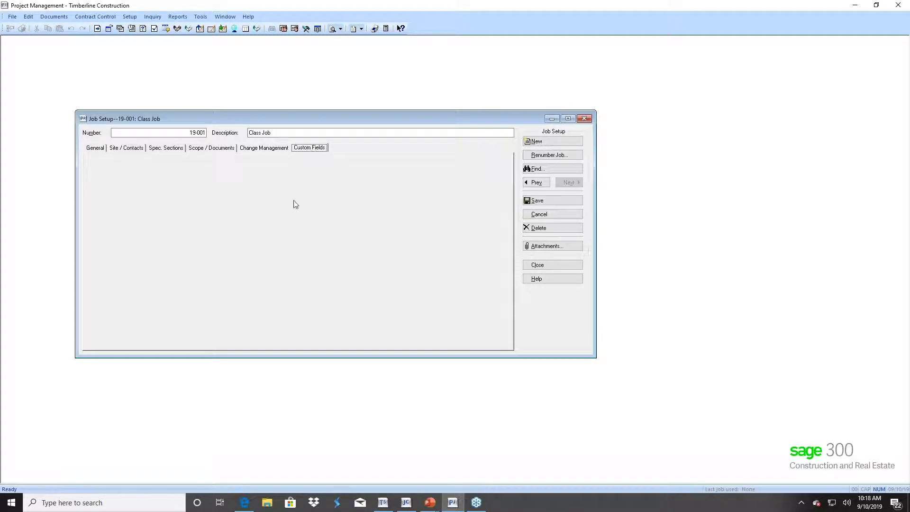
click(95, 149)
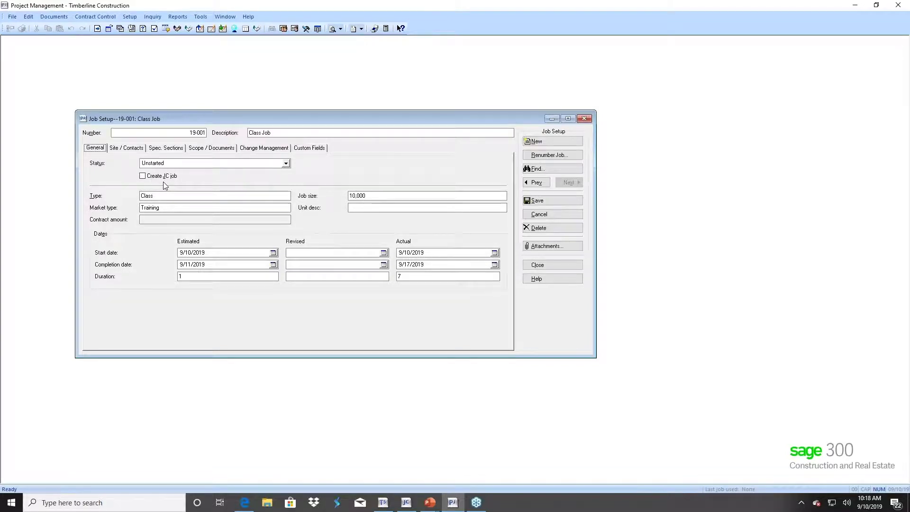
click(407, 503)
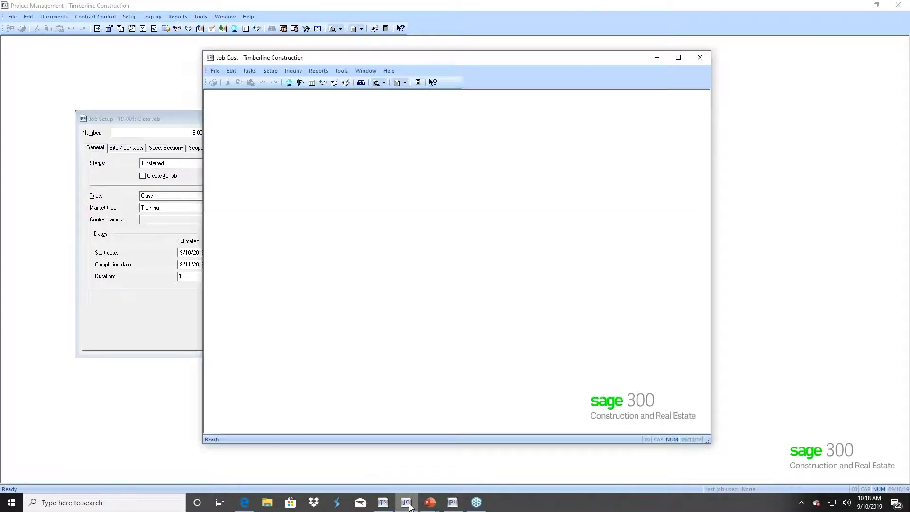
- Check Job Cost's existing jobs (03-001 to 03-015) in Job Setup, then close it
click(271, 72)
click(279, 81)
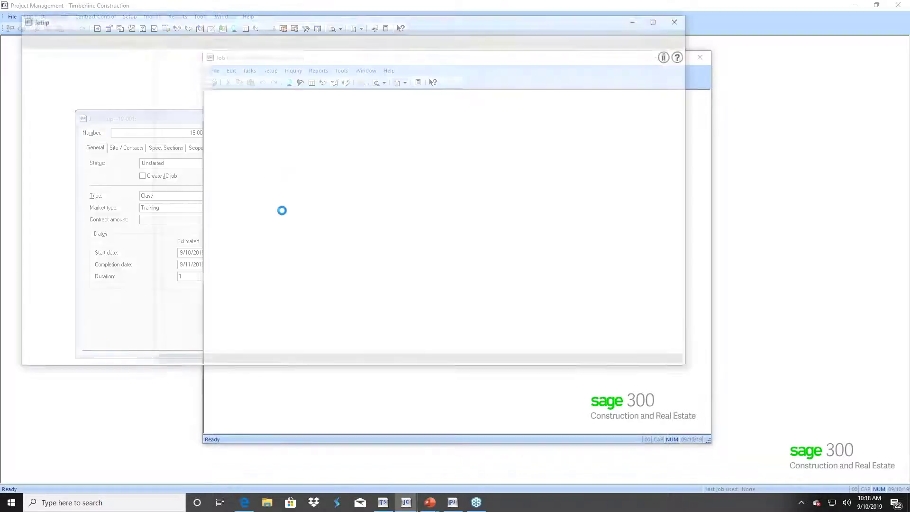
click(143, 43)
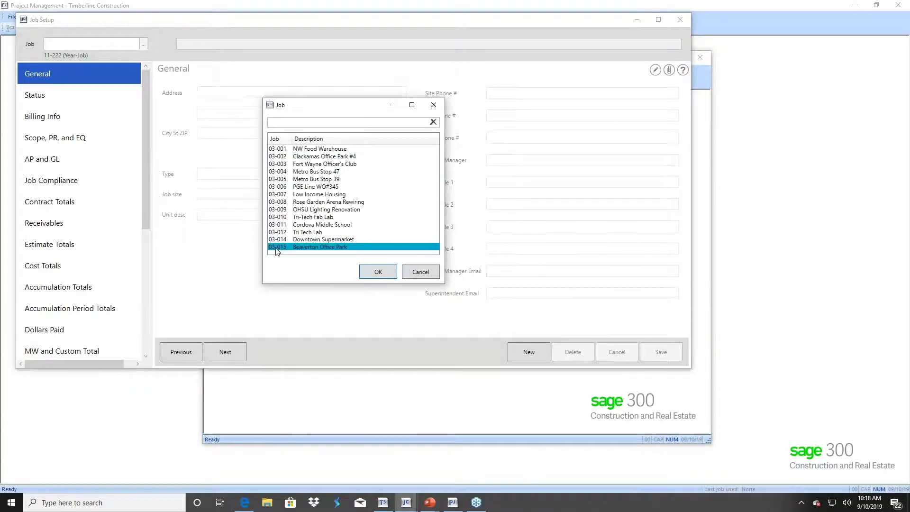
click(421, 271)
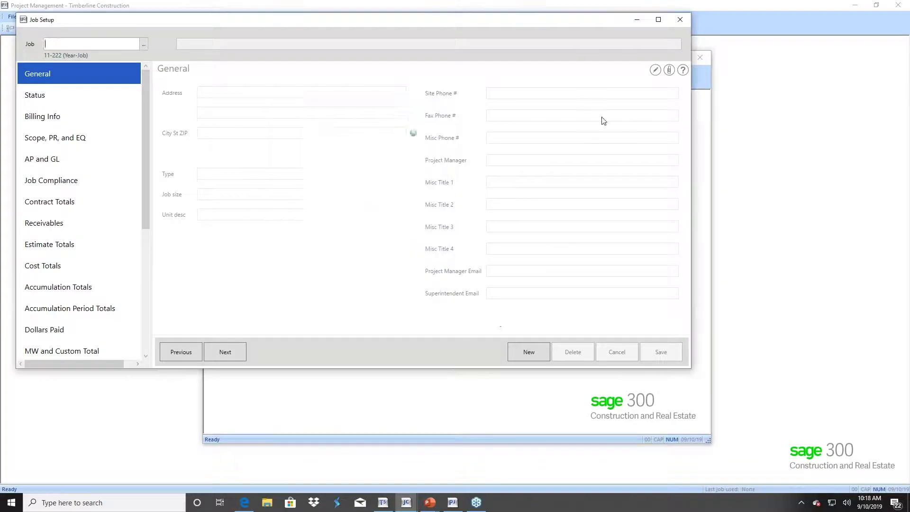
click(680, 21)
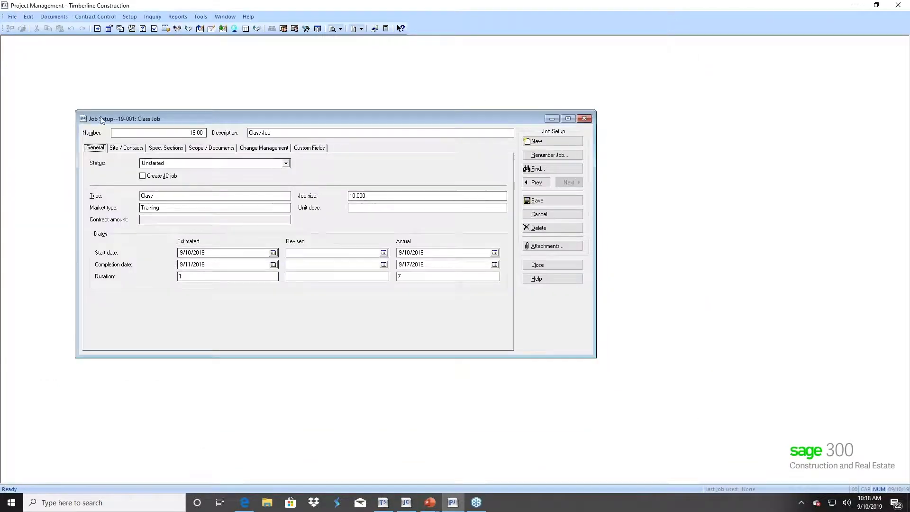
- Save job 19-001, link it to Job Cost, and set billing to Use Contracts
click(540, 202)
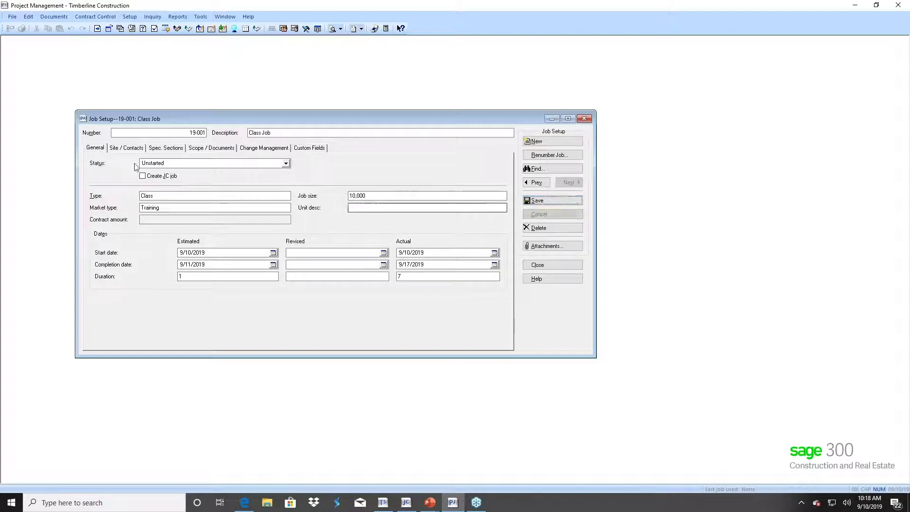
click(143, 176)
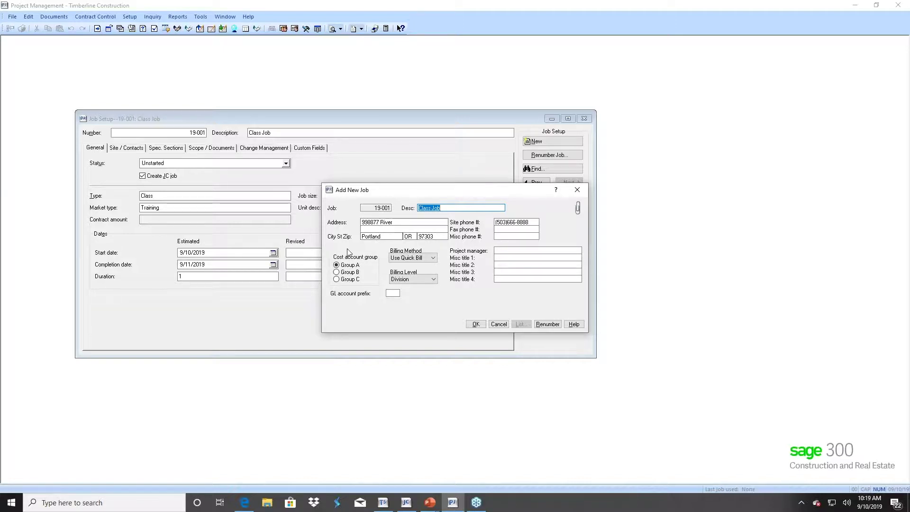
click(433, 259)
click(433, 259)
click(430, 272)
- Set the GL account prefix to company 10, confirm, save the job and close setup
click(393, 292)
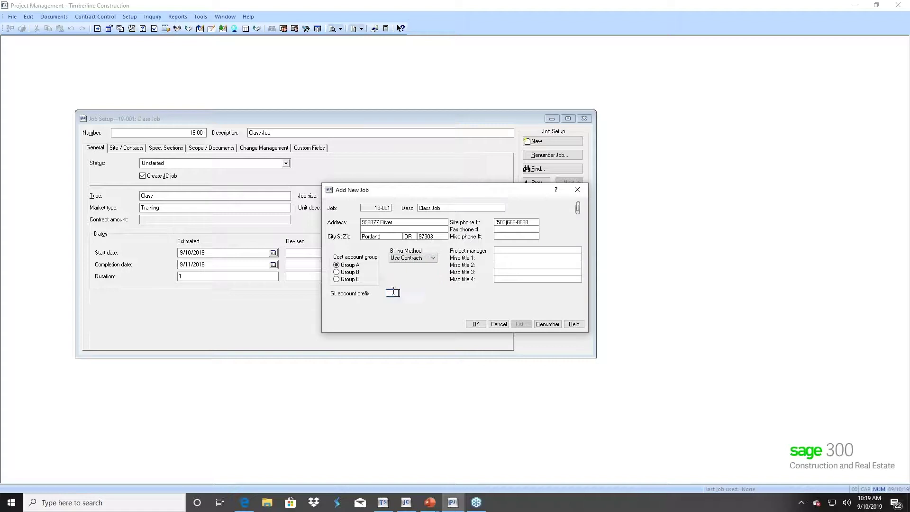
click(521, 324)
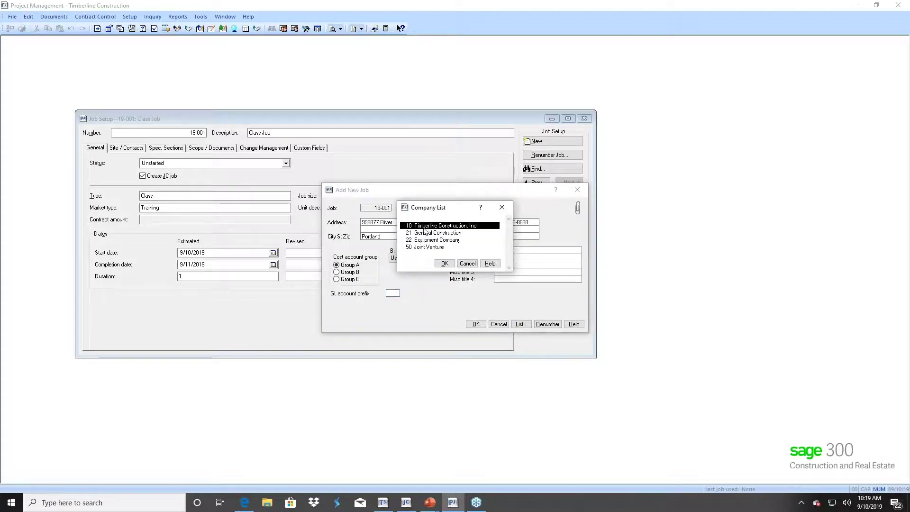
click(444, 263)
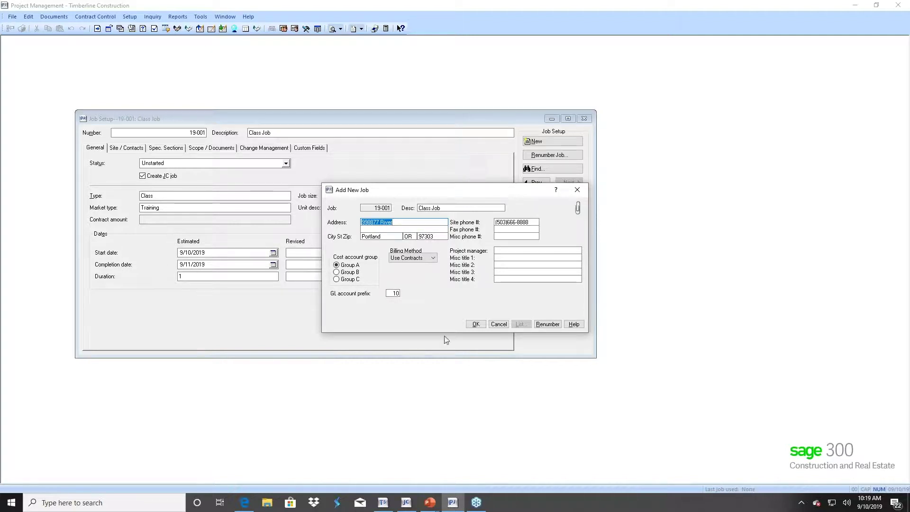
click(475, 324)
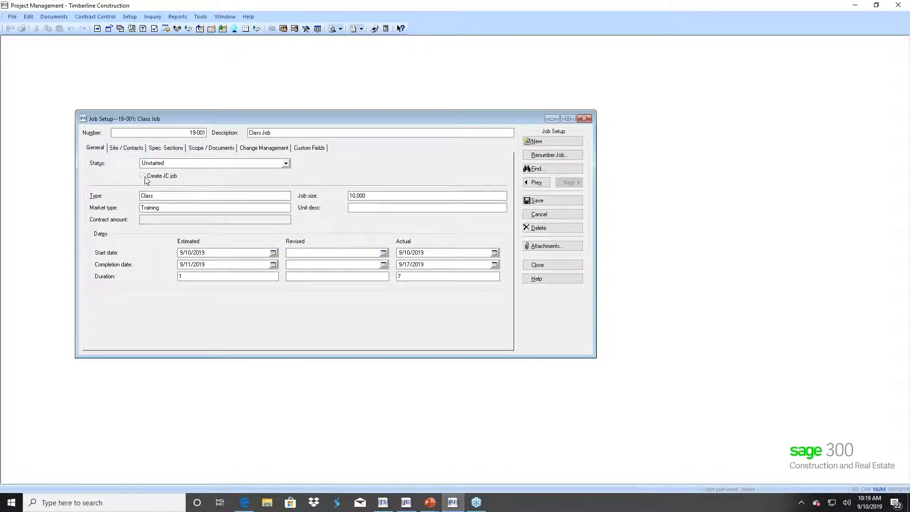
click(528, 202)
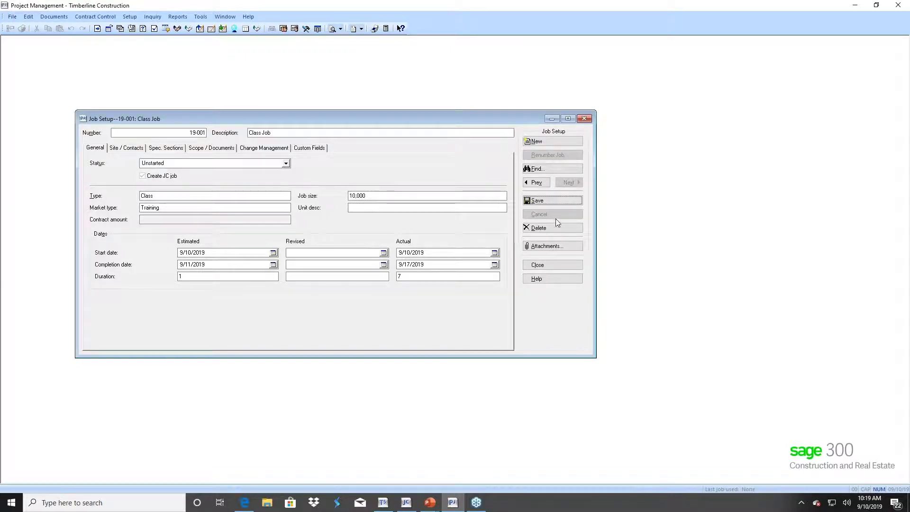
click(548, 265)
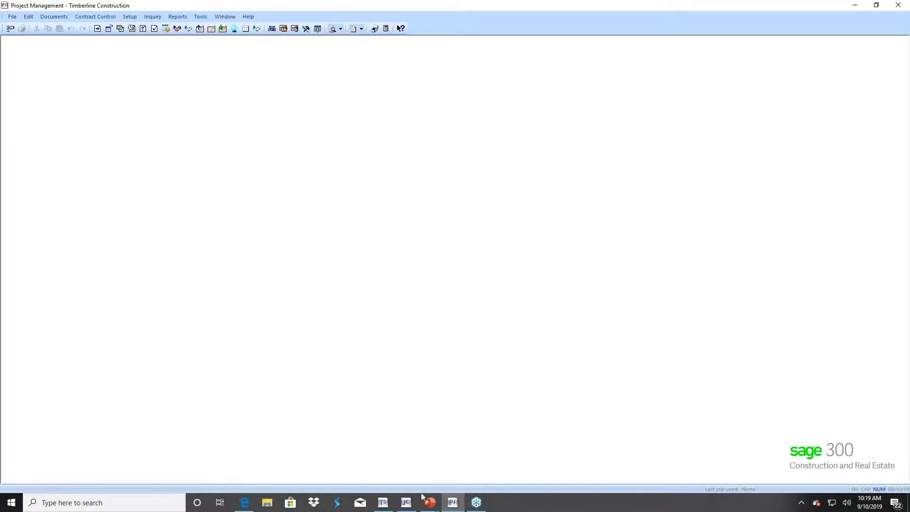
- Open Job Setup in Job Cost and load job 19-001 Class Job from the job list
click(406, 503)
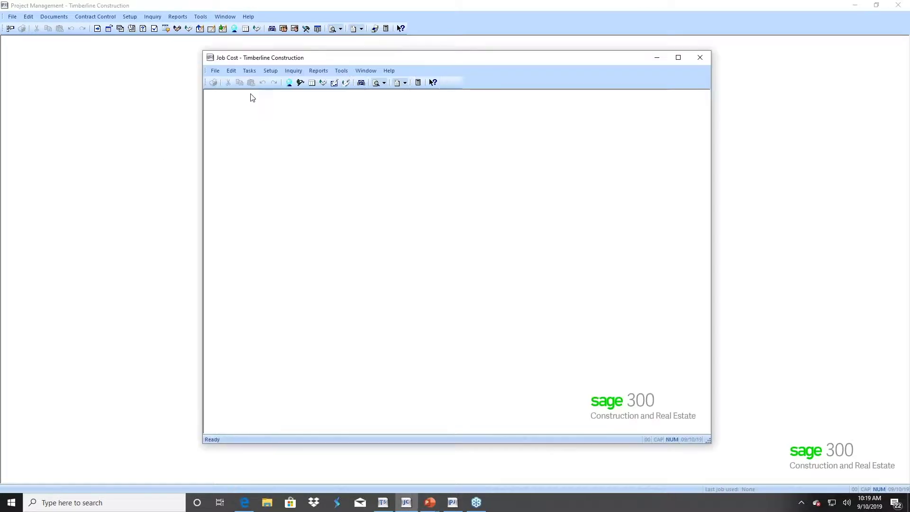
click(270, 70)
click(281, 80)
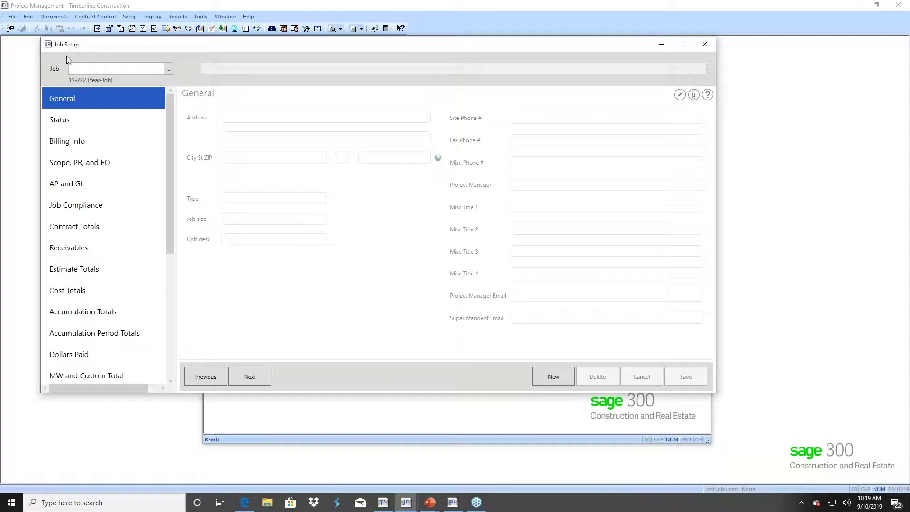
click(168, 69)
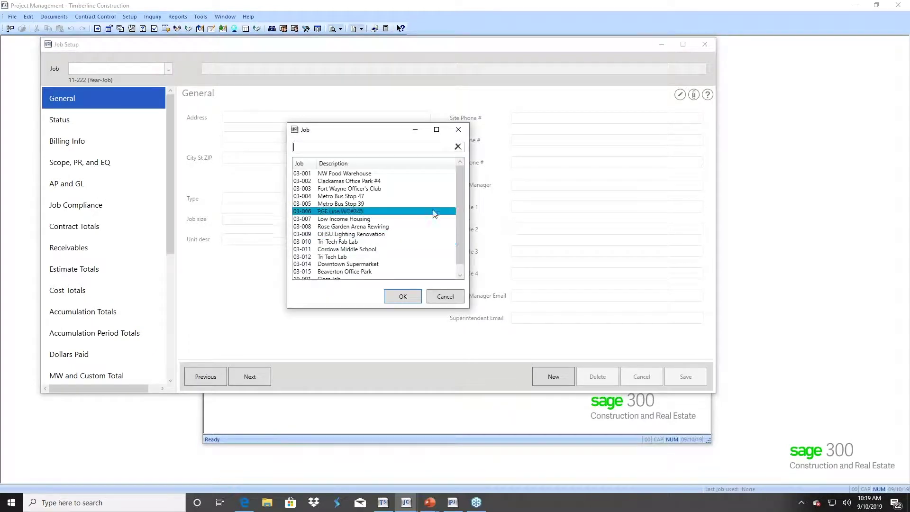
click(460, 275)
click(294, 258)
click(322, 272)
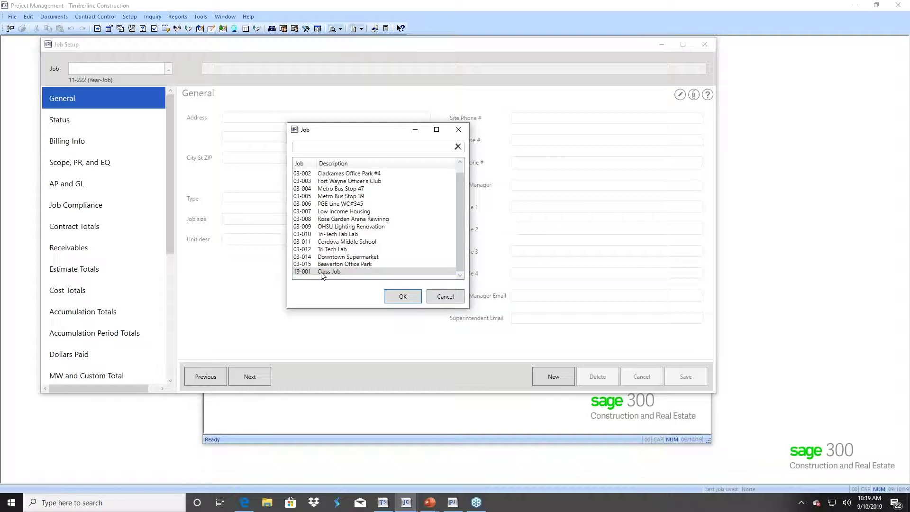
click(387, 297)
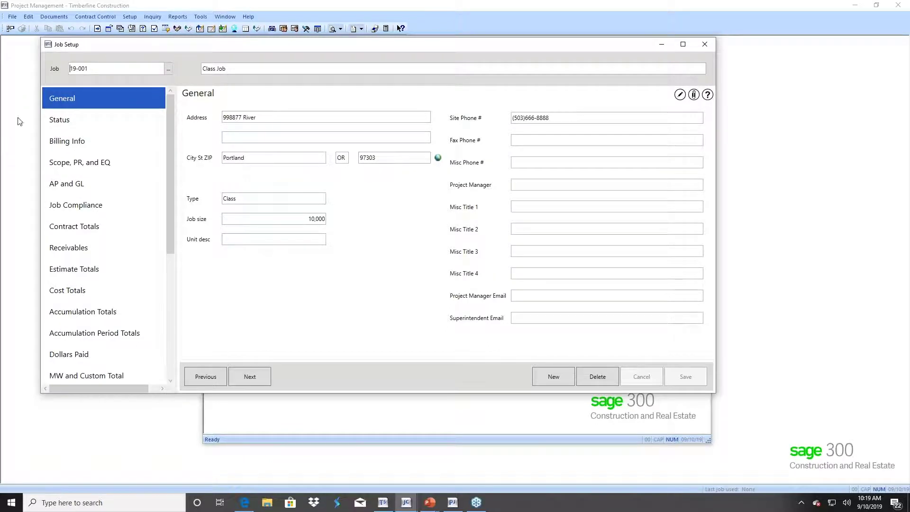
click(60, 126)
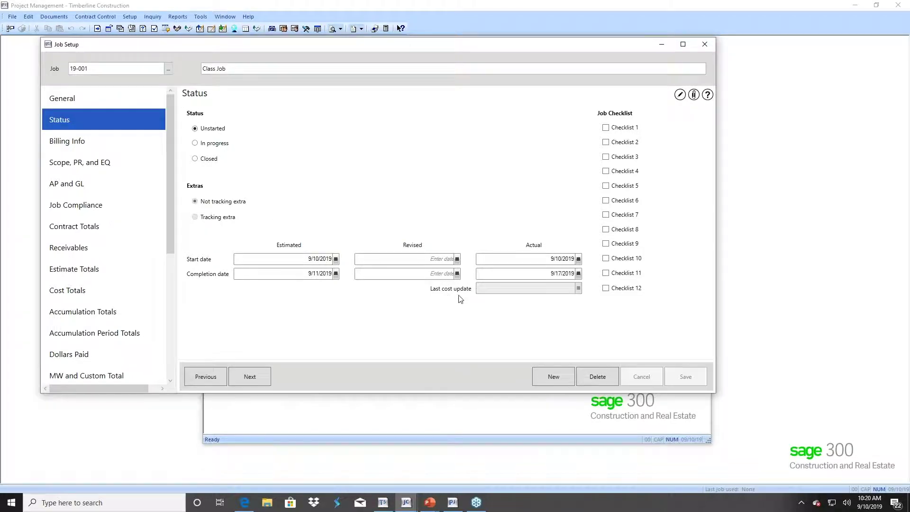
click(47, 146)
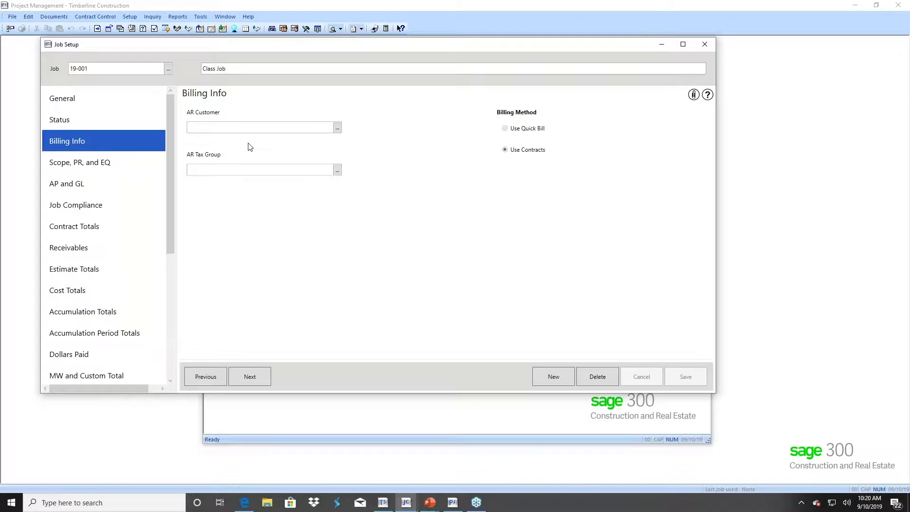
click(87, 162)
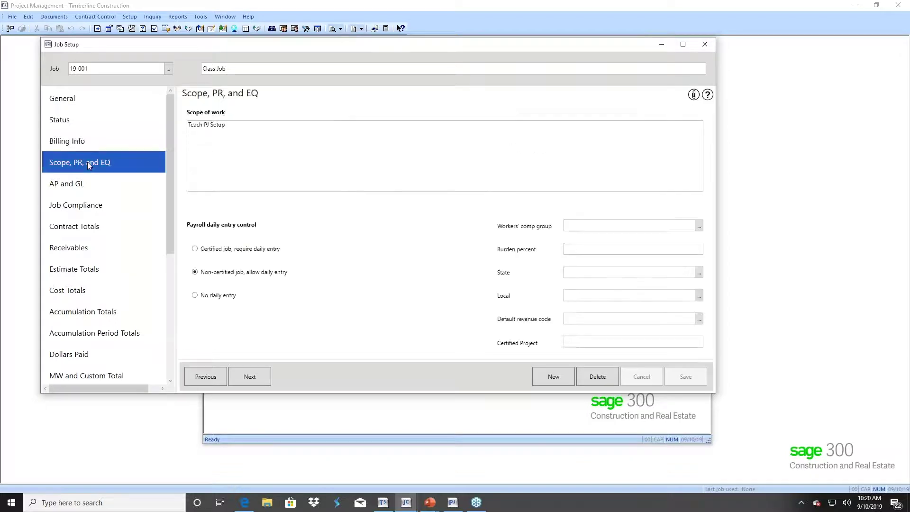
click(79, 187)
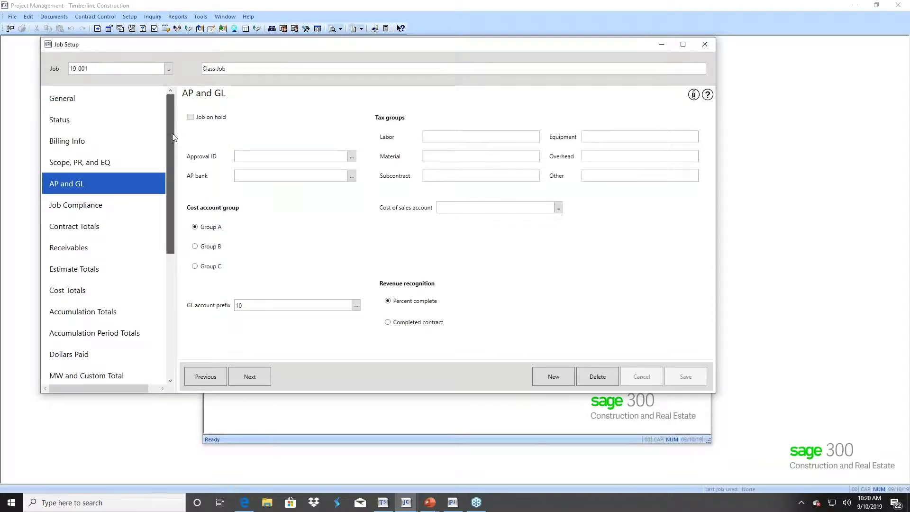
click(95, 98)
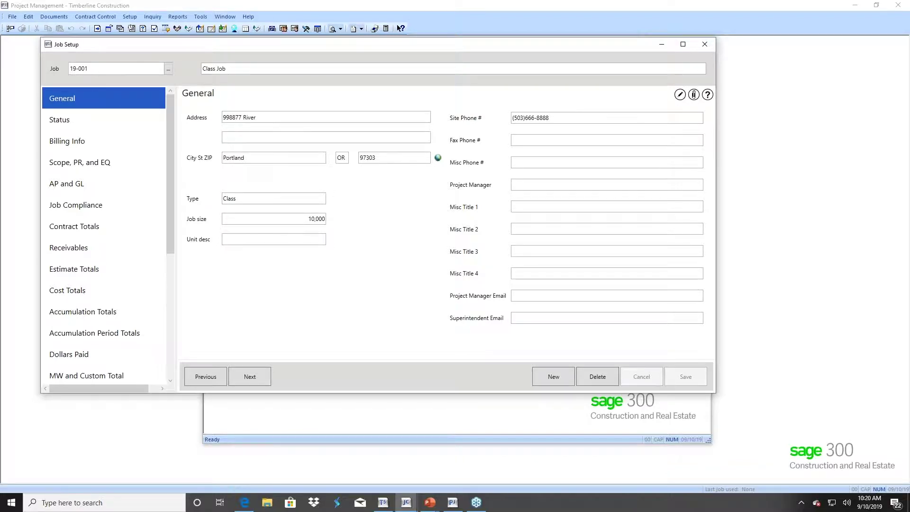
- Create new job 19-002 and give it the description Class Job 2
click(550, 376)
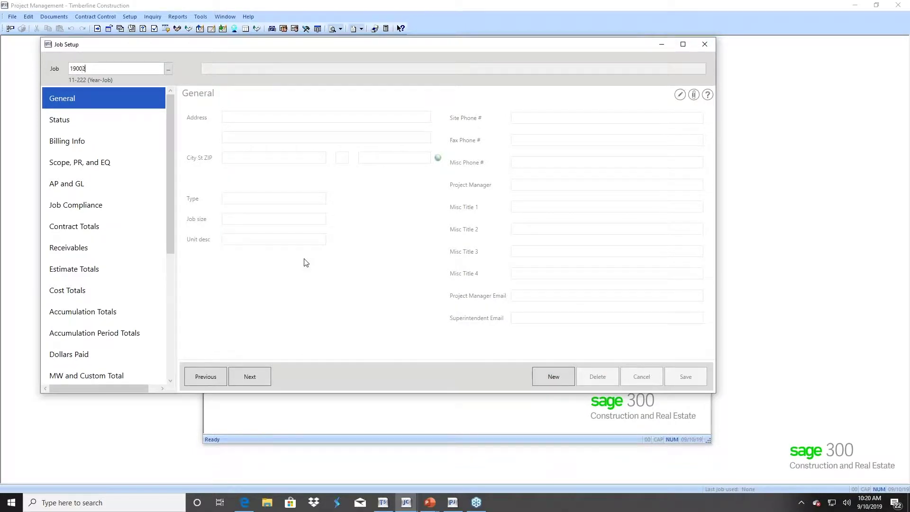
text(19002)
key(Tab)
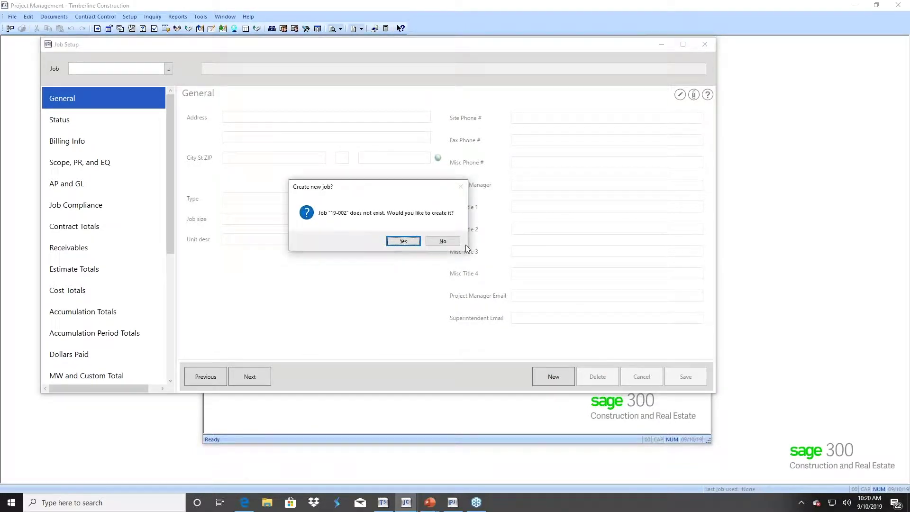
click(403, 240)
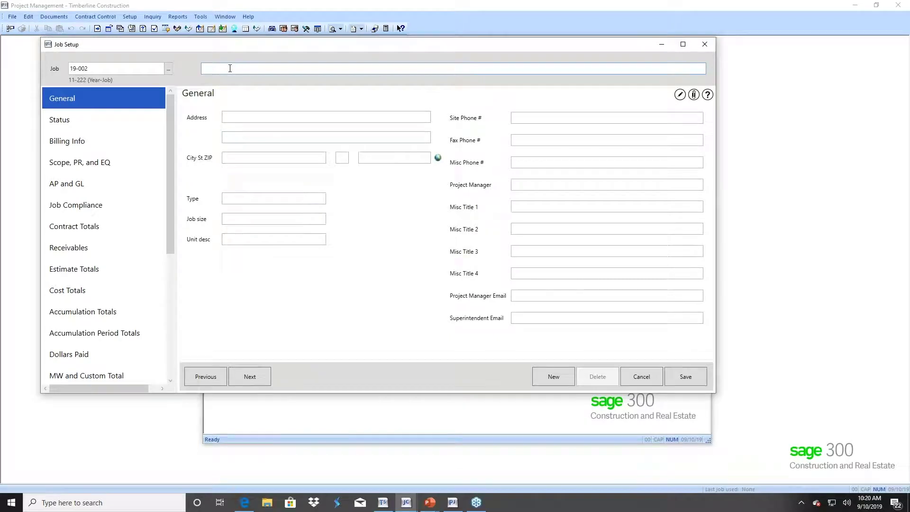
text(Class Job 2)
- Enter the job's street address, city Salem, type Class, 50,000 job size and site phone
click(236, 116)
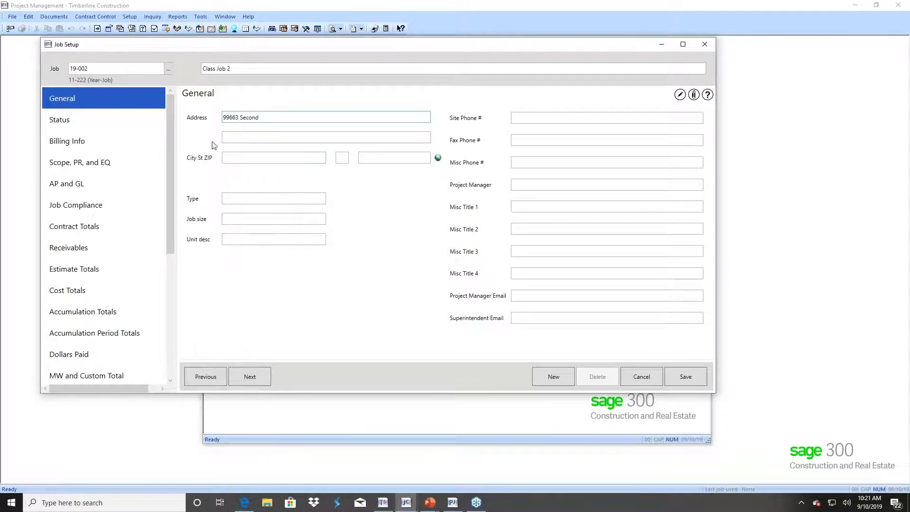
click(244, 157)
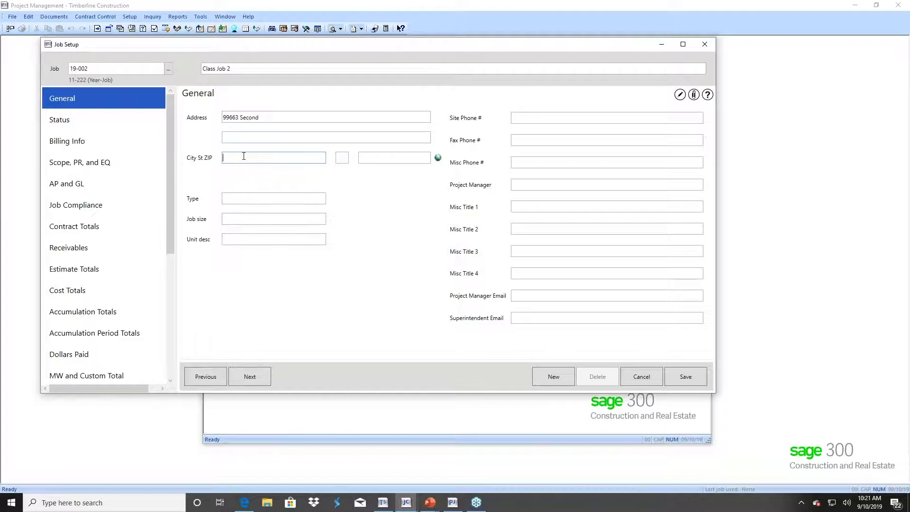
text(Salem)
click(231, 201)
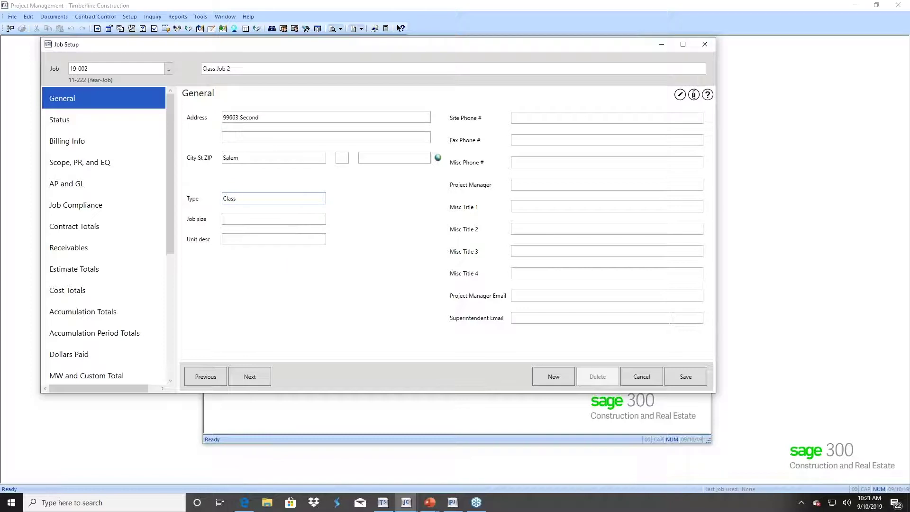
click(231, 216)
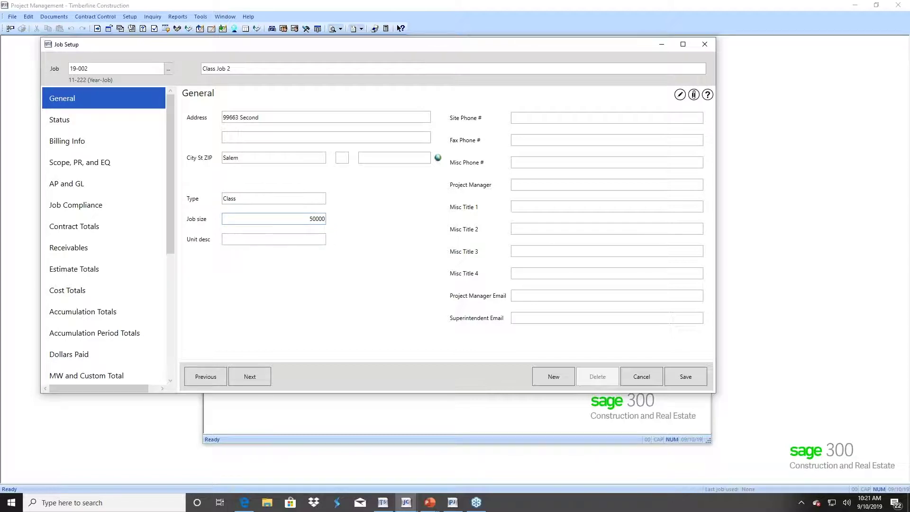
key(Tab)
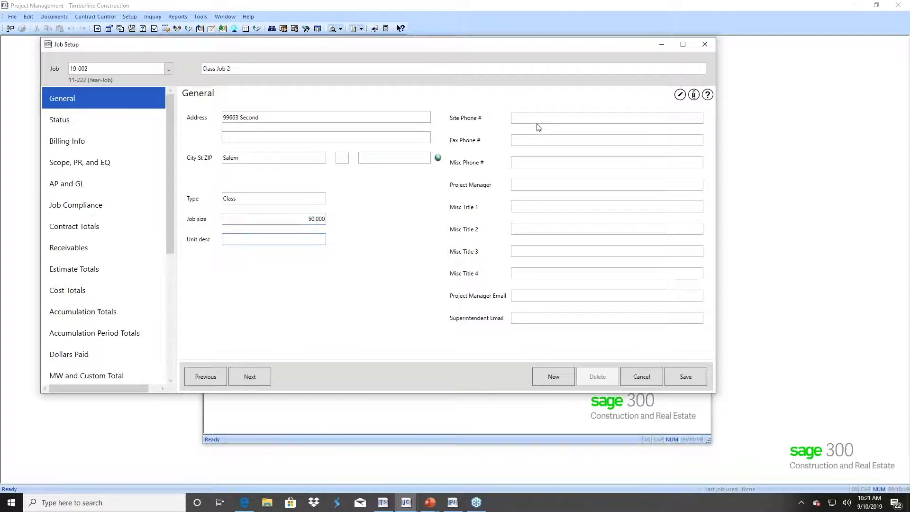
click(525, 121)
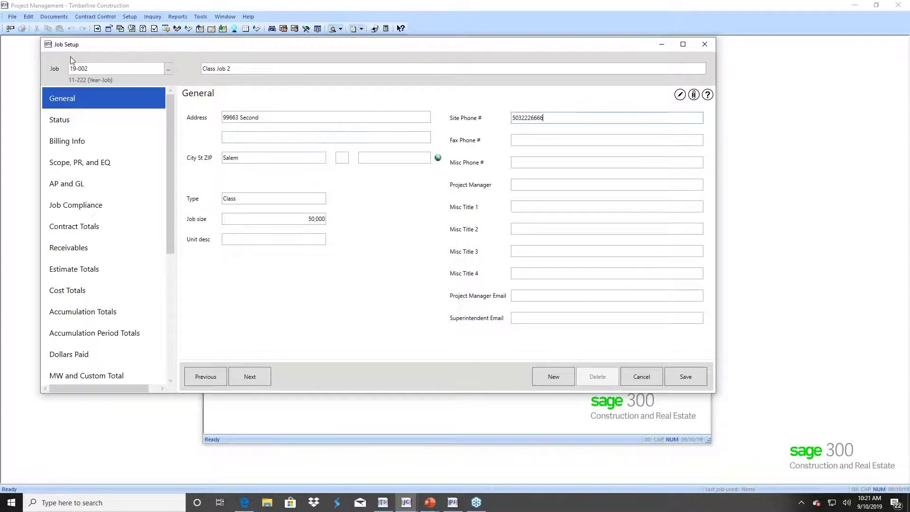
click(75, 116)
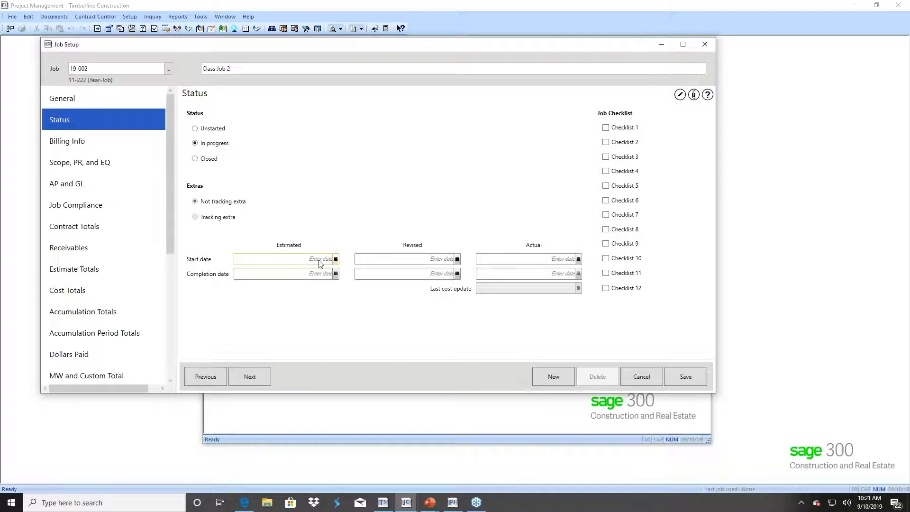
- Set estimated start and completion dates to 9/10/2019 and billing to Use Contracts
click(335, 259)
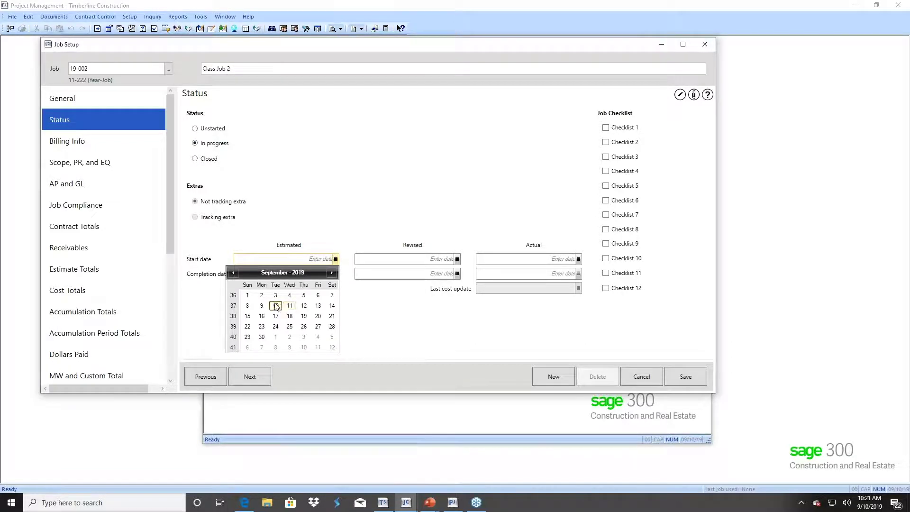
click(276, 305)
click(336, 273)
click(275, 321)
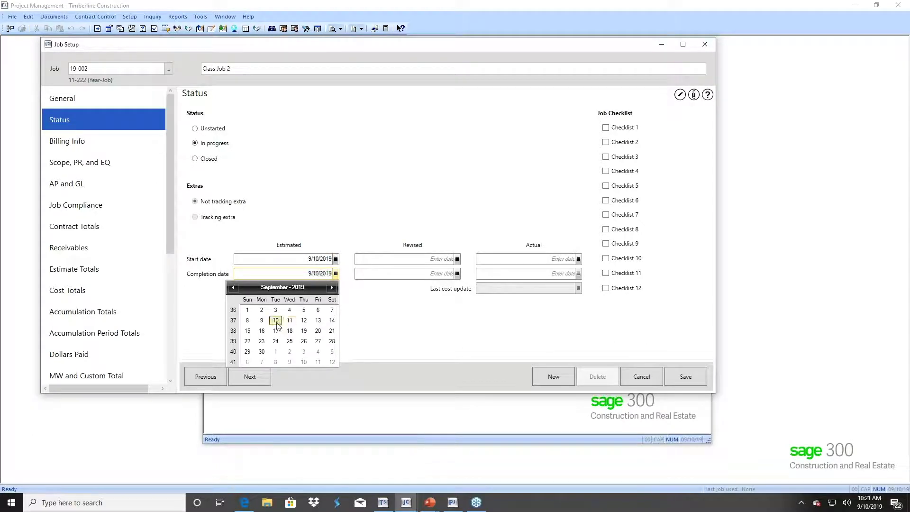
click(82, 145)
click(504, 150)
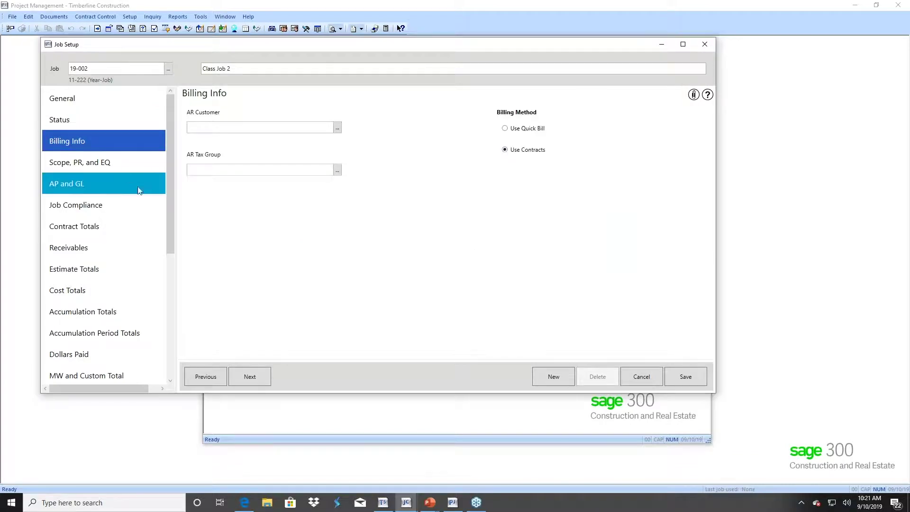
- Change the scope of work to 'Test Job to PJ', set GL prefix 10, save and close
click(109, 168)
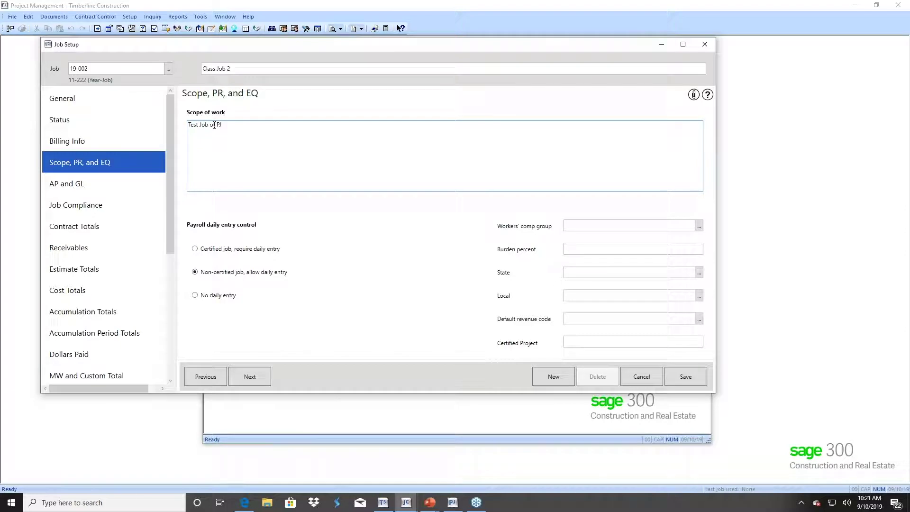
text(to)
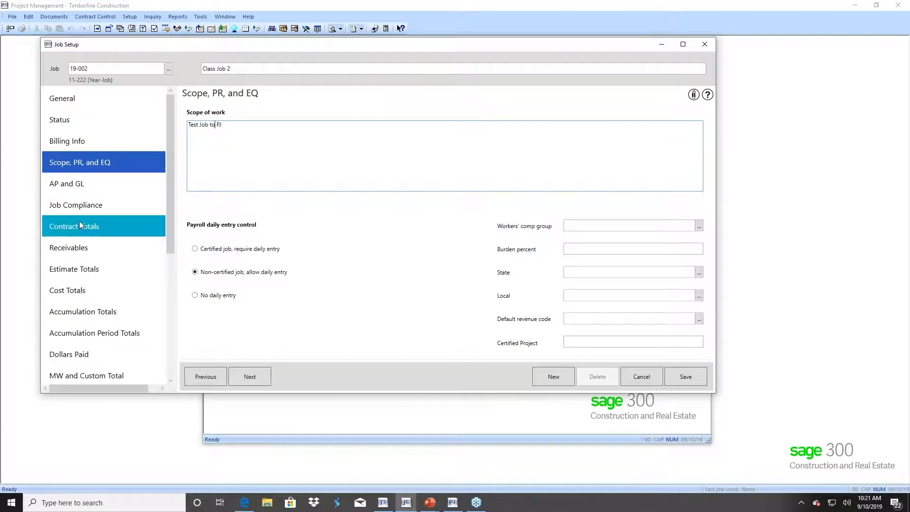
click(72, 184)
click(357, 306)
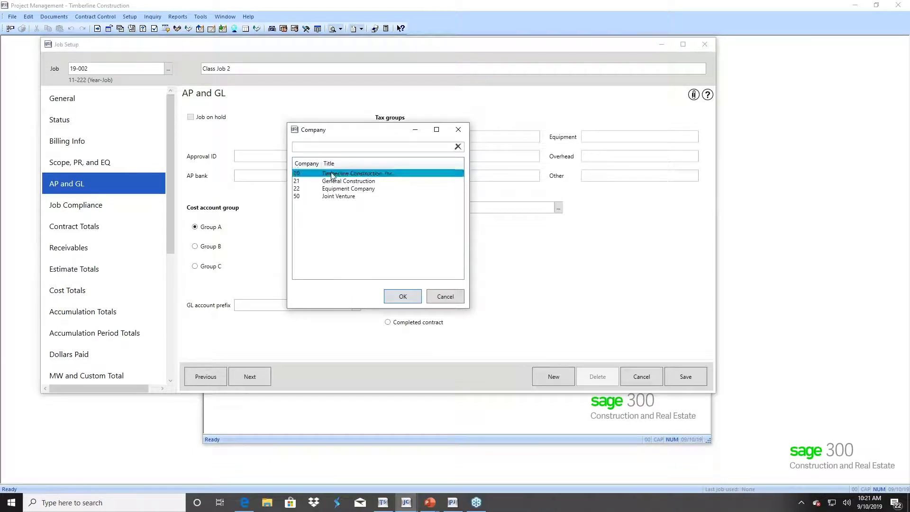
click(398, 297)
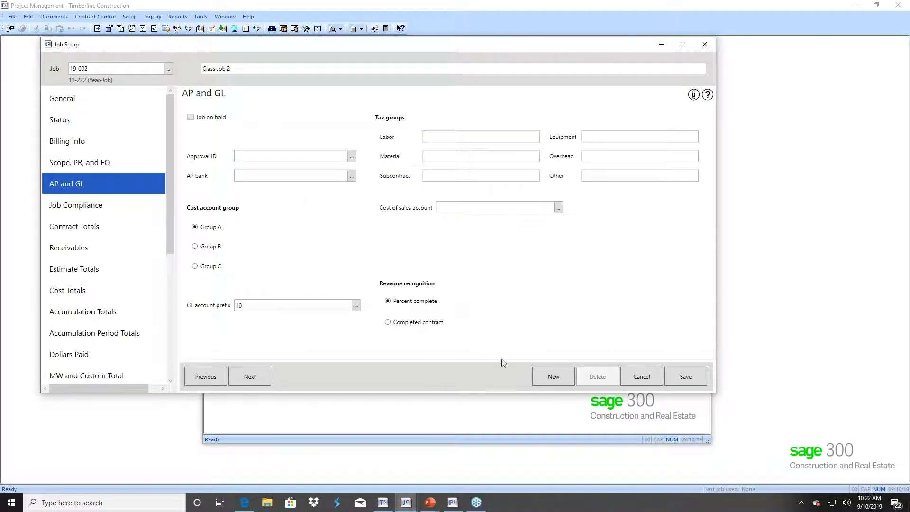
click(677, 377)
click(411, 241)
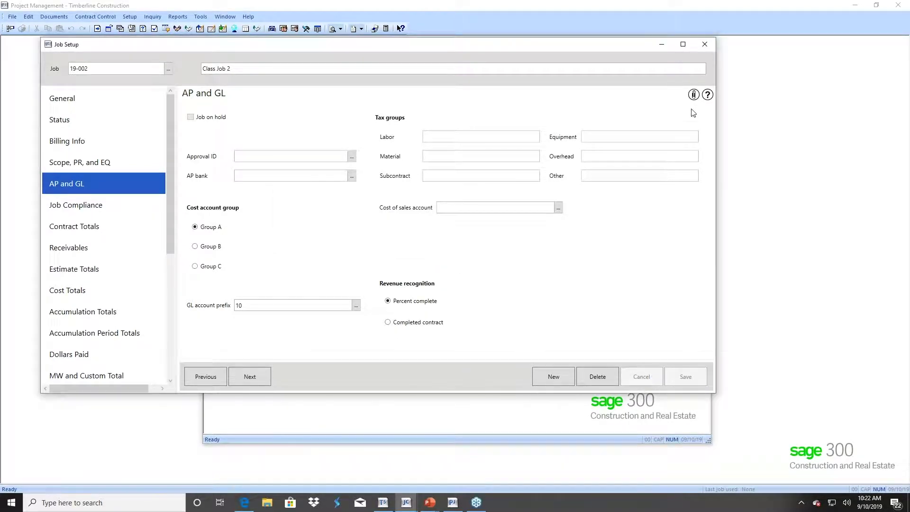
click(705, 45)
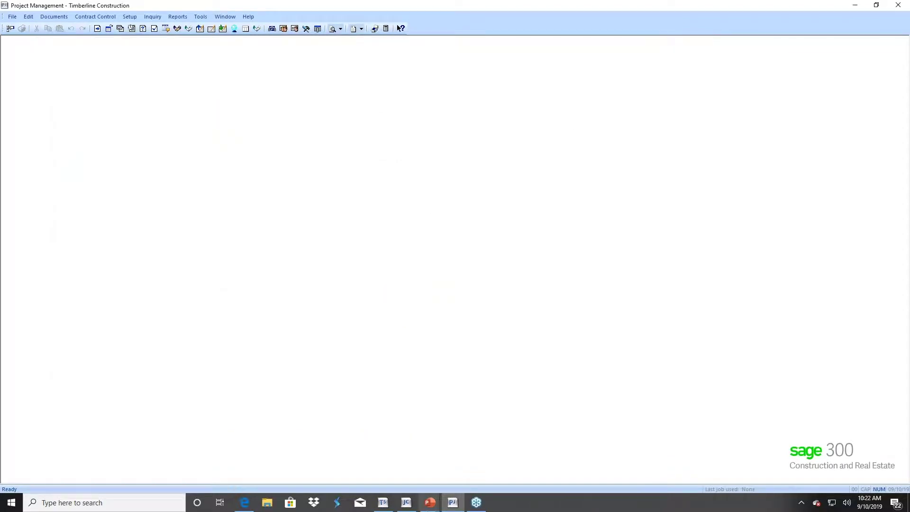
- Open Project Management job setup and load job 19-002 Class Job 2 through Find
click(452, 502)
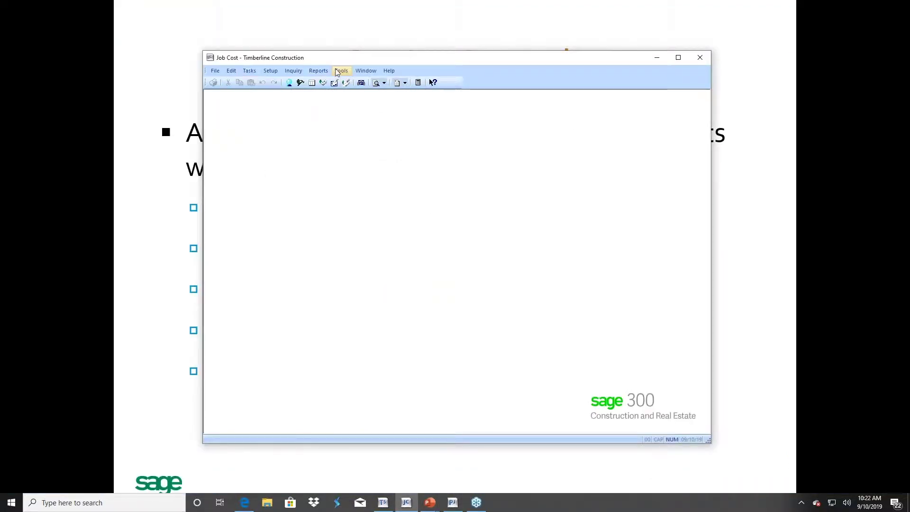
click(451, 504)
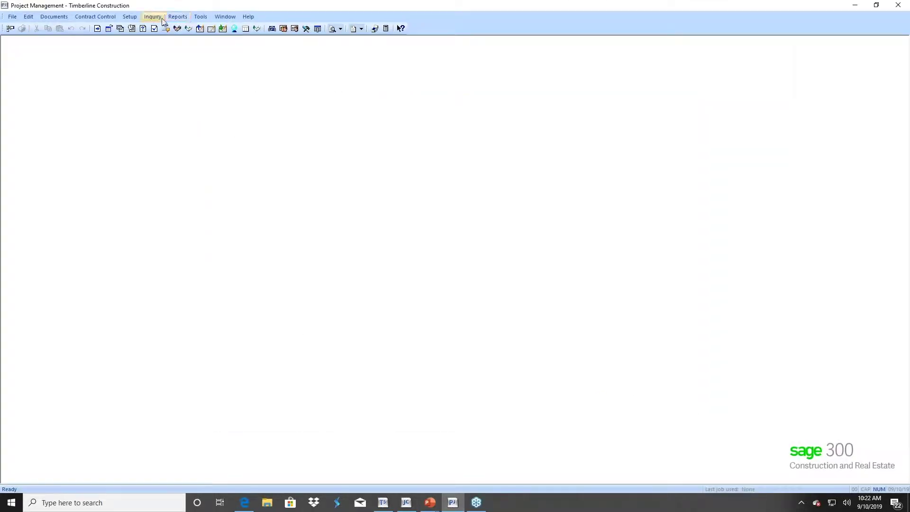
click(130, 17)
click(127, 30)
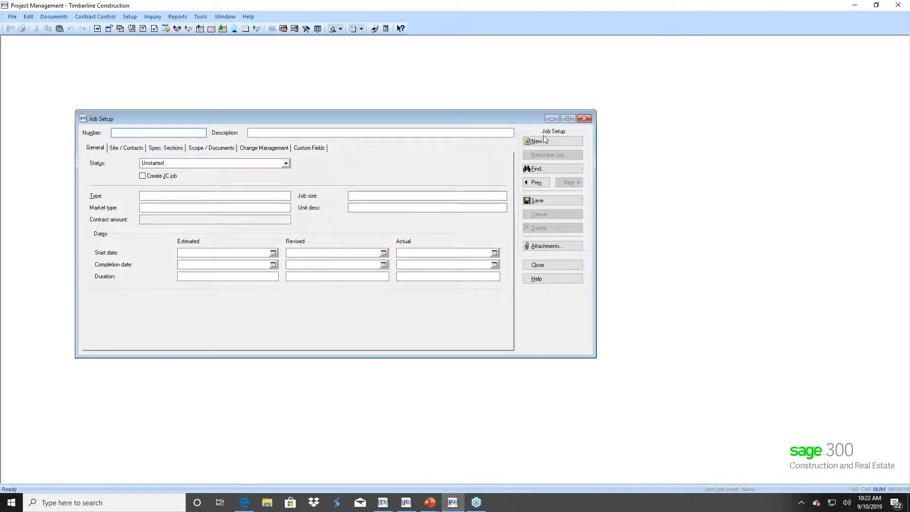
click(545, 173)
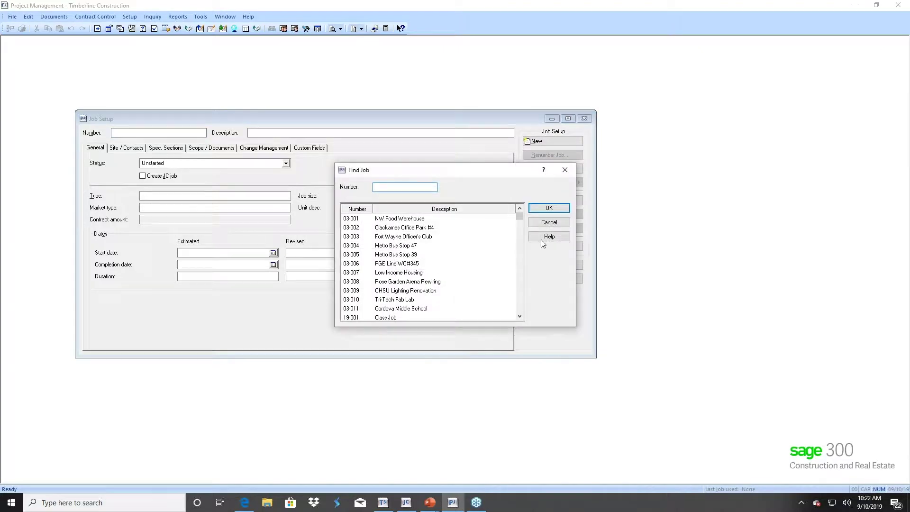
drag(521, 217, 522, 314)
click(356, 311)
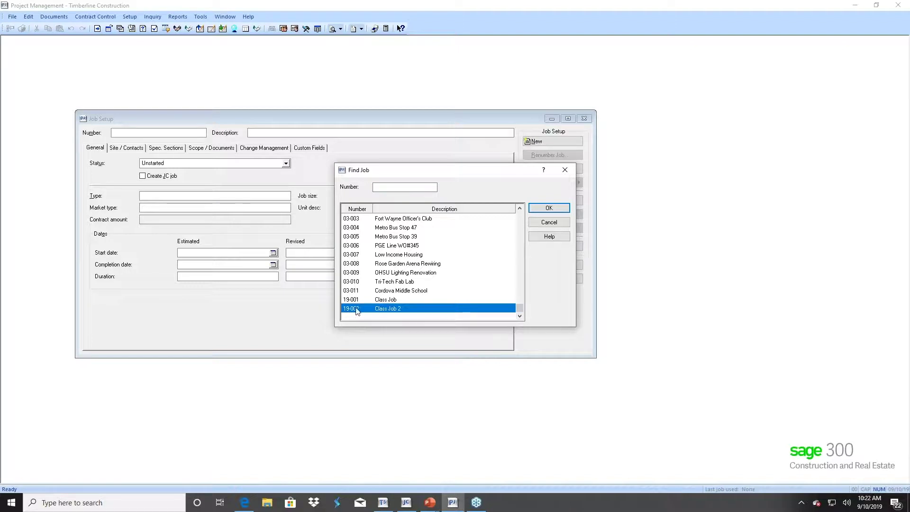
double_click(357, 310)
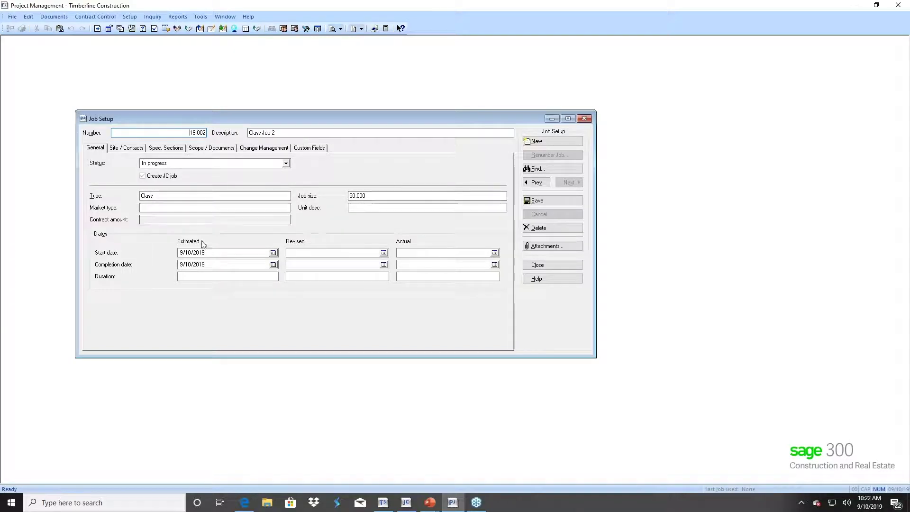
click(131, 150)
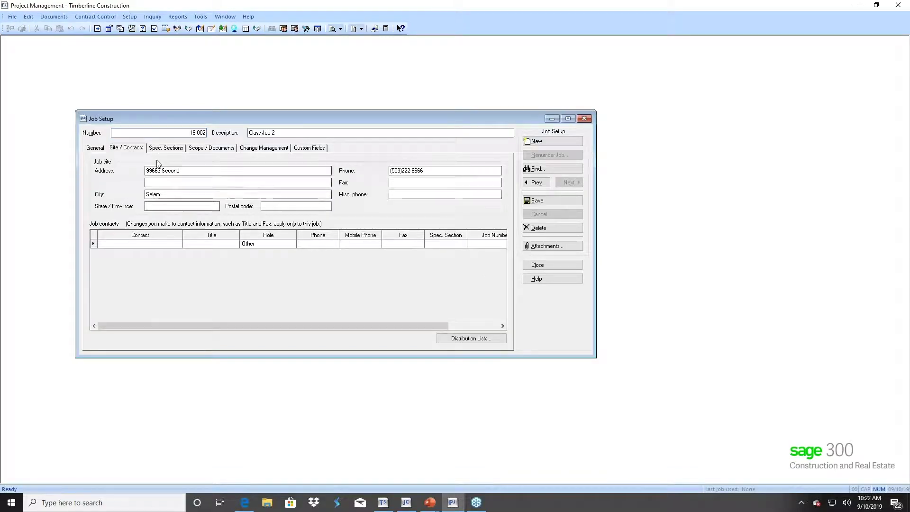
click(197, 149)
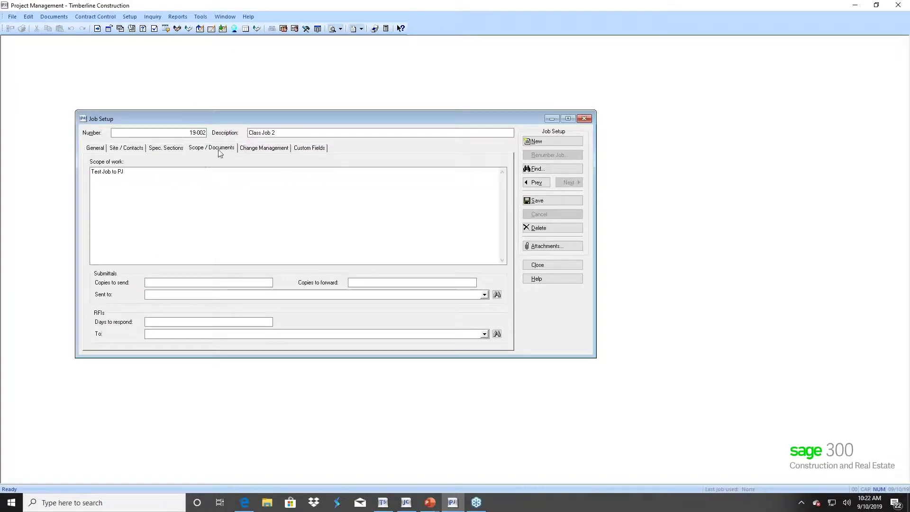
click(127, 151)
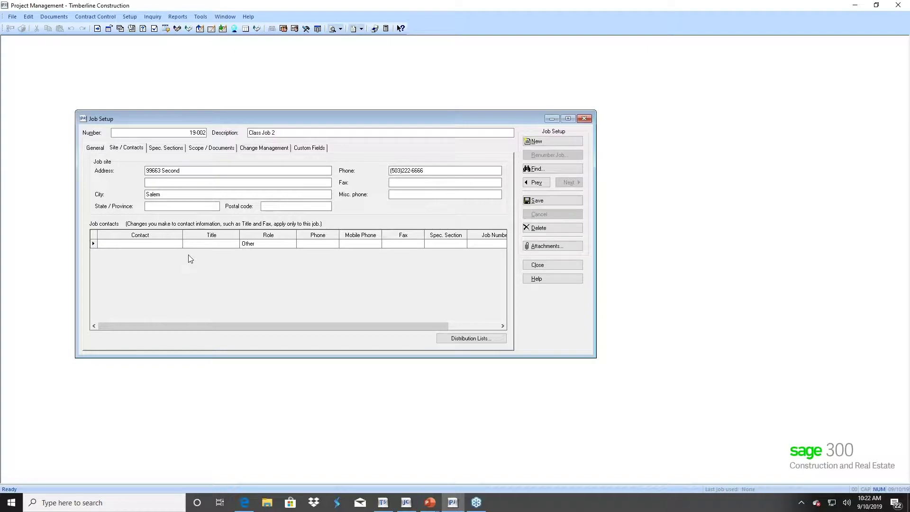
click(172, 148)
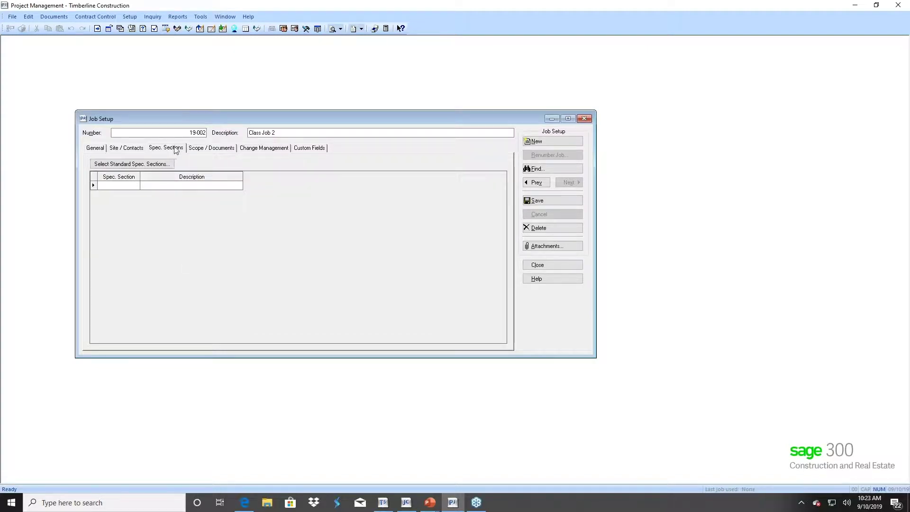
click(203, 150)
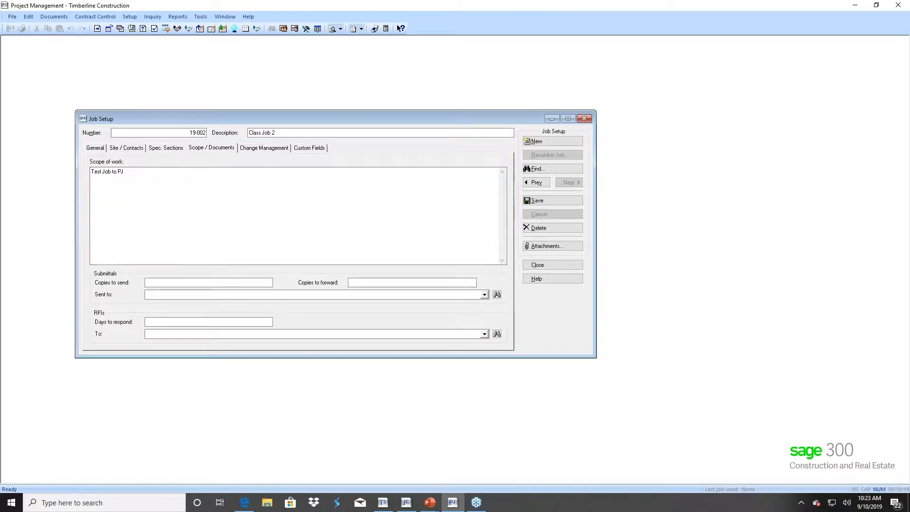
click(272, 150)
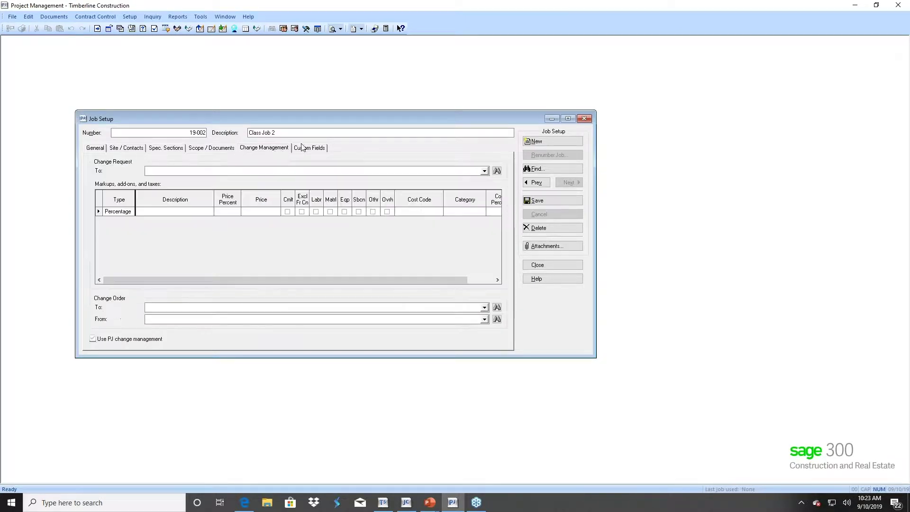
click(93, 149)
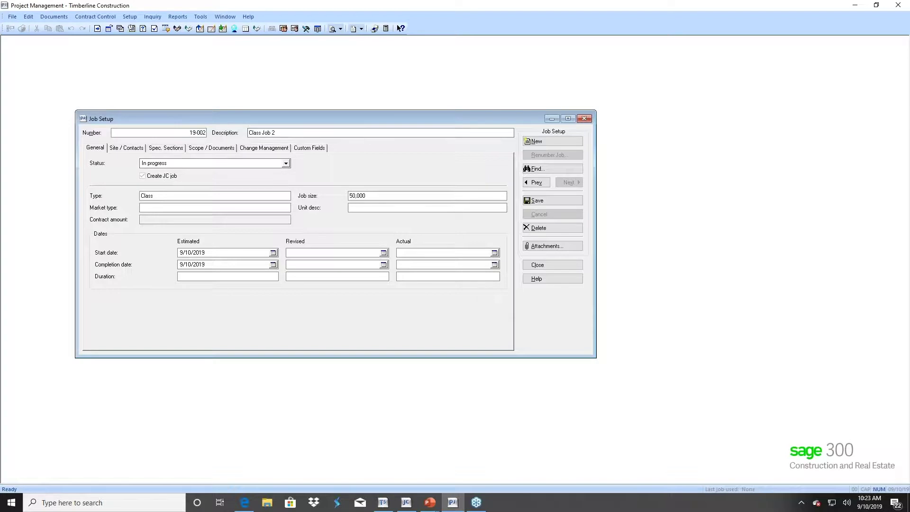
- Create new pre-job 19-900 with the description 'Pre Job'
click(534, 142)
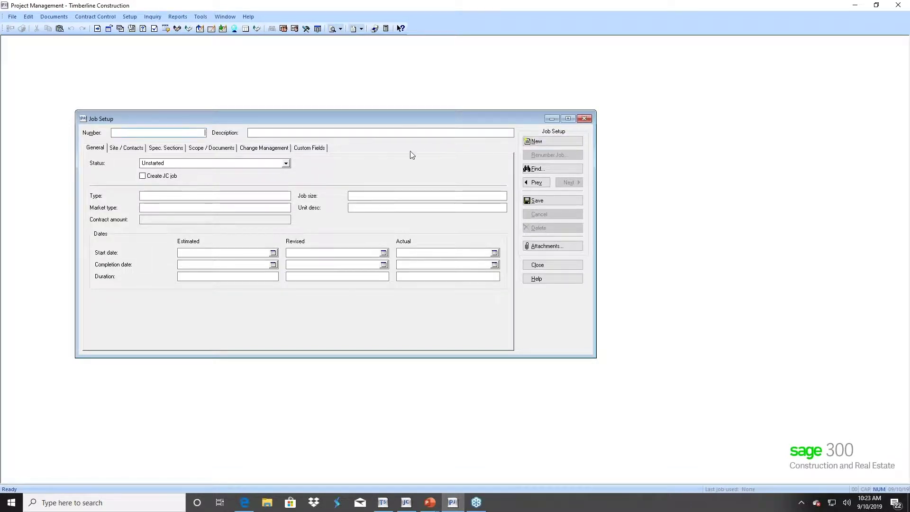
text(1)
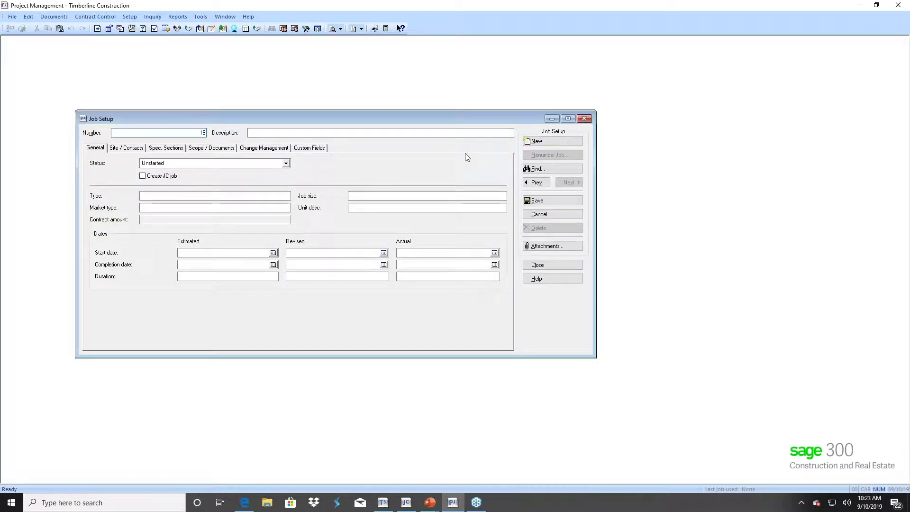
text(9-900)
key(Tab)
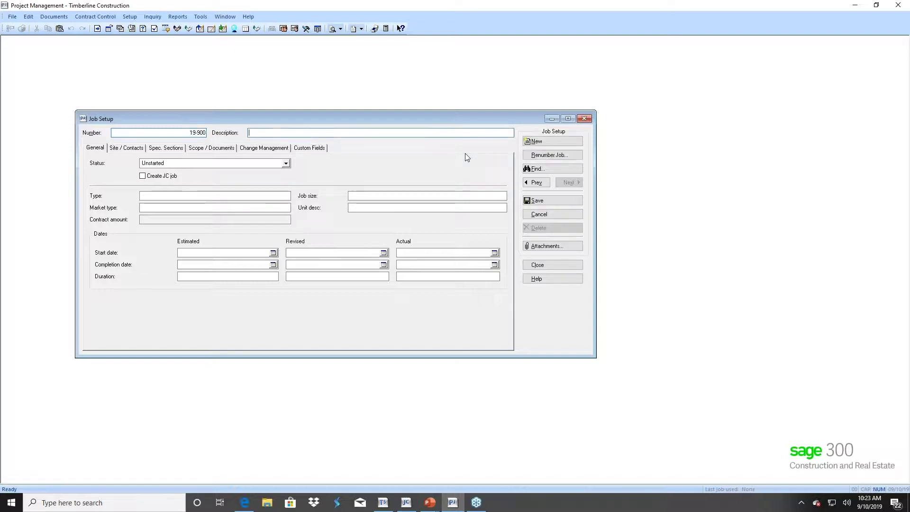
text(Pre)
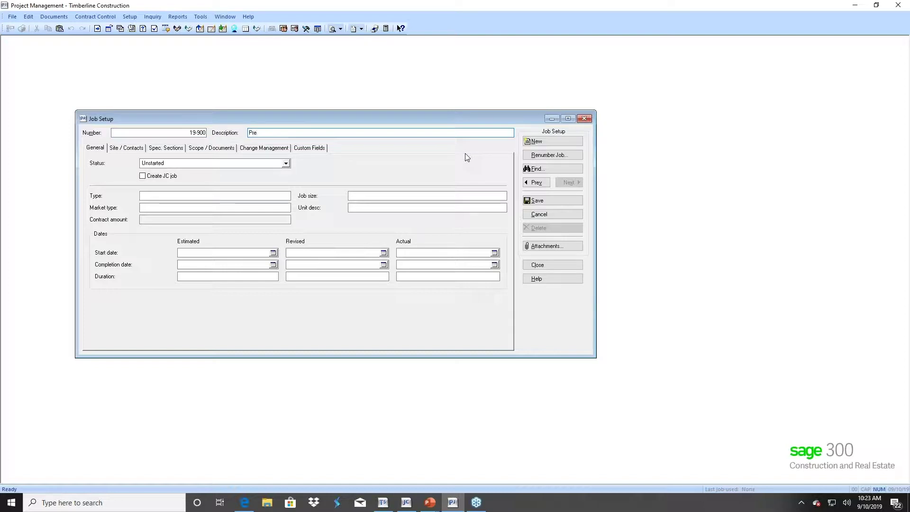
text( Job)
key(Tab)
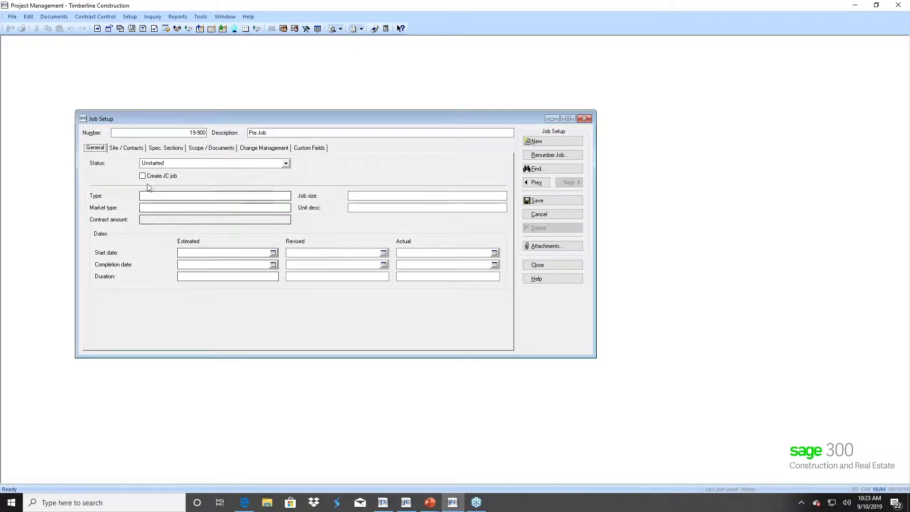
- Review the Site / Contacts, Spec. Sections and Scope / Documents tabs, then save the pre-job as Unstarted
click(126, 148)
click(166, 148)
click(203, 149)
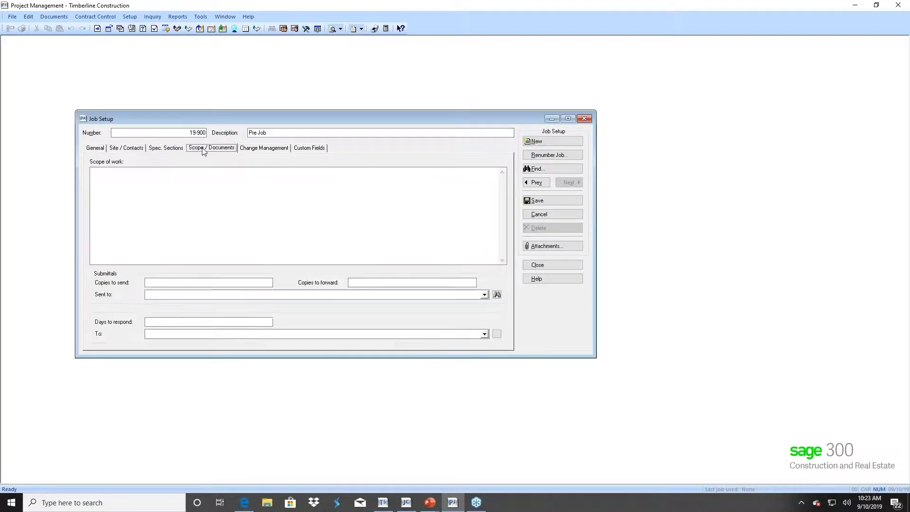
click(135, 151)
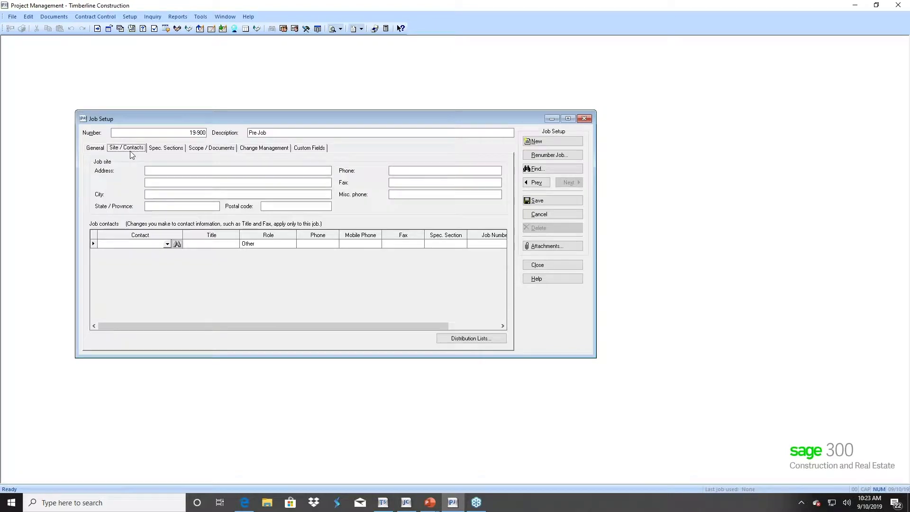
click(92, 149)
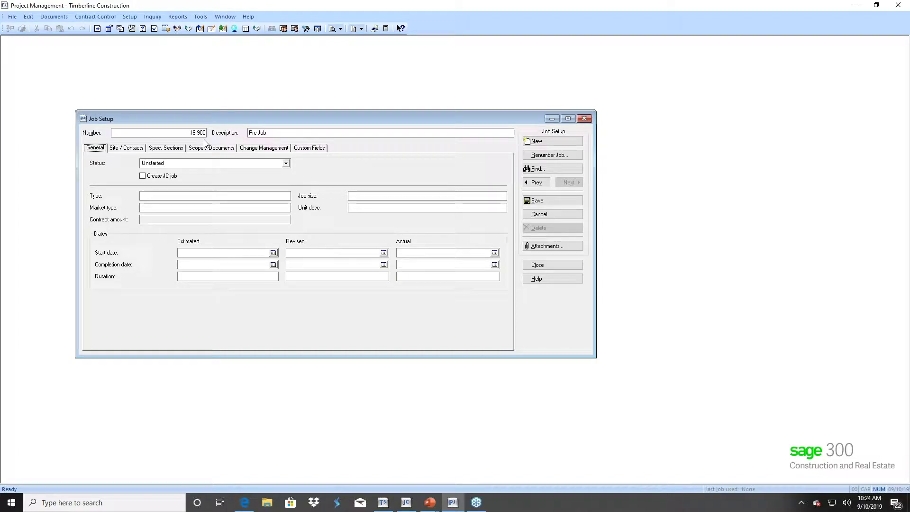
click(543, 203)
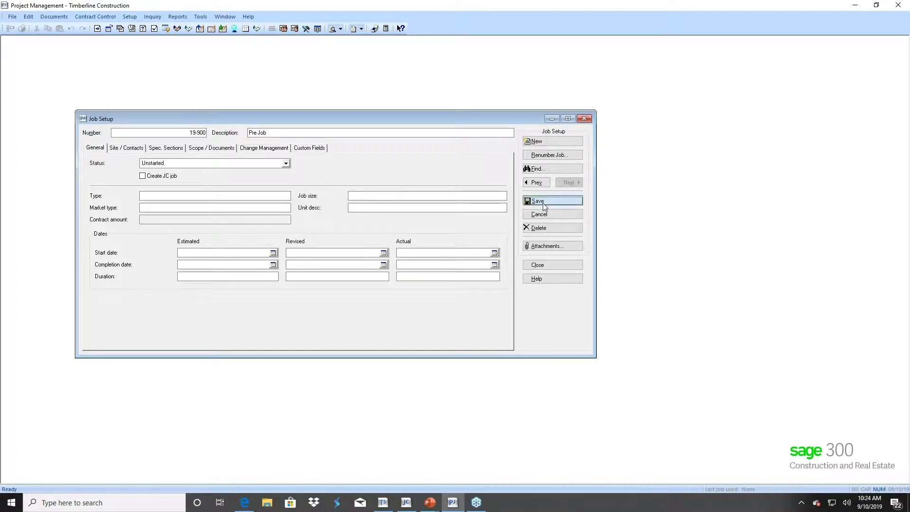
- Renumber pre-job 19-900 to 19-003
click(542, 156)
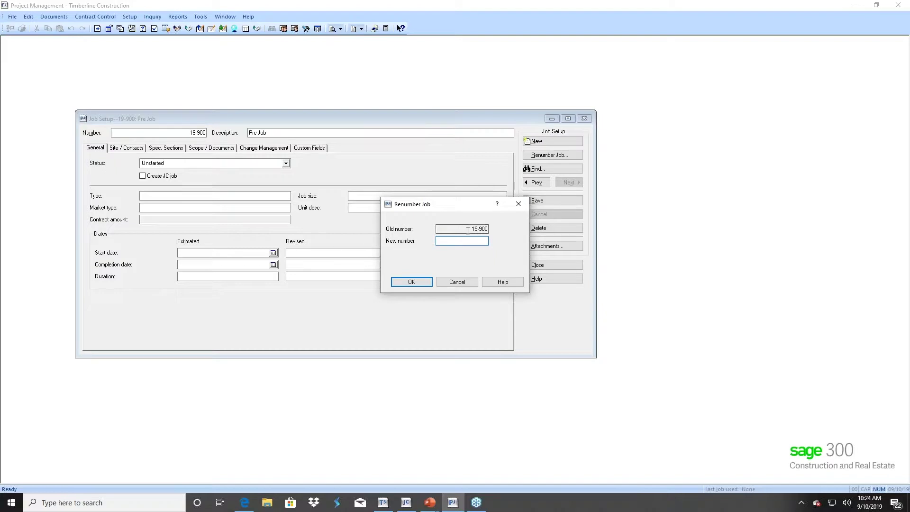
text(19003)
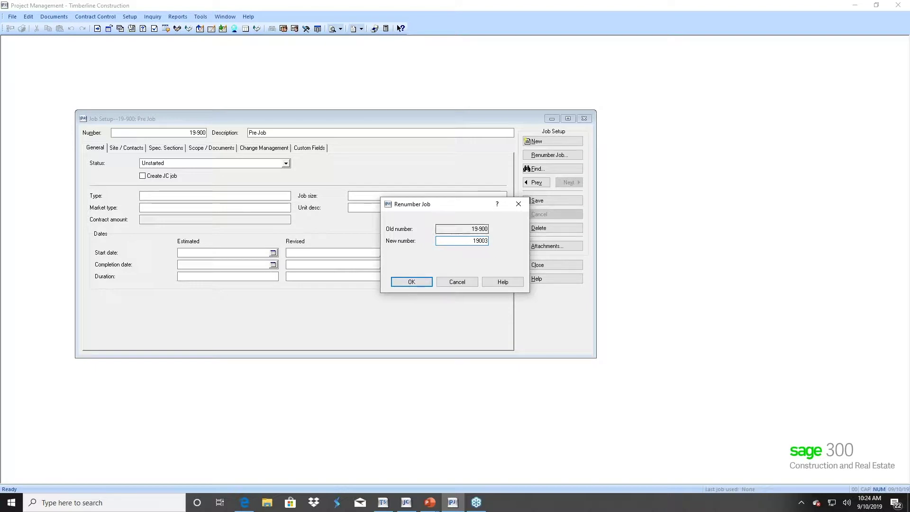
click(412, 282)
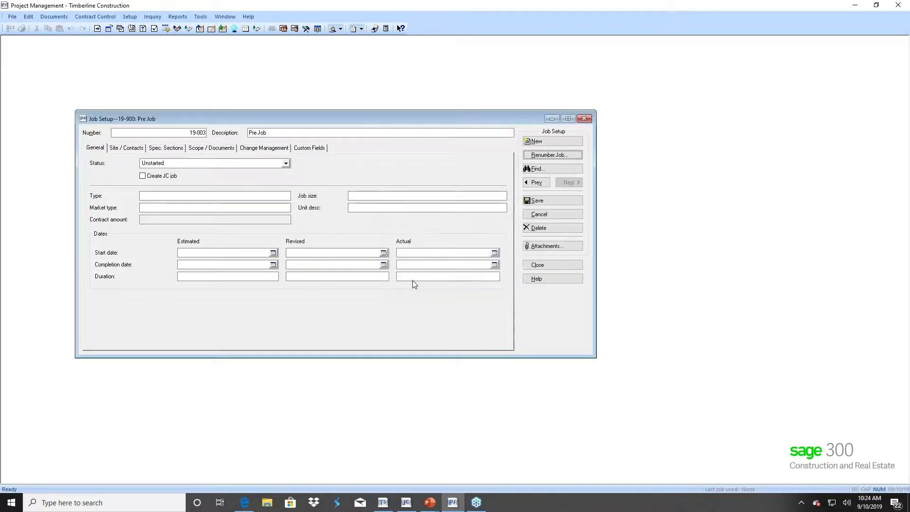
- Create the matching Job Cost job described 'New Job 3 Class' with GL prefix 10
click(143, 179)
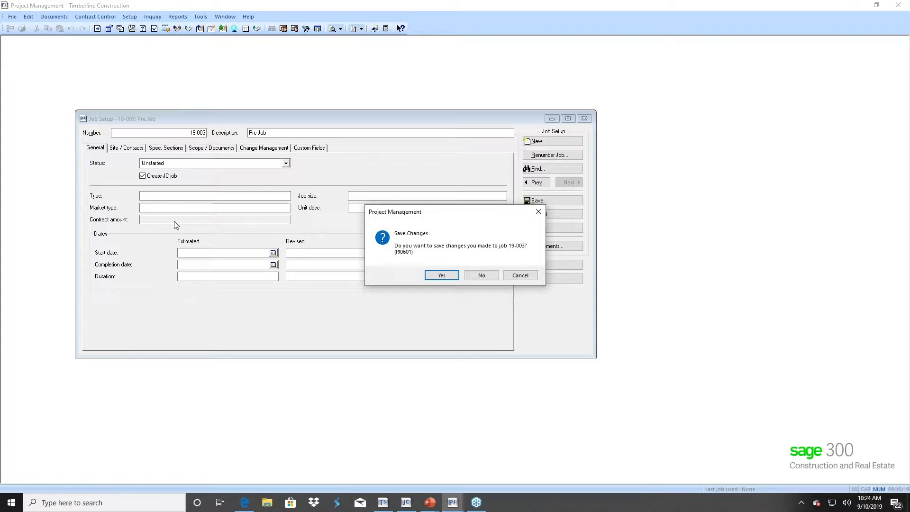
click(438, 276)
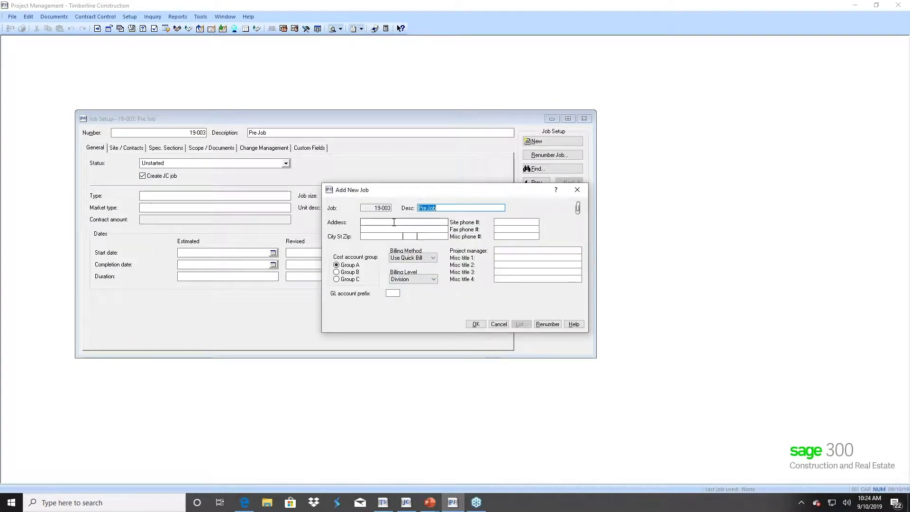
text(New Job 3 Class)
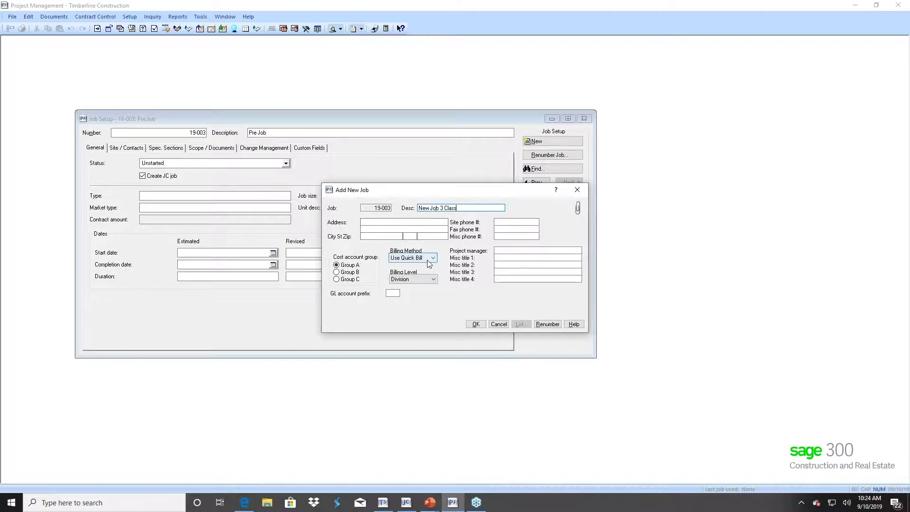
click(393, 293)
text(10)
click(476, 324)
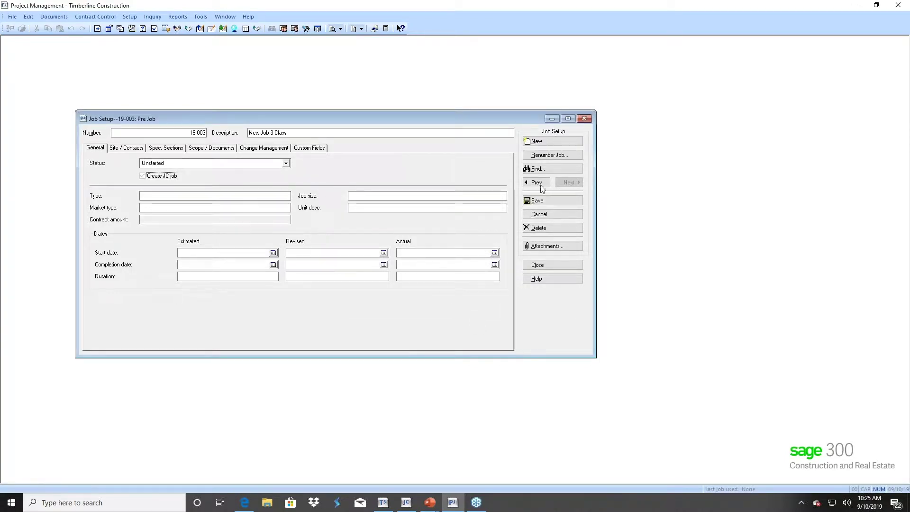
- Save job 19-003, close the Project Management job setup, and open Job Setup in Job Cost
click(543, 201)
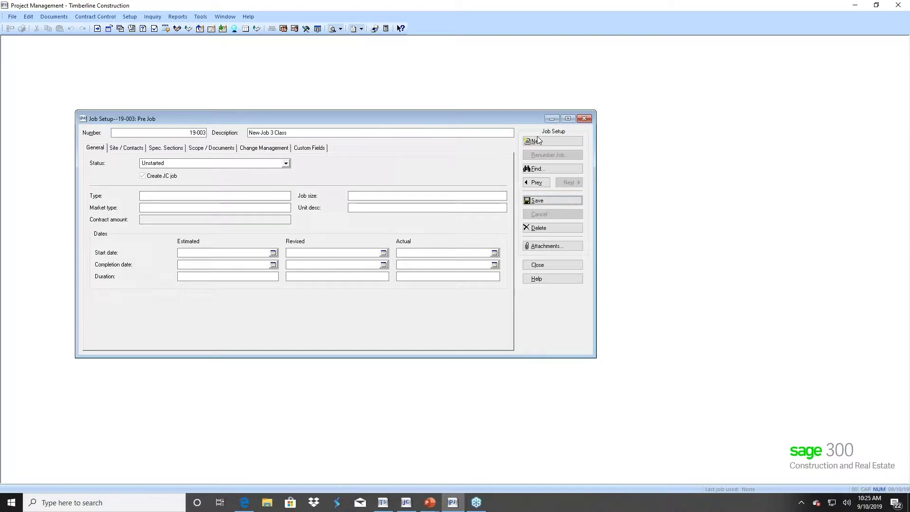
click(552, 265)
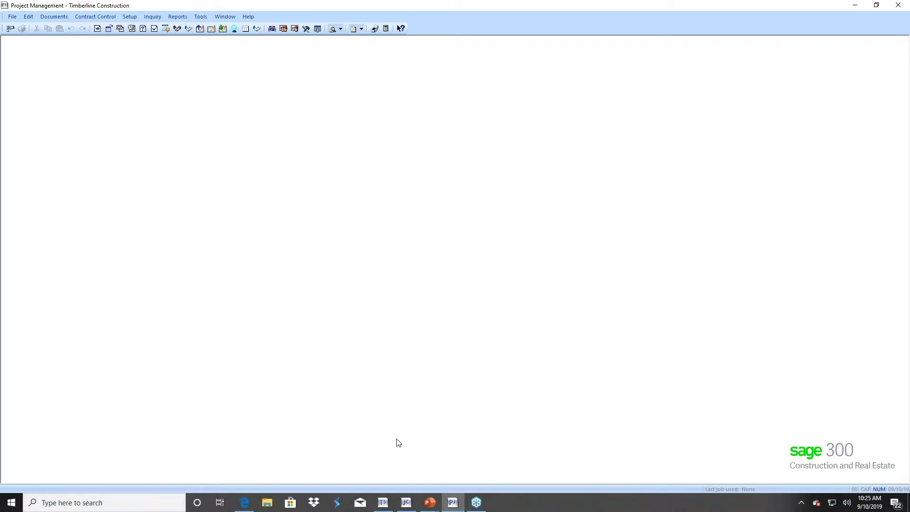
click(406, 499)
click(270, 71)
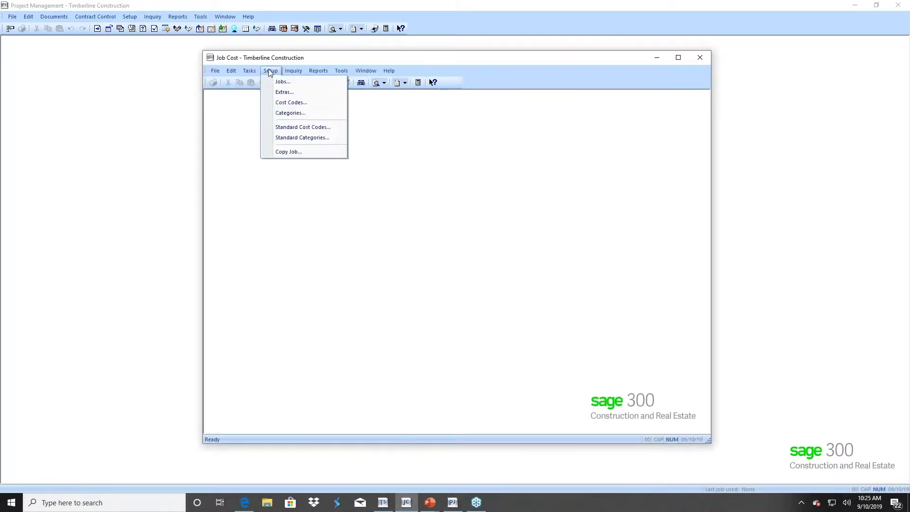
click(281, 81)
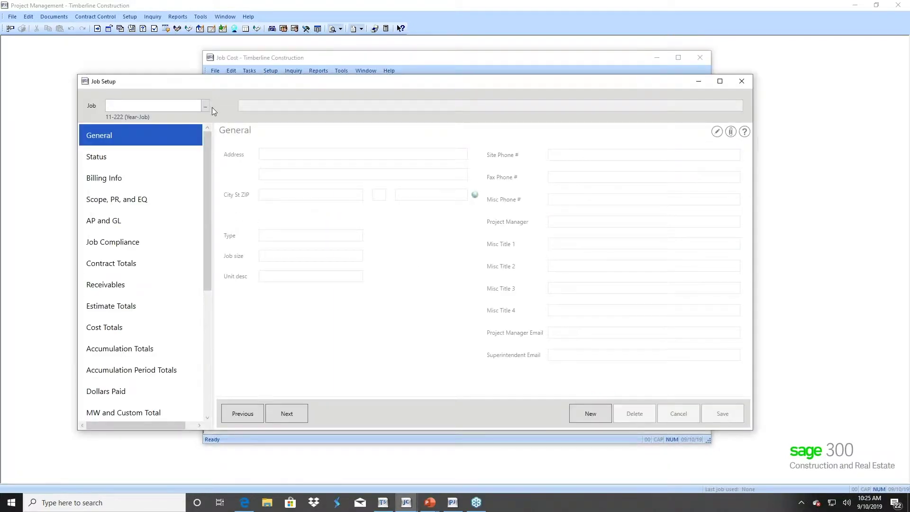
- Verify 19-003 New Job 3 Class is in the Job Cost job list, then close job setup
click(206, 107)
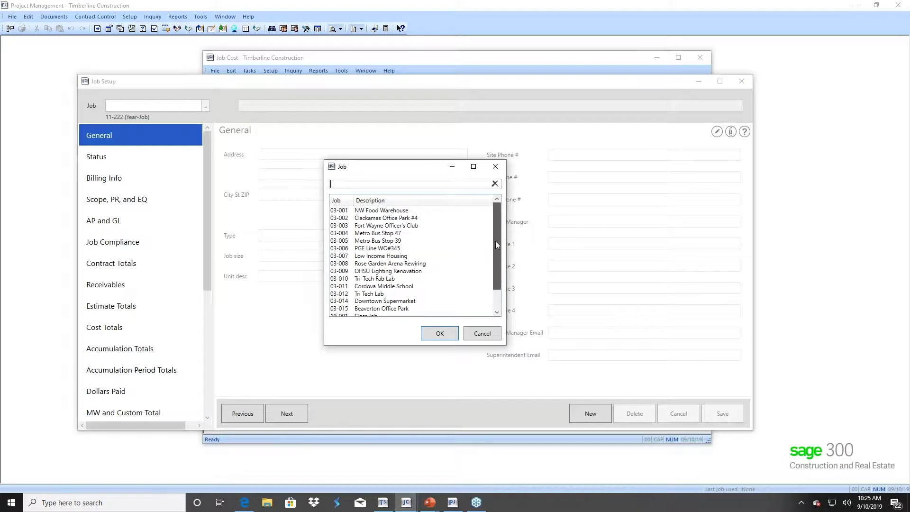
drag(496, 241, 496, 285)
click(394, 309)
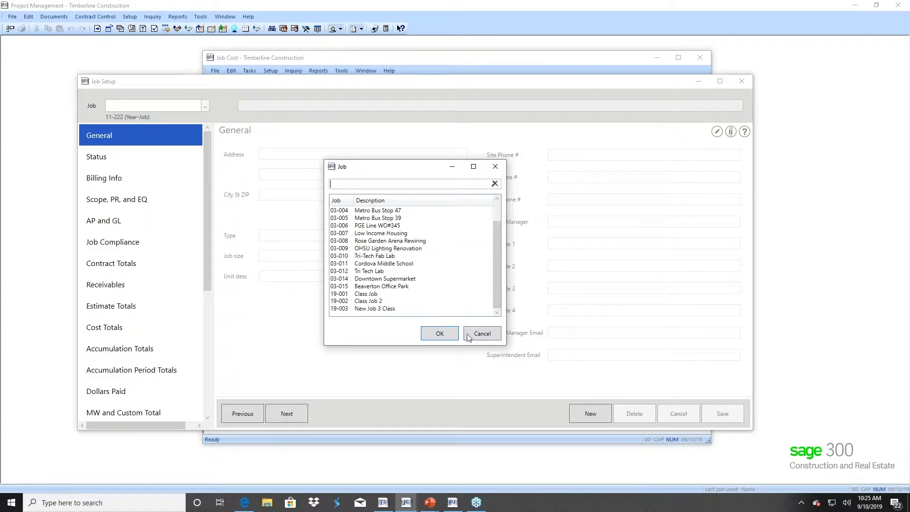
click(482, 333)
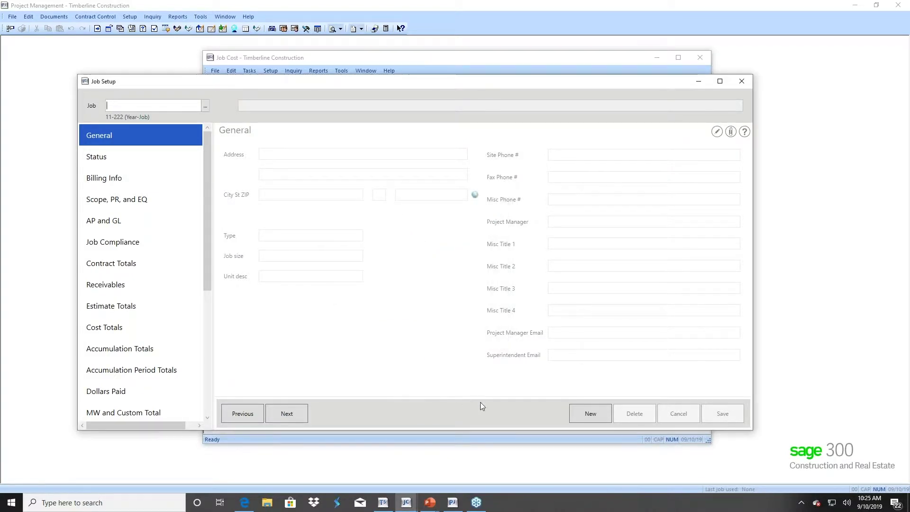
click(745, 84)
click(744, 84)
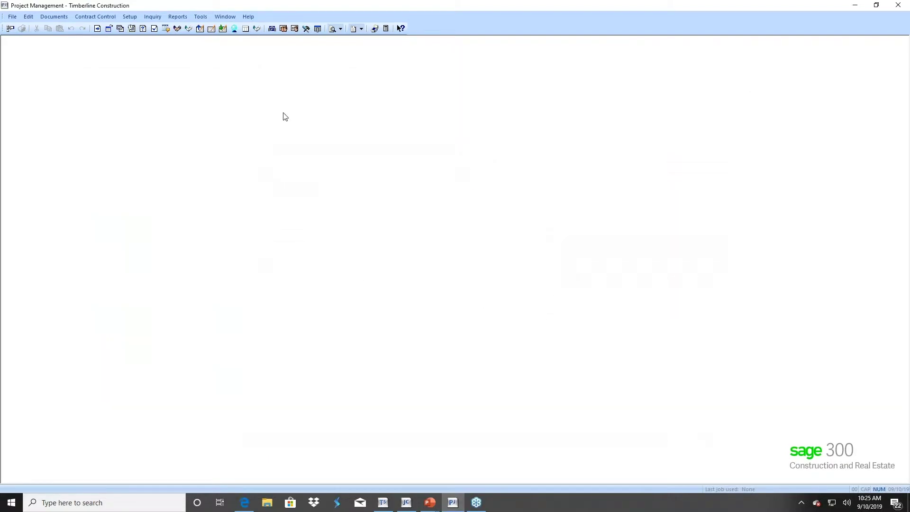
click(408, 504)
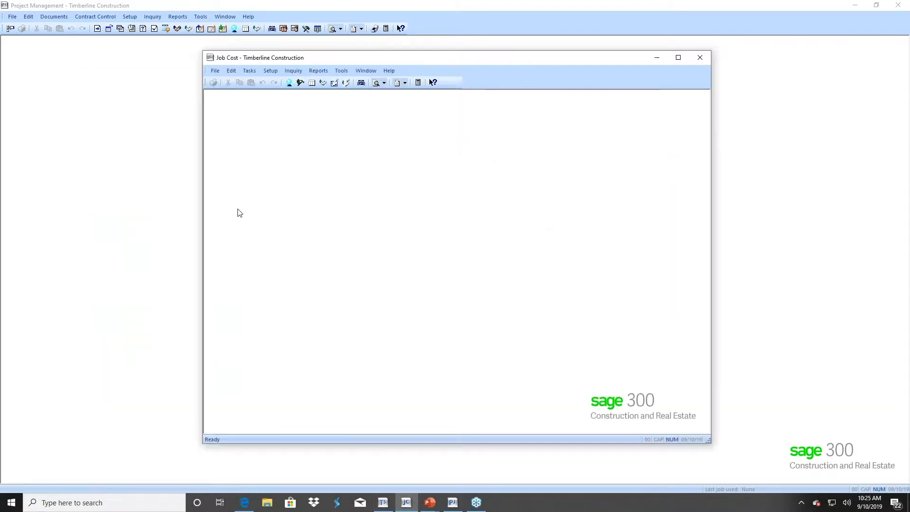
- Bring the empty Project Management workspace back in front of the Job Cost window
click(161, 203)
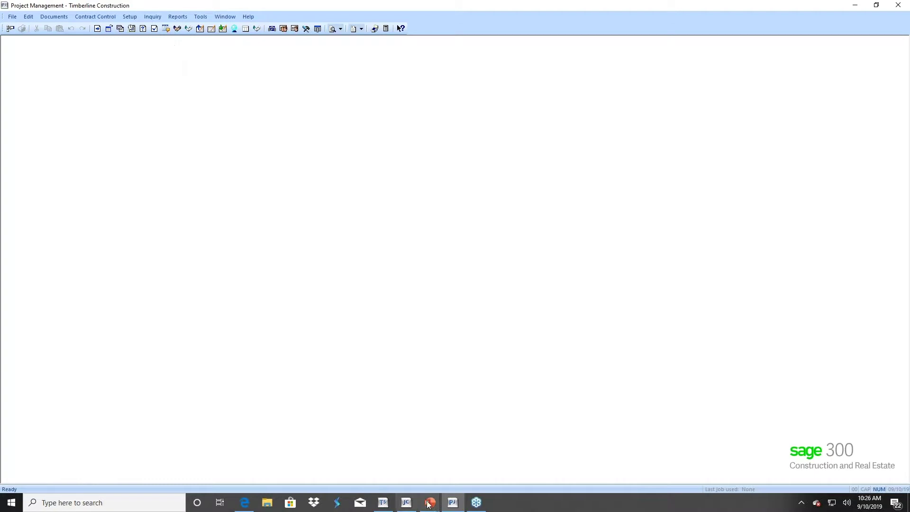
- Return to the PowerPoint slide show and advance past Software Demo to the closing Q&A slide
mouse_move(428, 504)
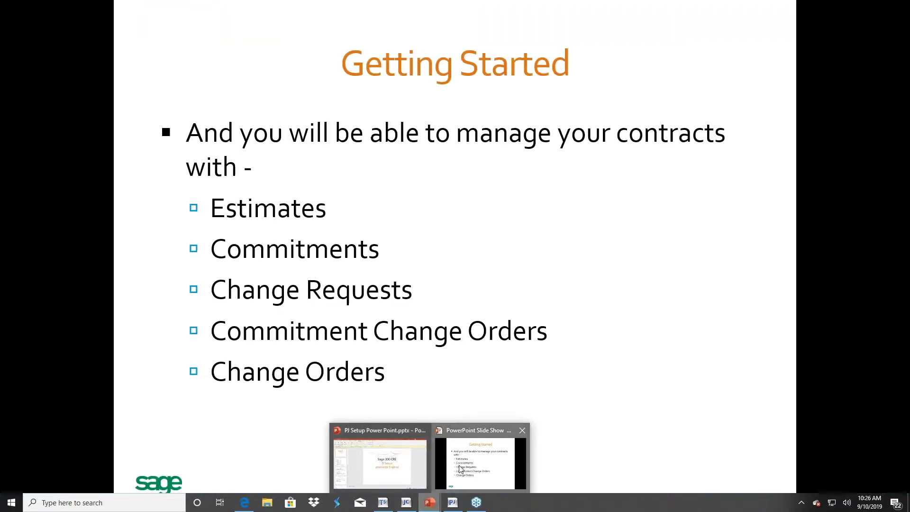
click(460, 470)
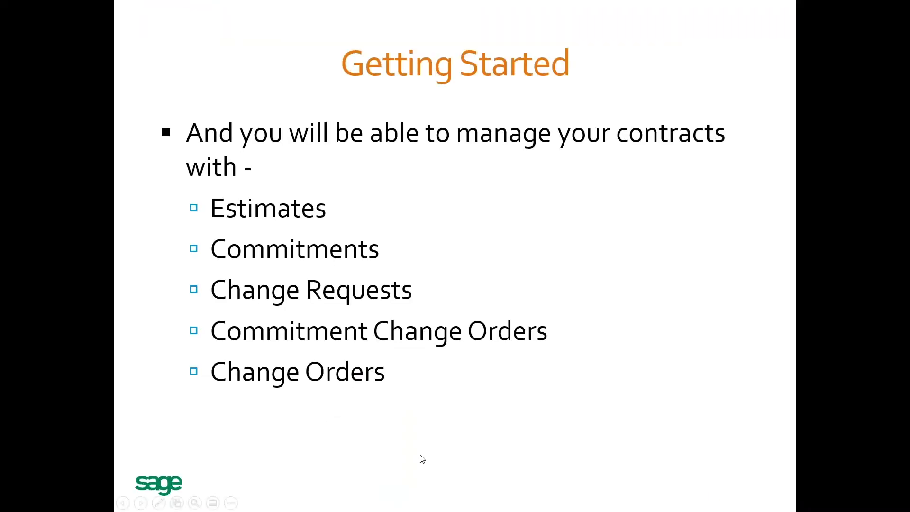
click(435, 431)
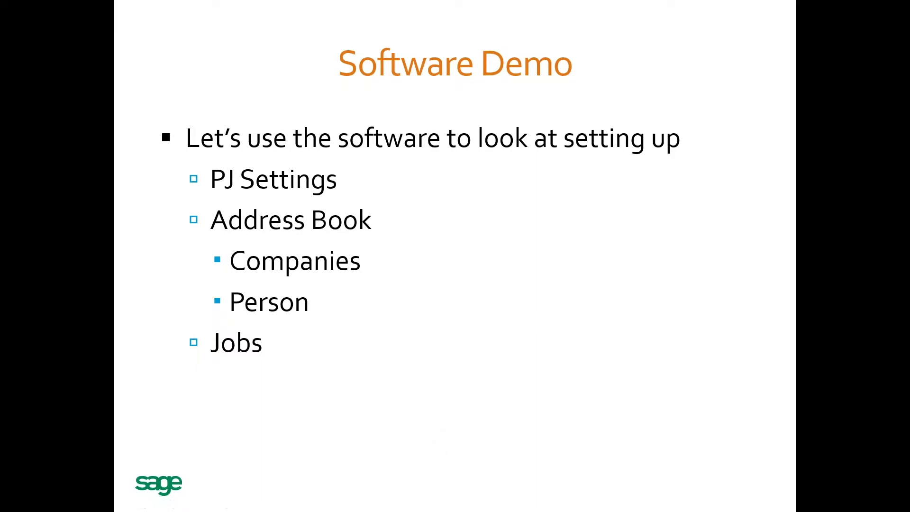
click(435, 431)
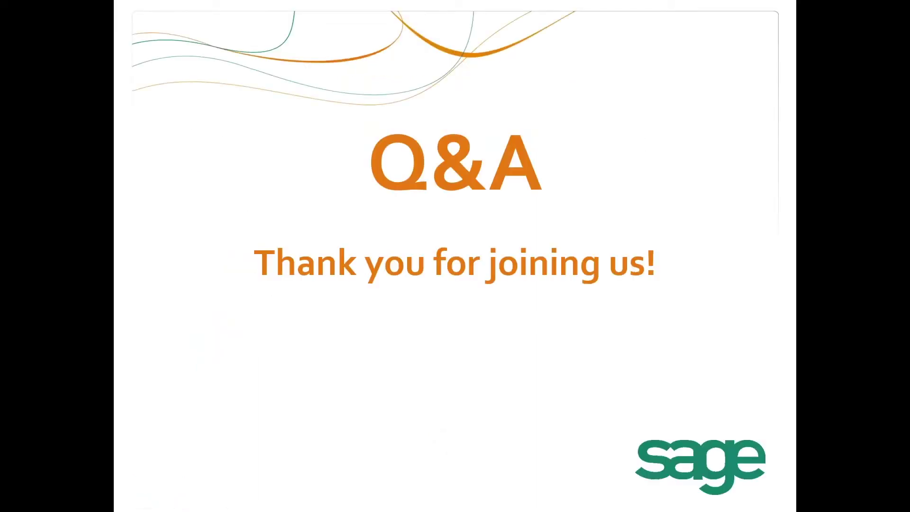